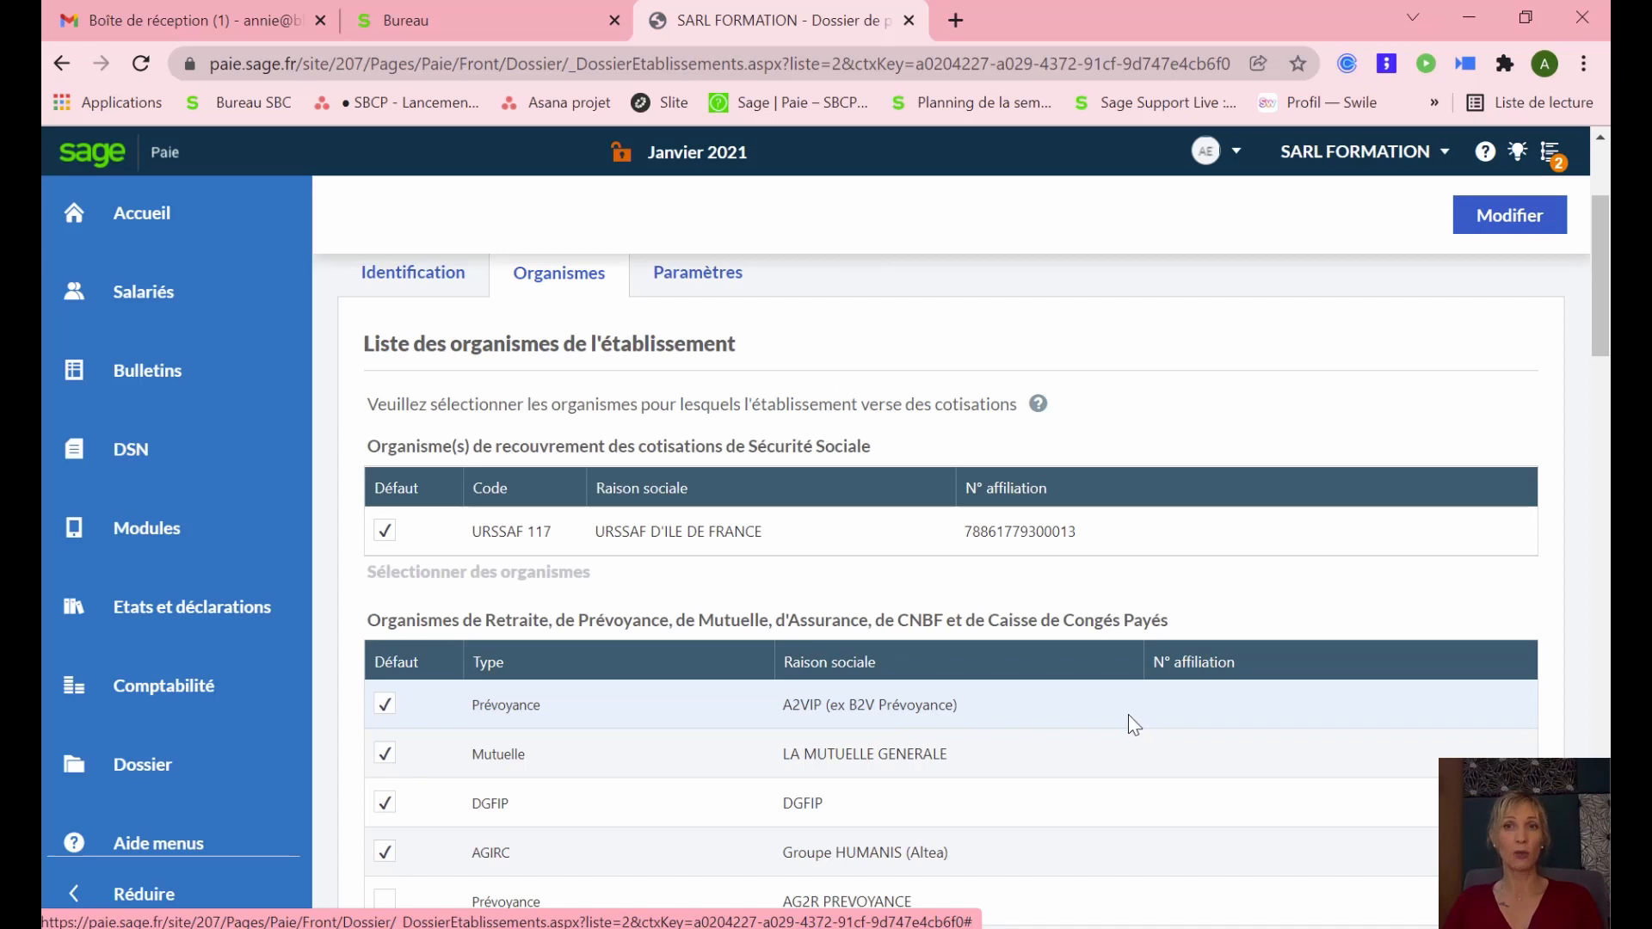
# Step: Switch the establishment's organisms to edit mode and open the selection of Social Security organisms
pyautogui.click(1499, 220)
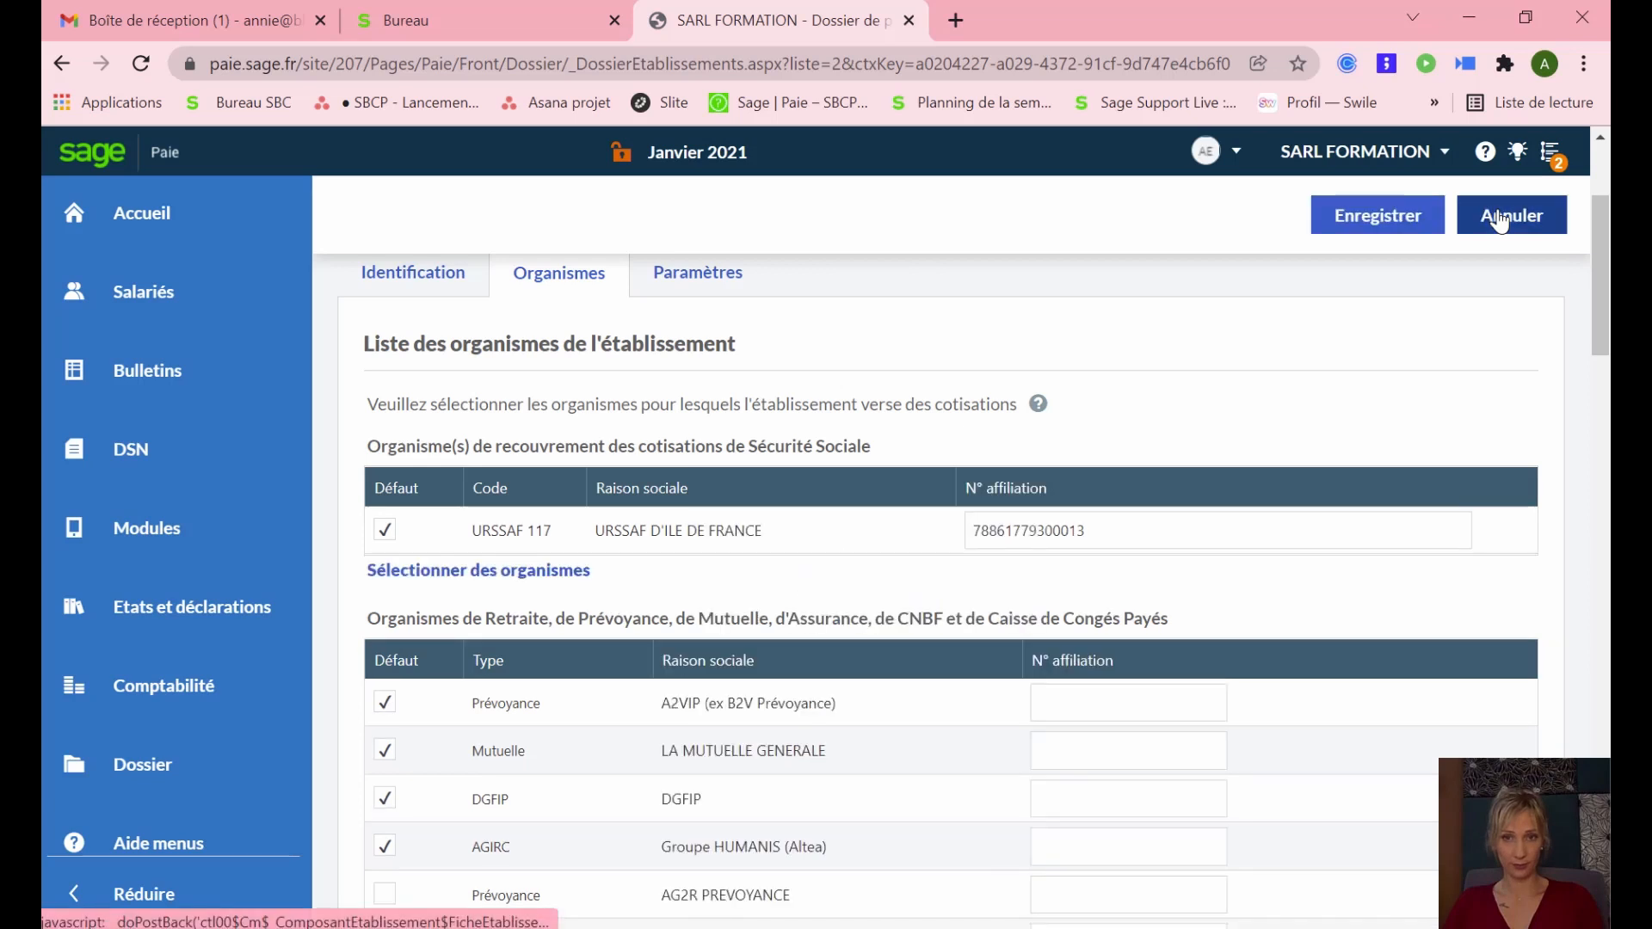
pyautogui.click(483, 573)
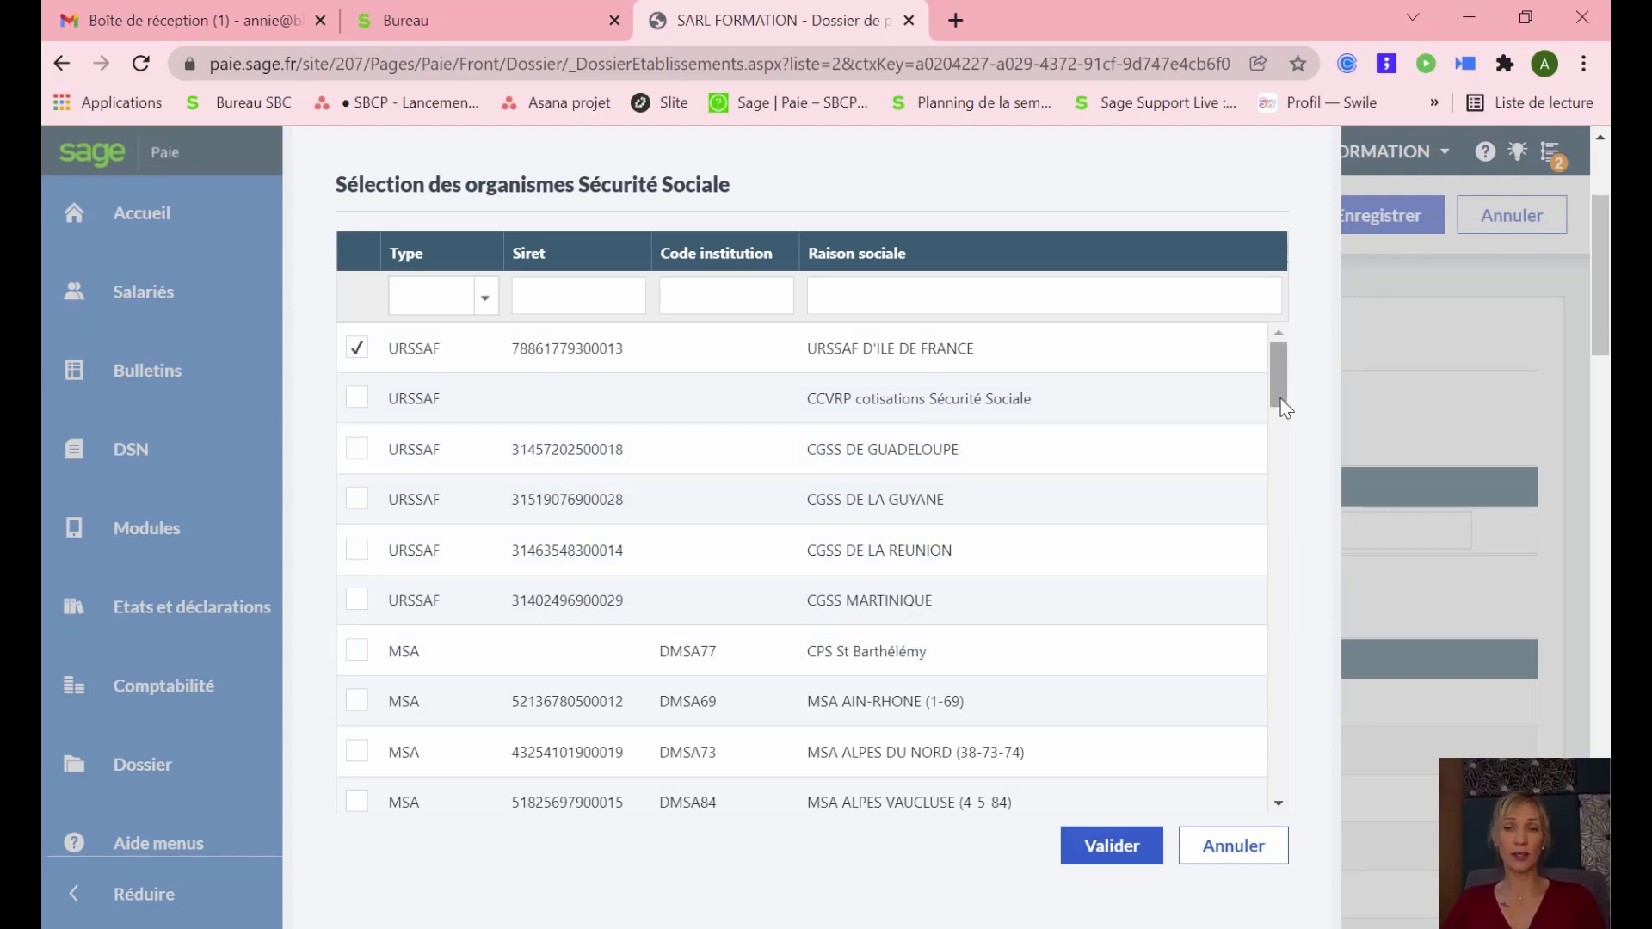
pyautogui.moveTo(1285, 407)
pyautogui.mouseDown()
pyautogui.moveTo(1291, 528)
pyautogui.moveTo(1285, 395)
pyautogui.mouseUp()
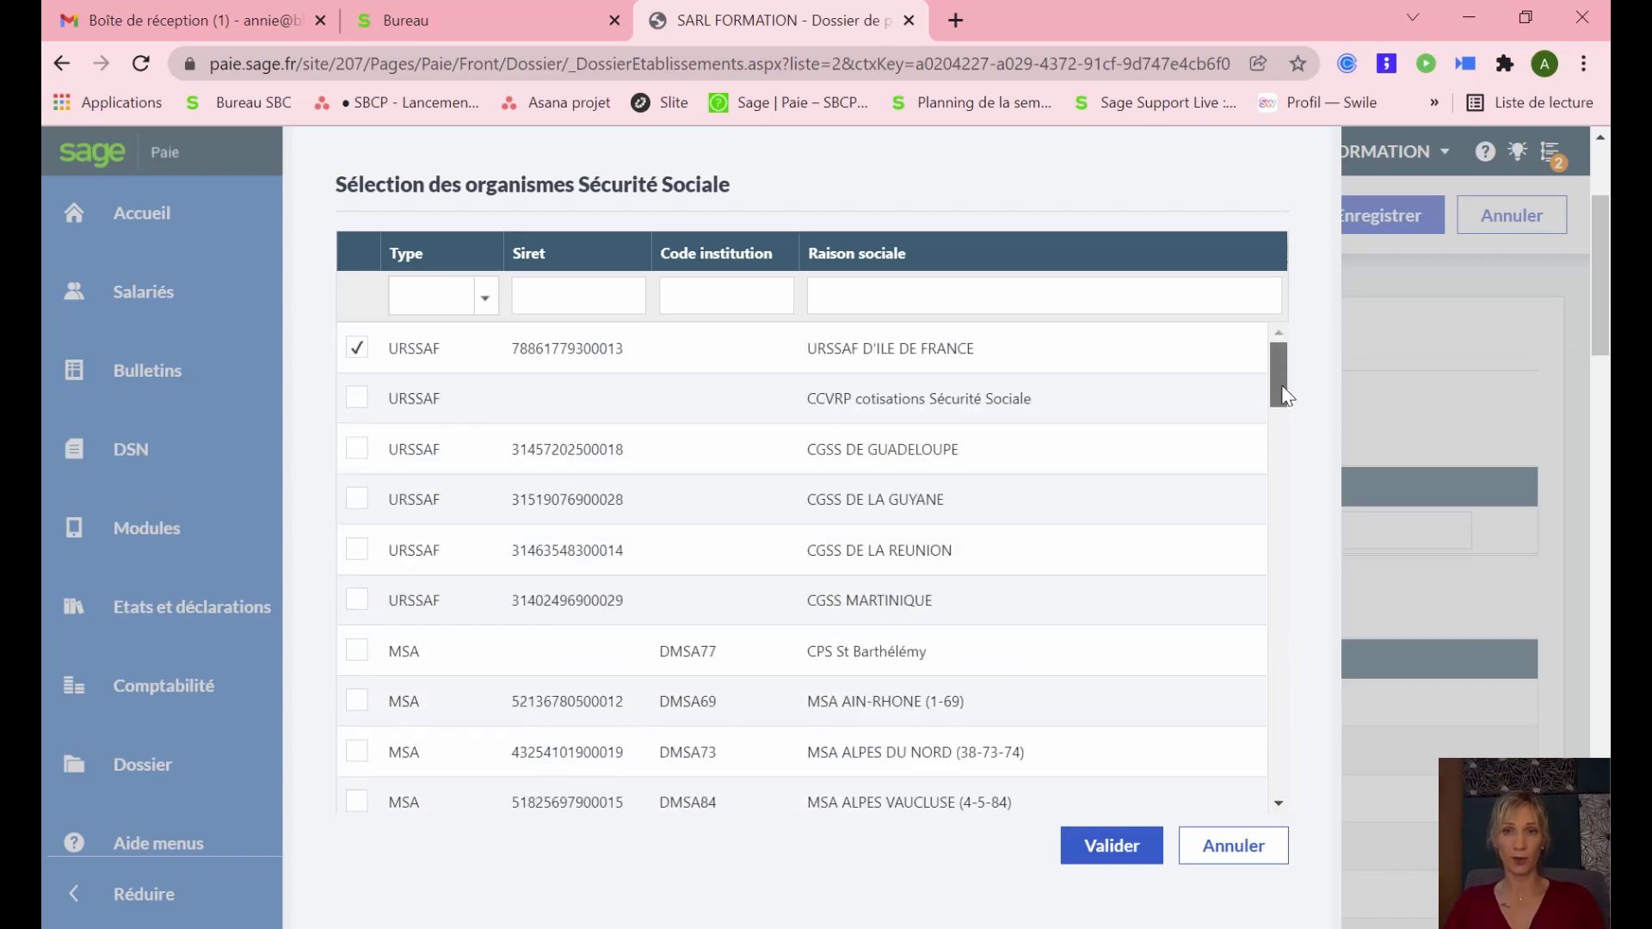
# Step: Examine the Social Security organisms by filtering the list on type Urssaf and on type MSA
pyautogui.click(484, 303)
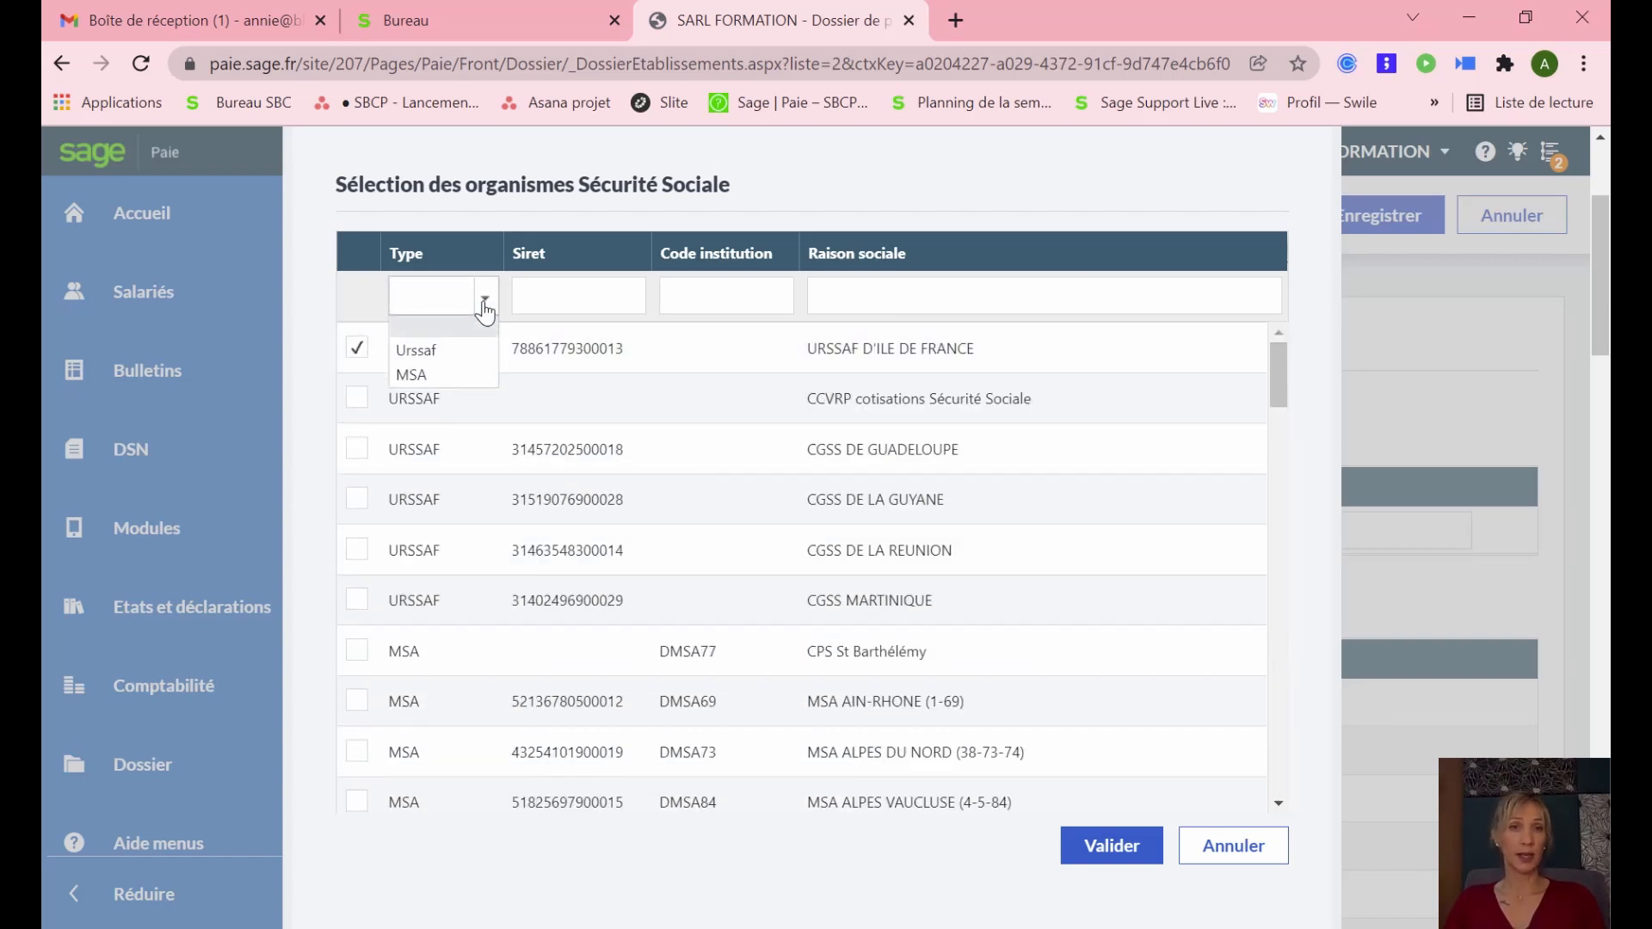
pyautogui.click(446, 353)
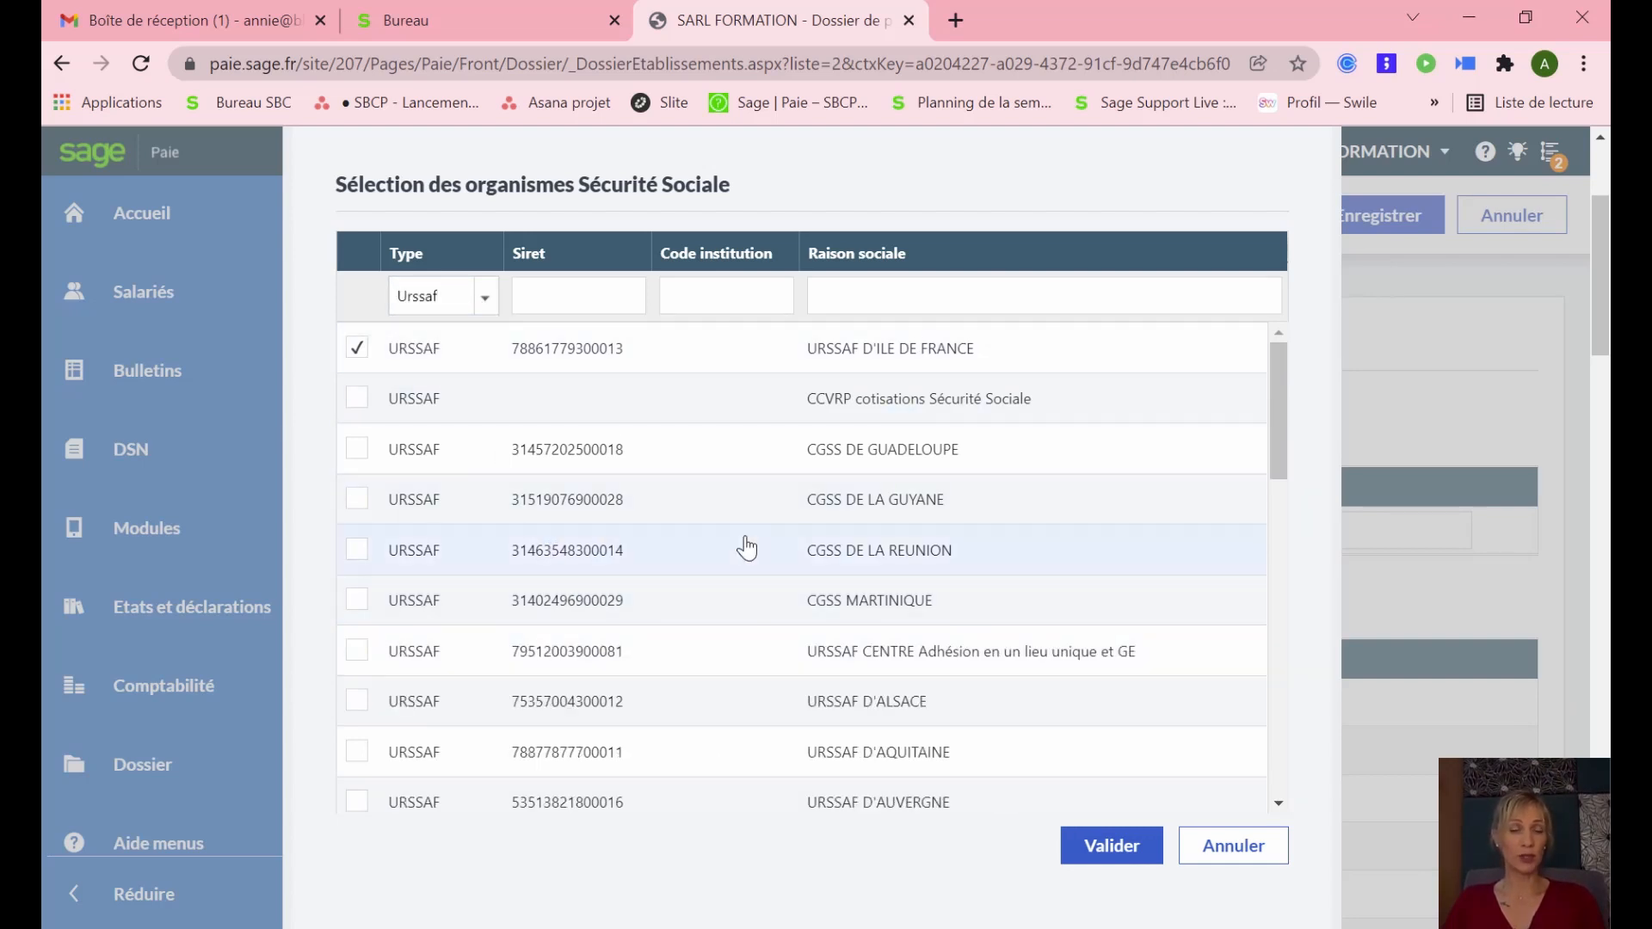
pyautogui.click(483, 301)
pyautogui.click(454, 373)
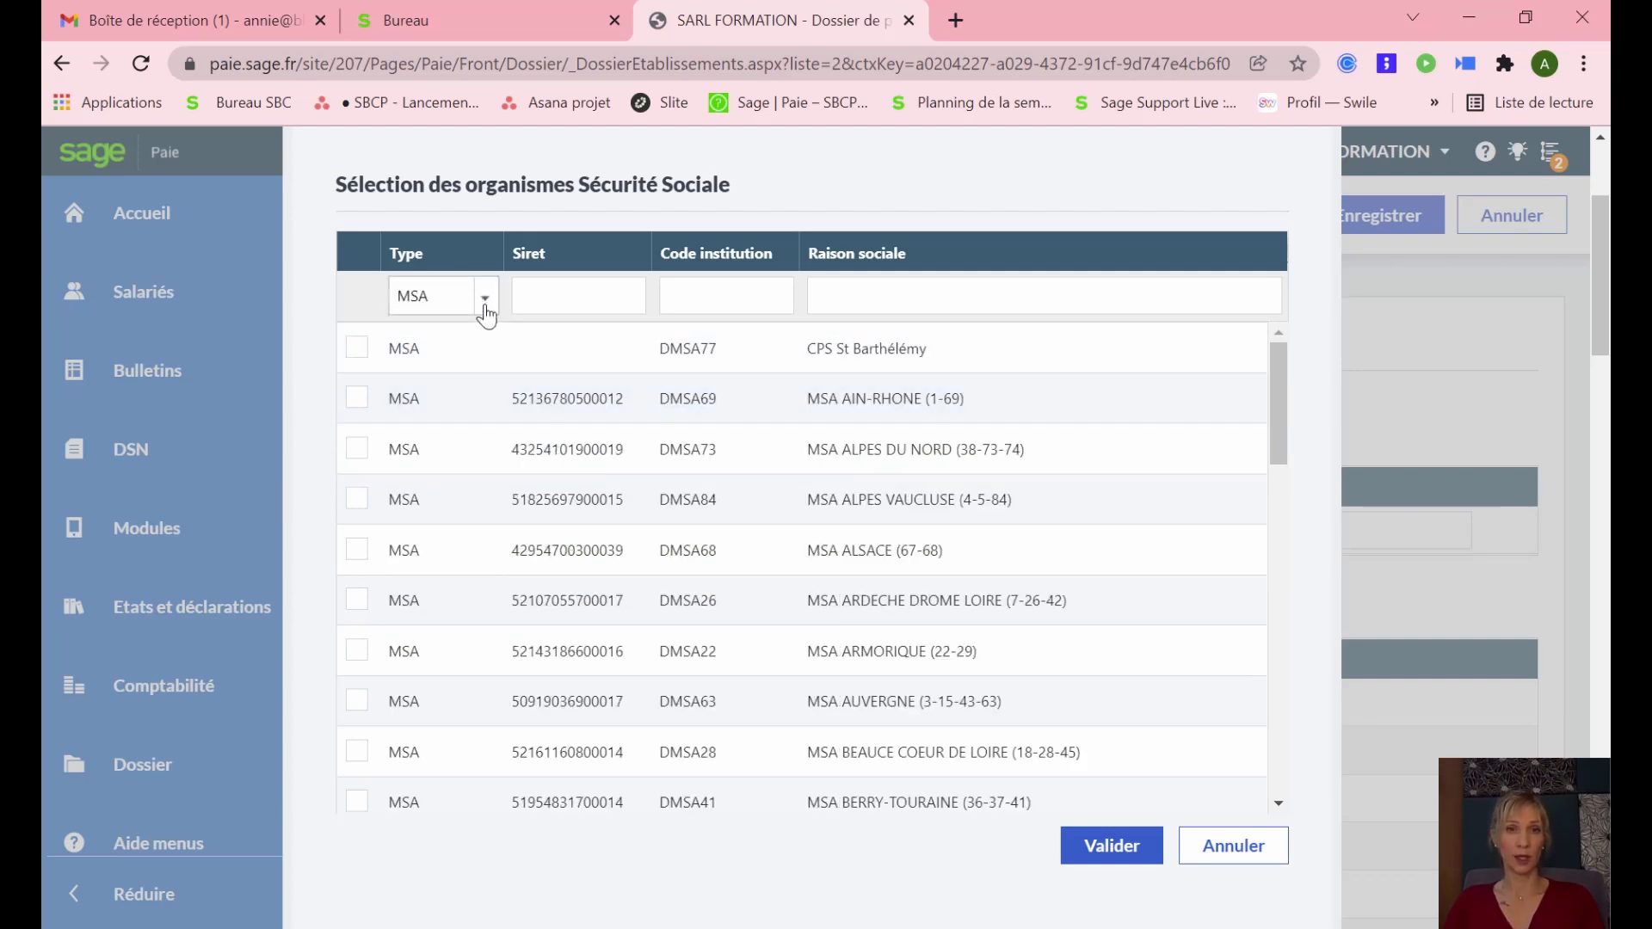
# Step: Filter the list by Urssaf, select URSSAF D'ALSACE in place of URSSAF D'ILE DE FRANCE, and validate the selection
pyautogui.click(483, 303)
pyautogui.click(462, 352)
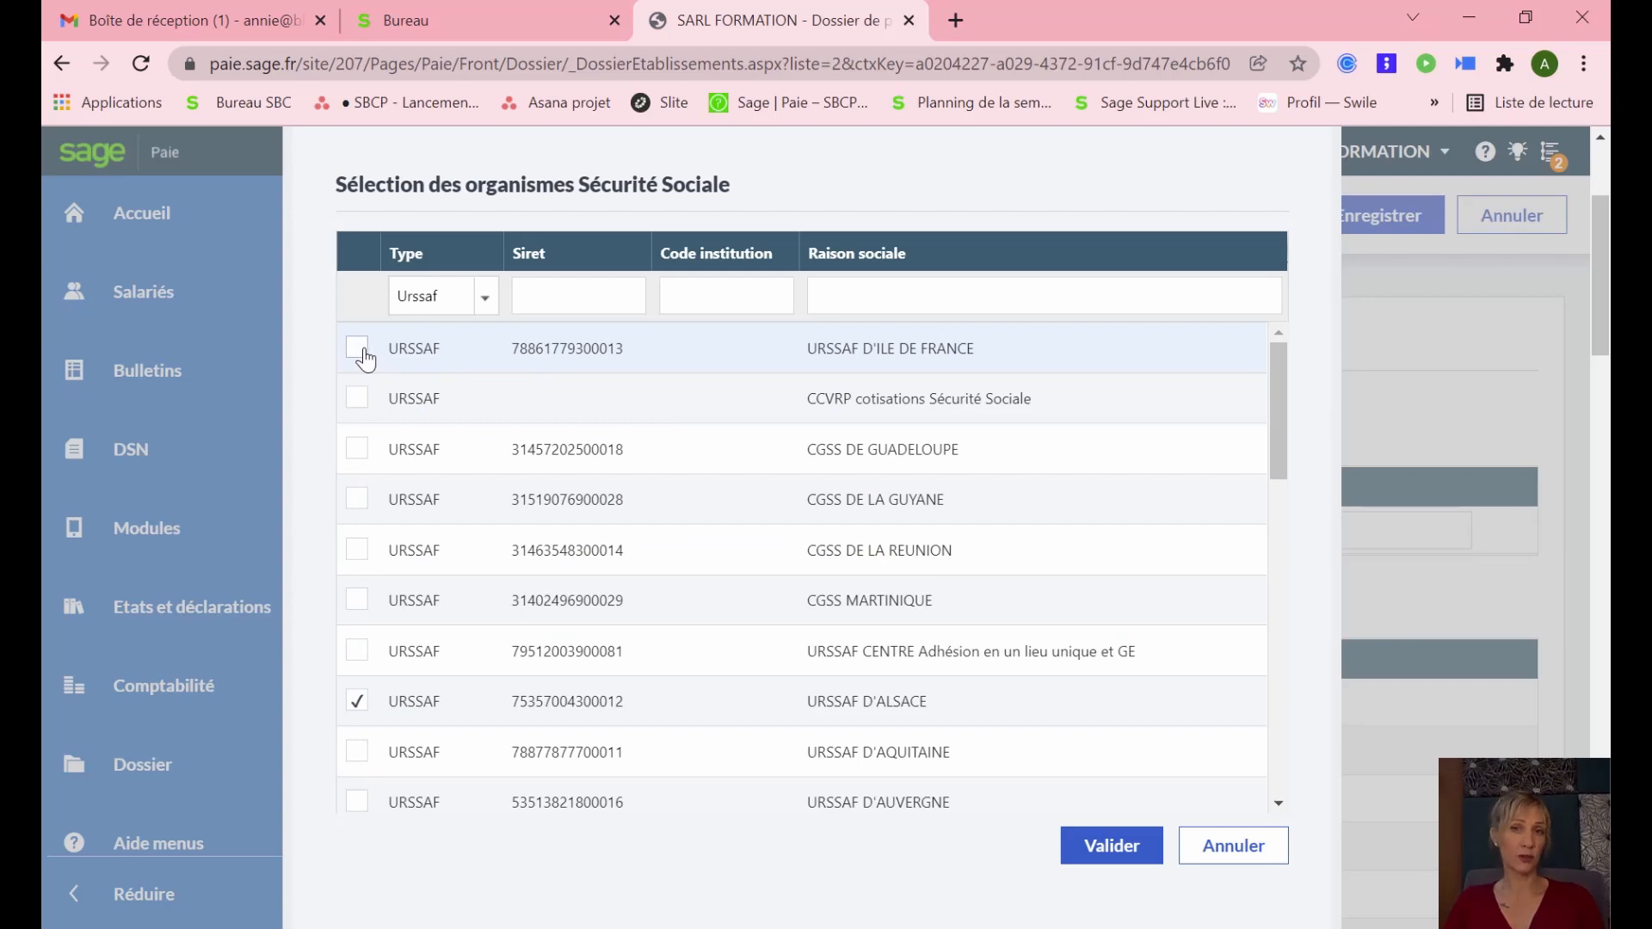
pyautogui.click(1126, 847)
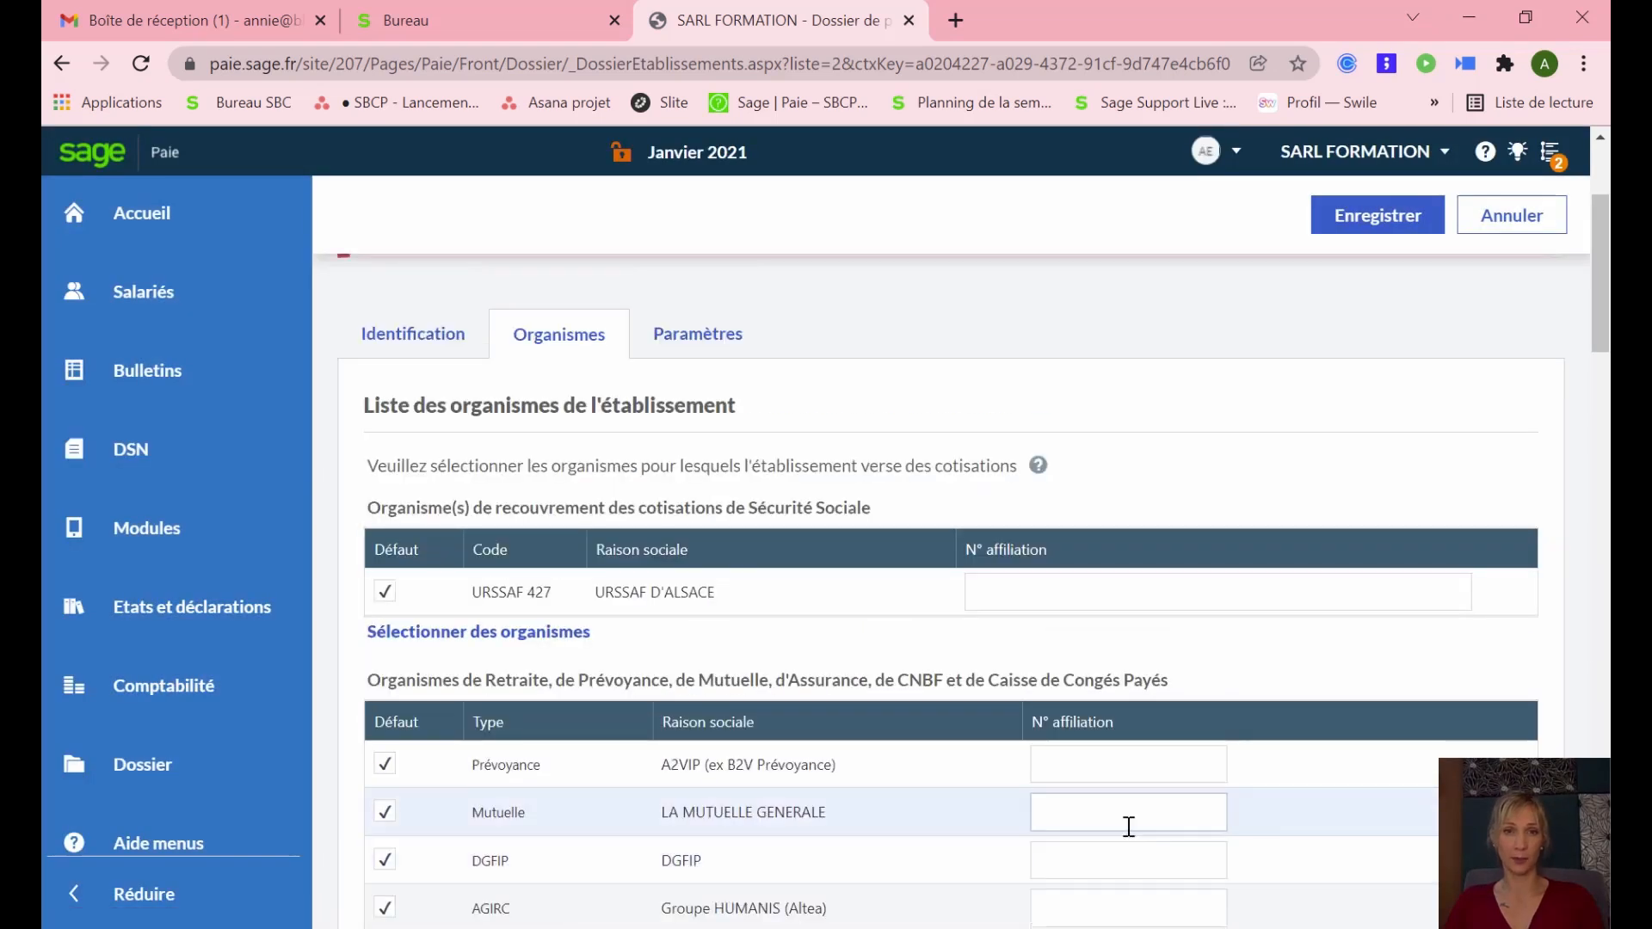
# Step: Reopen the Social Security organism selection to examine its search filters, and go to the URSSAF affiliation number field
pyautogui.click(563, 642)
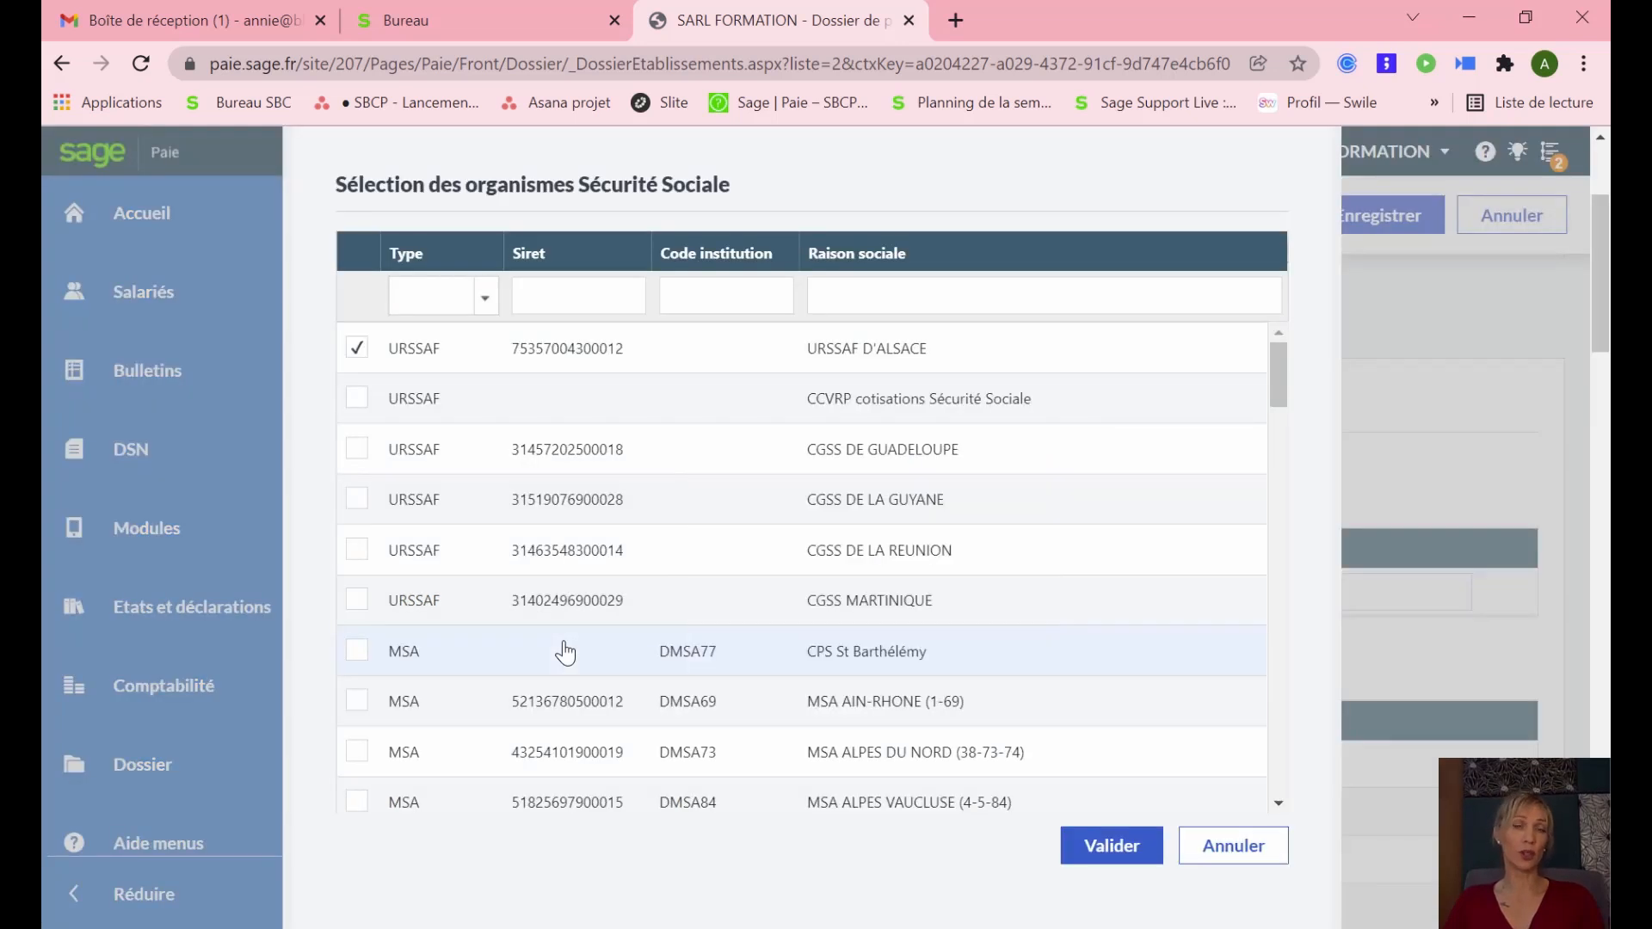
pyautogui.click(602, 301)
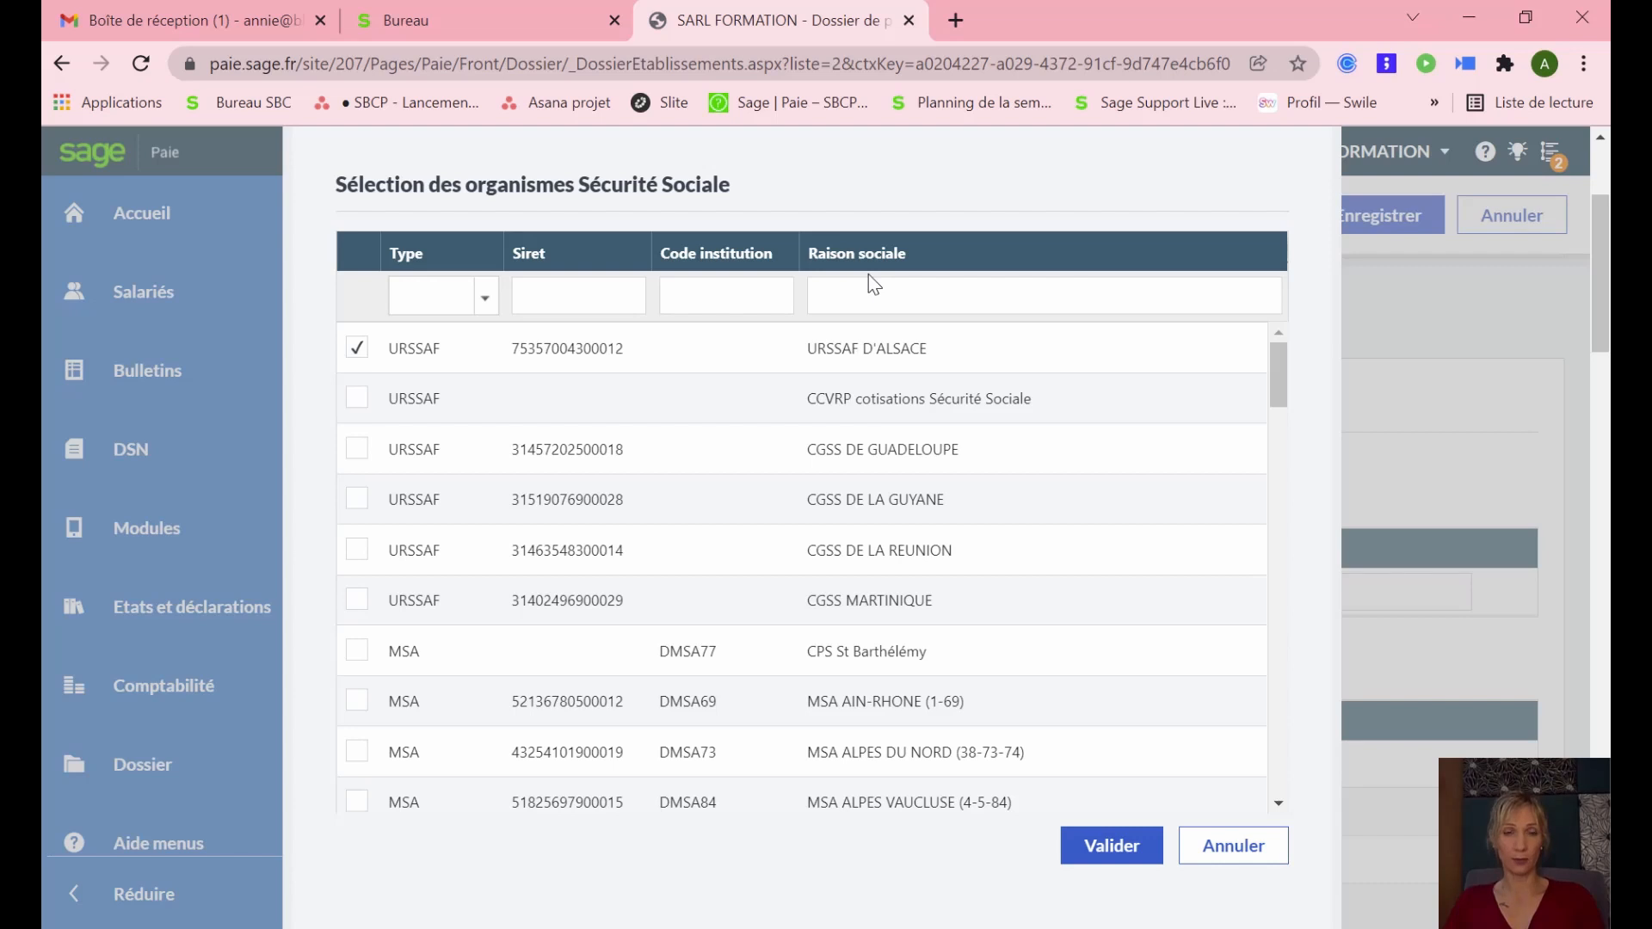
pyautogui.click(1215, 477)
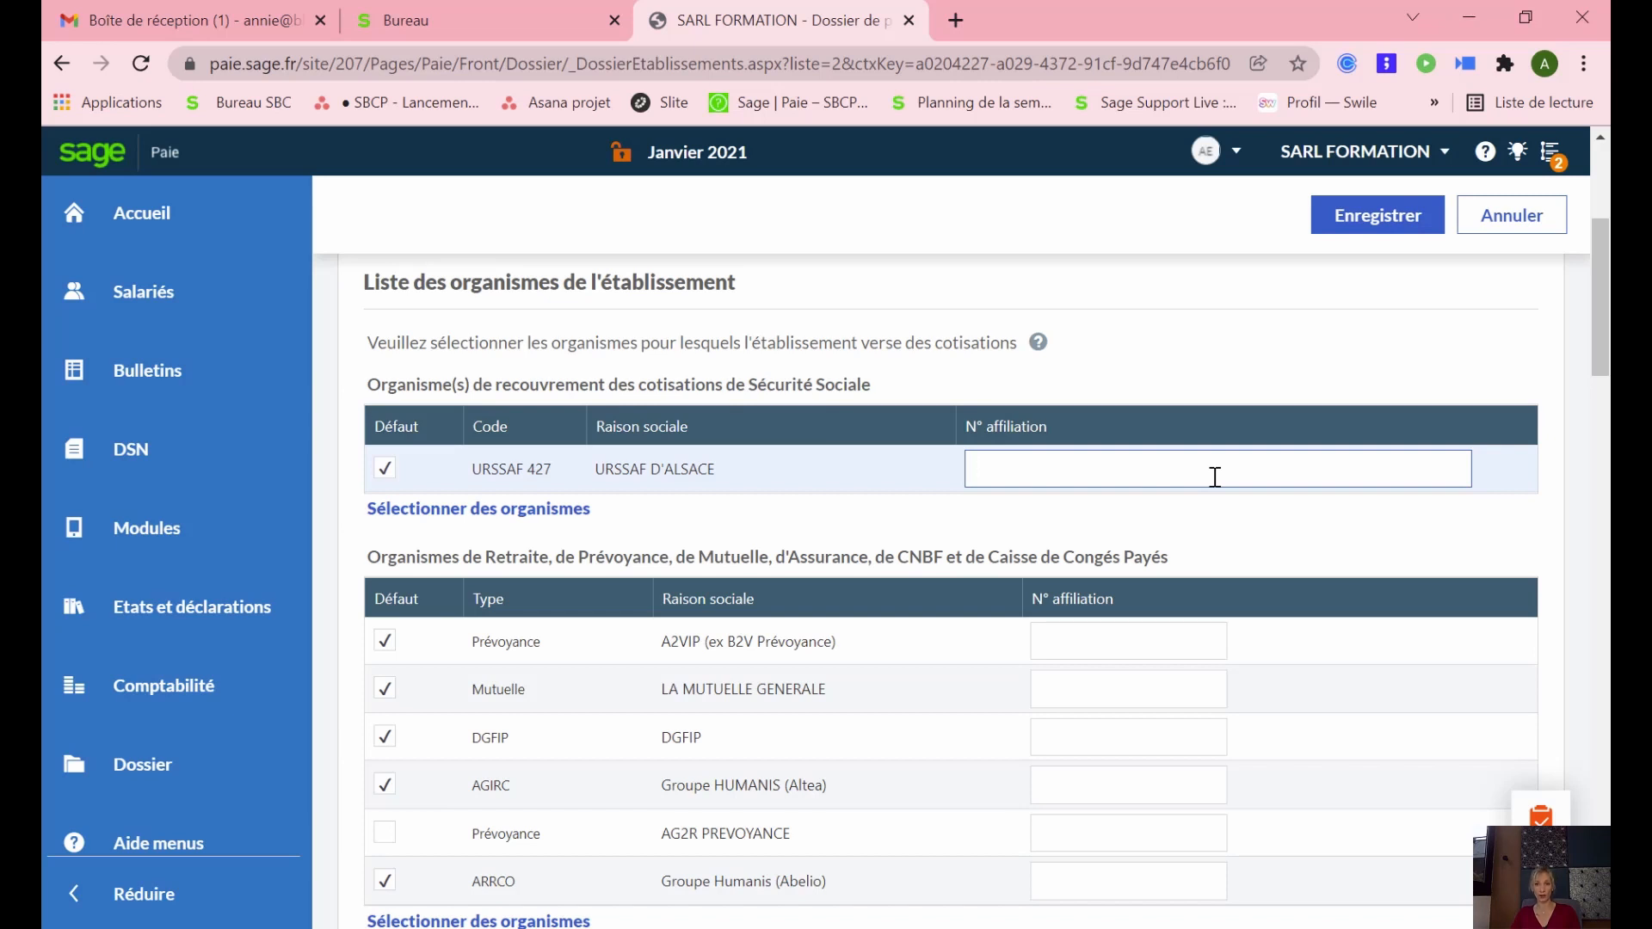
# Step: Deselect all existing retirement, prévoyance and mutuelle organisms, and select the Agirc organism Groupe HUMANIS (Altea) by filtering on its type
pyautogui.scroll(-1, 1167, 409)
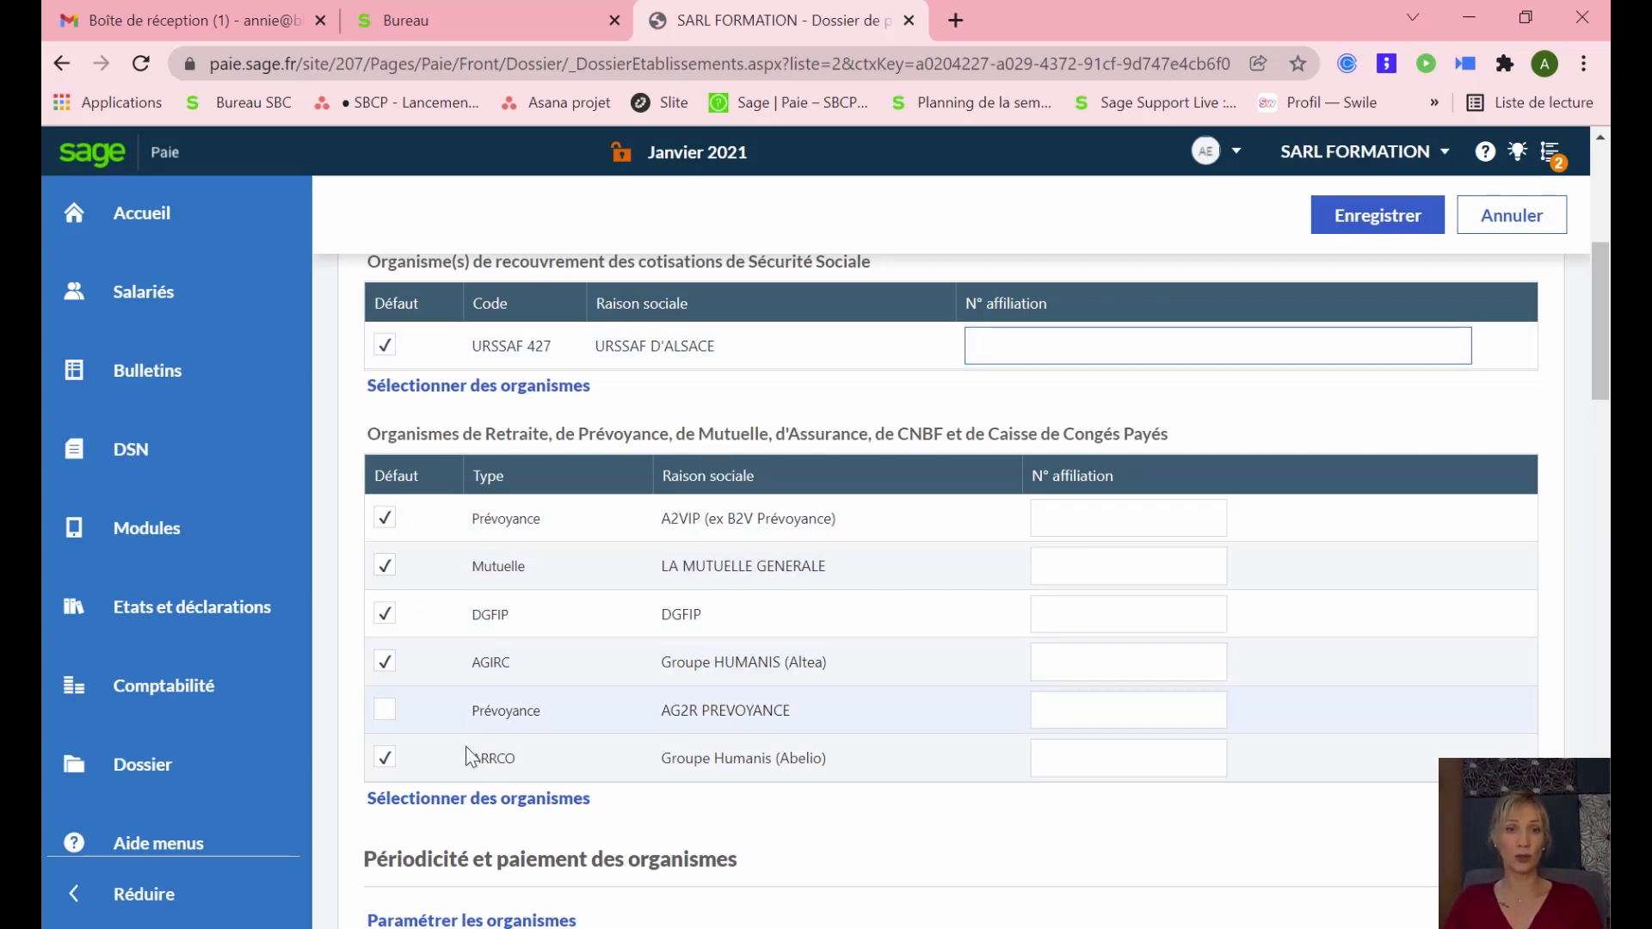
pyautogui.click(449, 800)
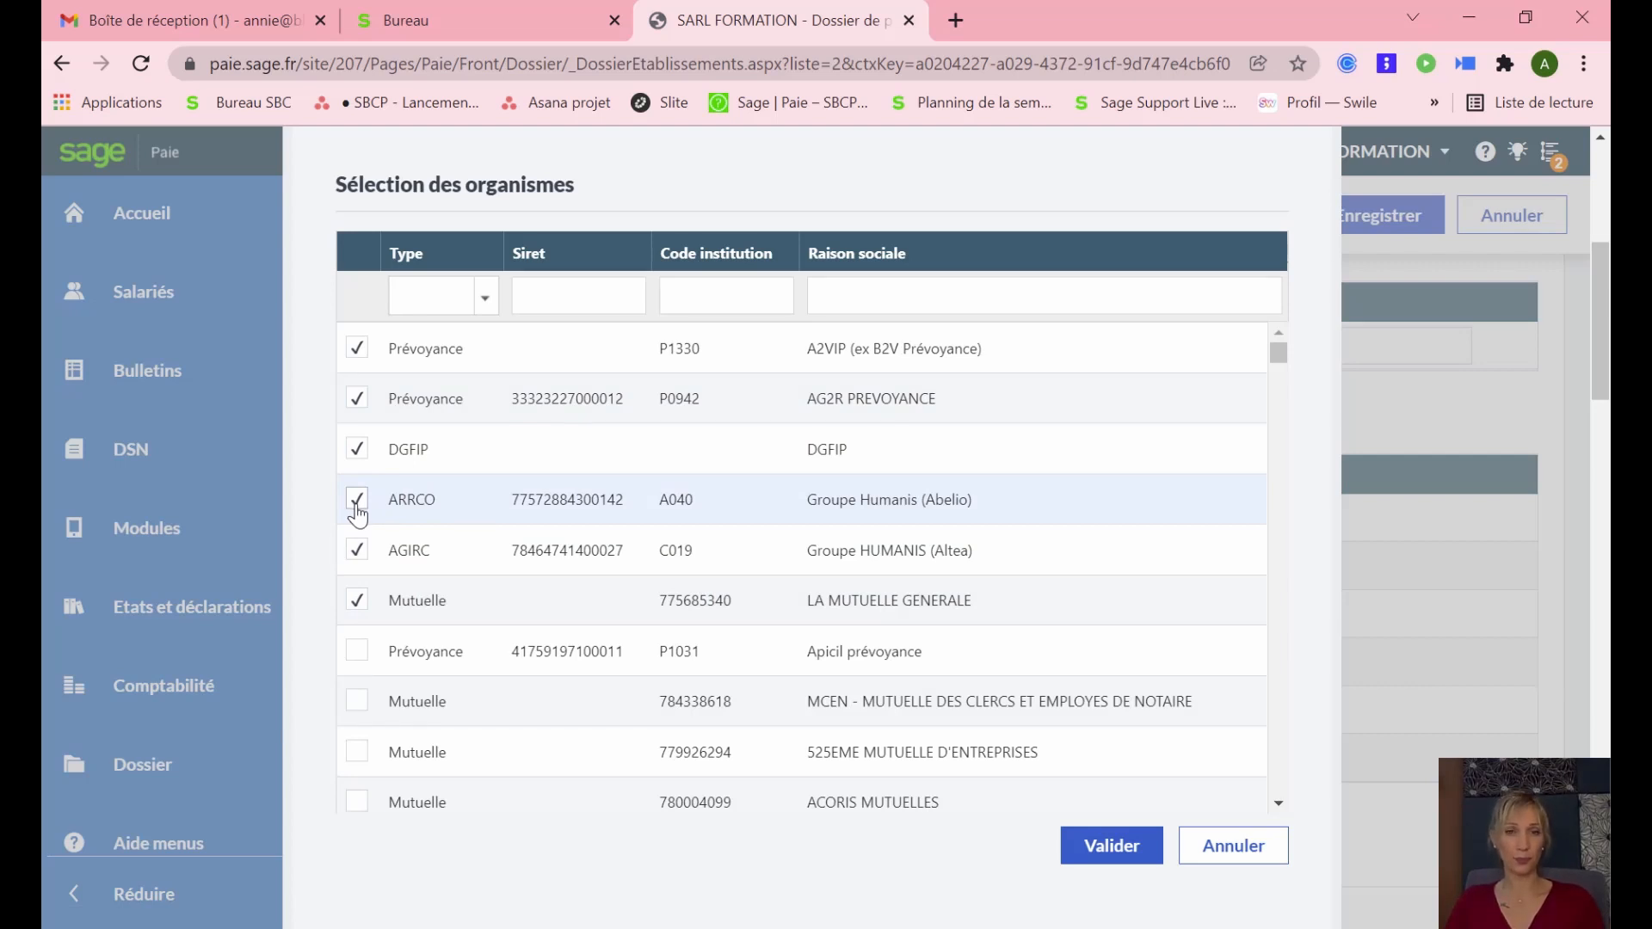
pyautogui.click(484, 302)
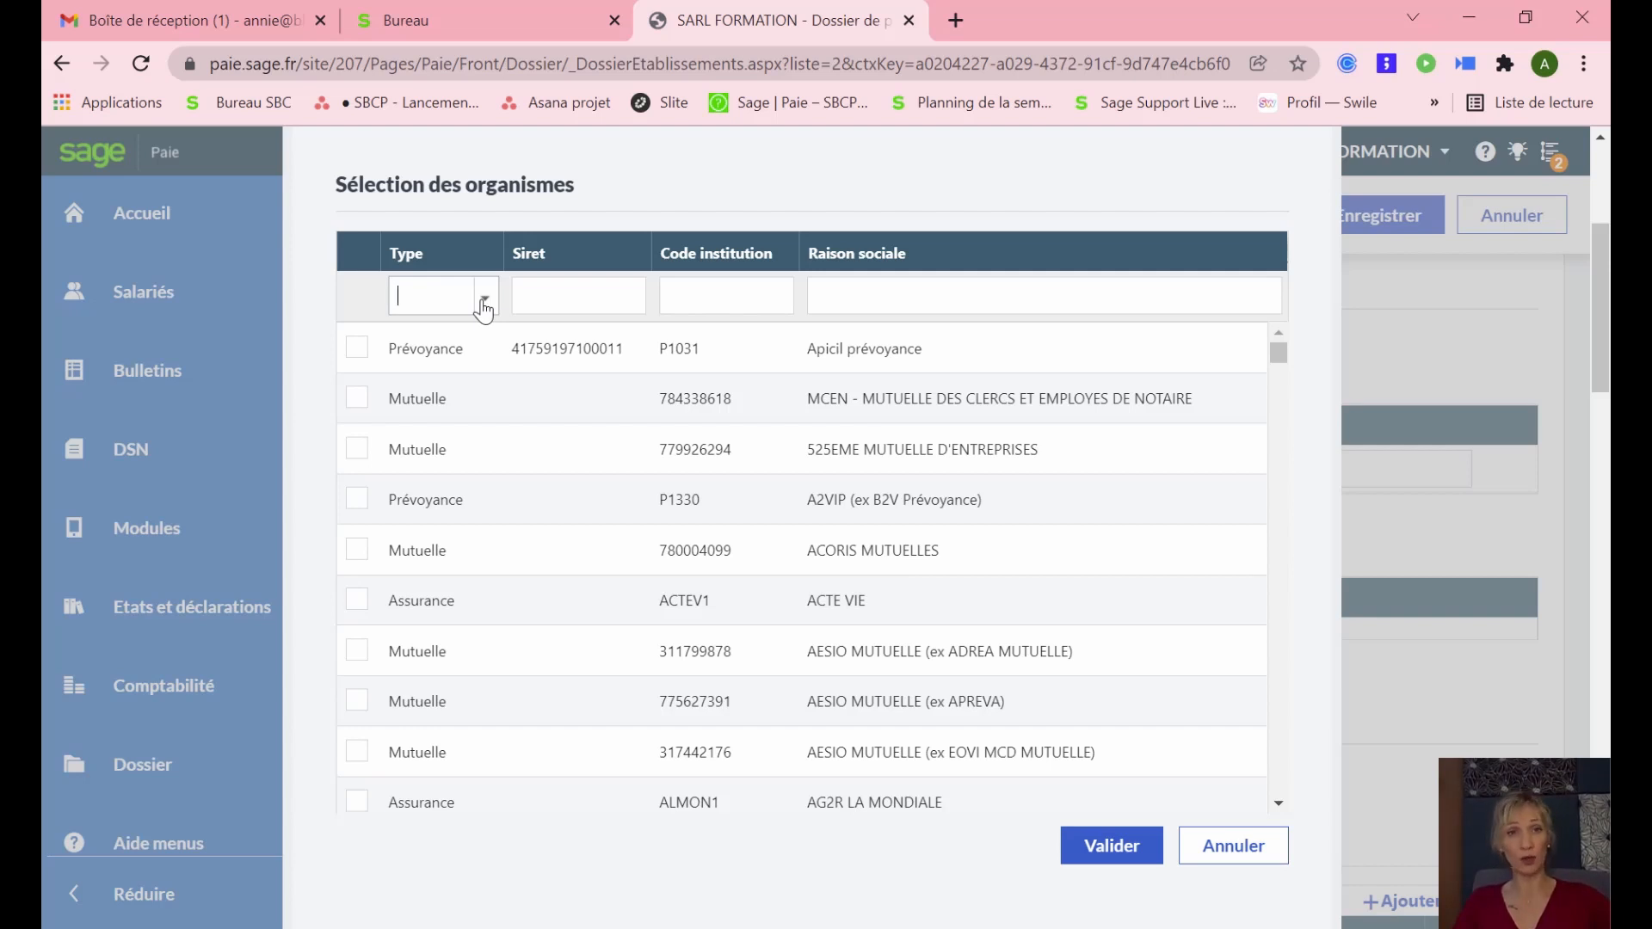
pyautogui.click(485, 301)
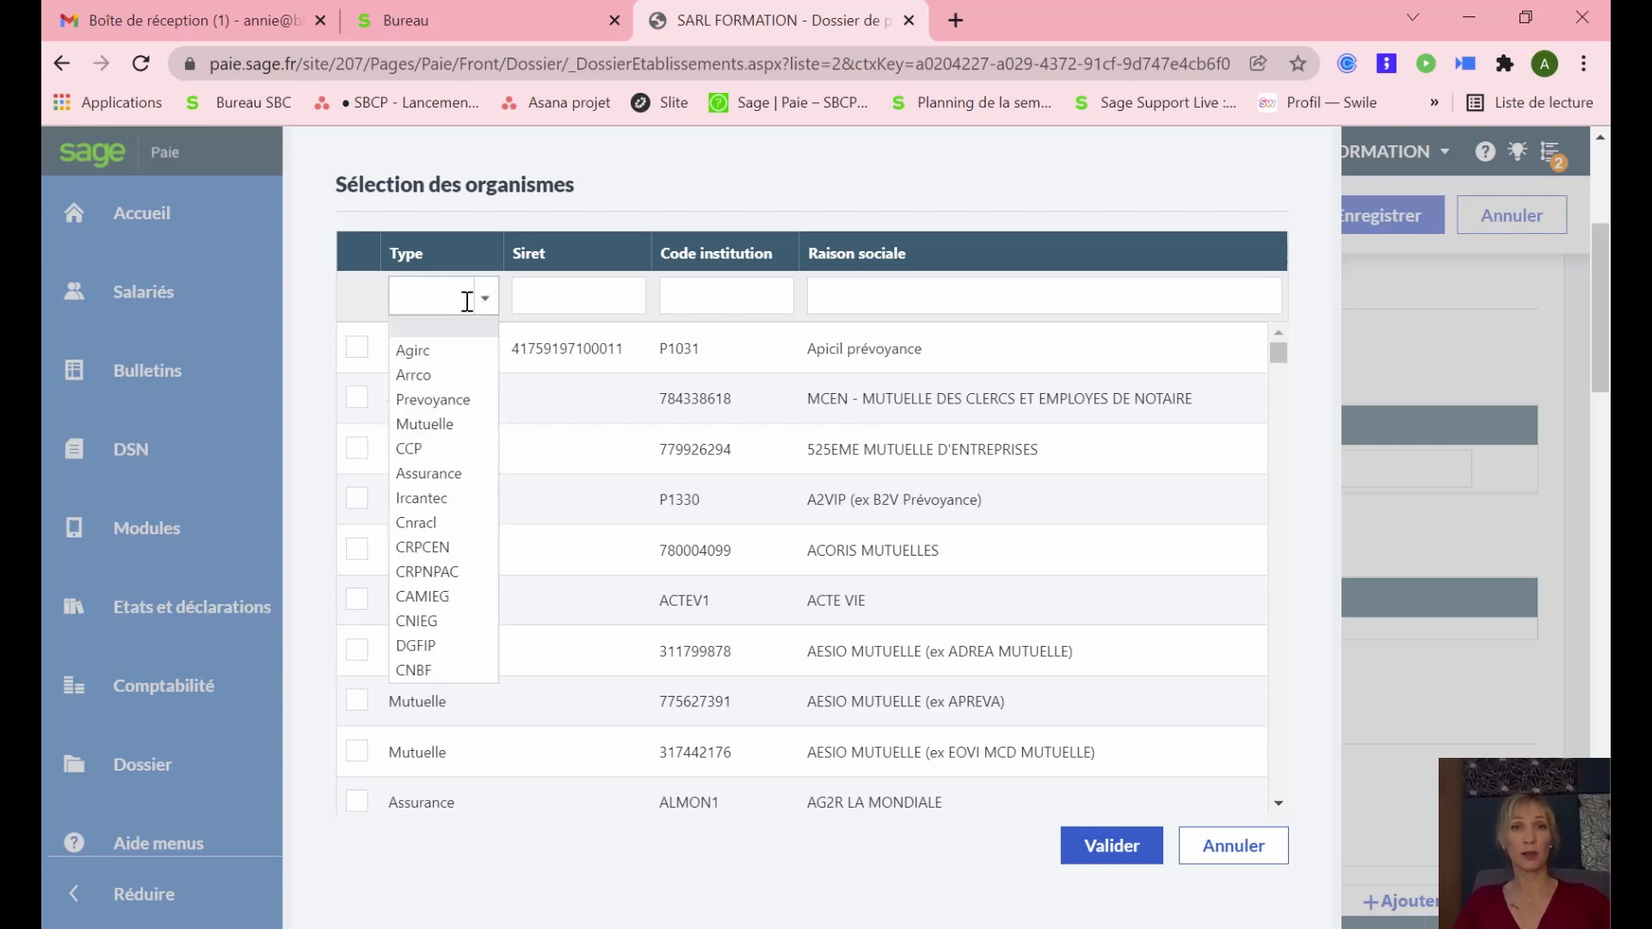
pyautogui.write('Agirc')
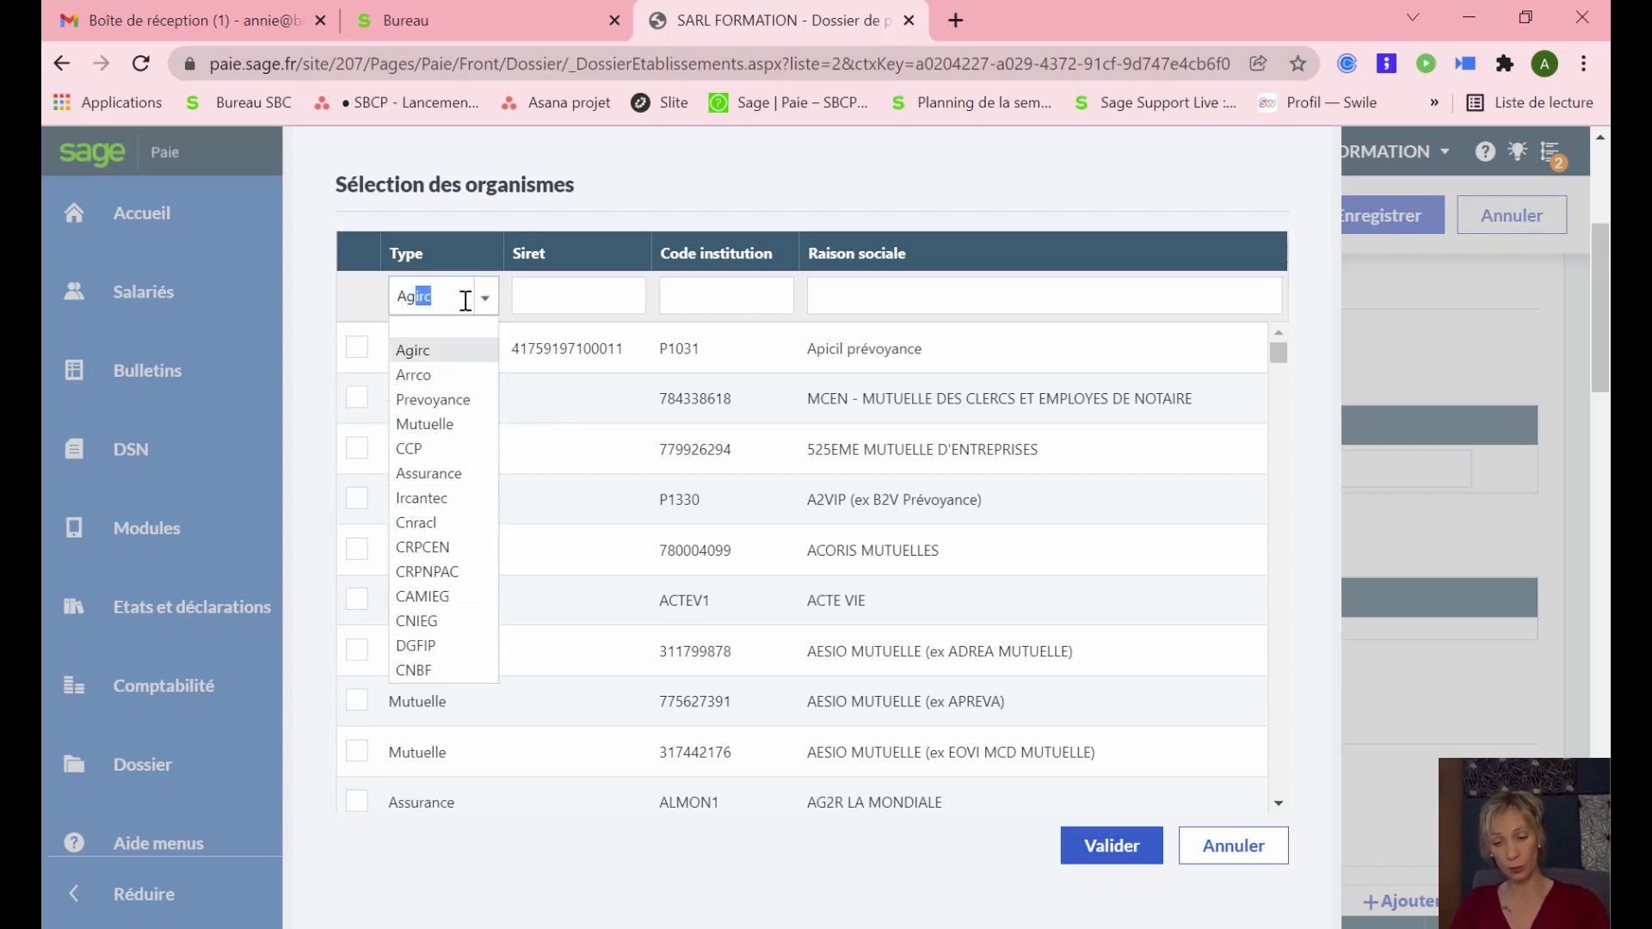
pyautogui.click(462, 351)
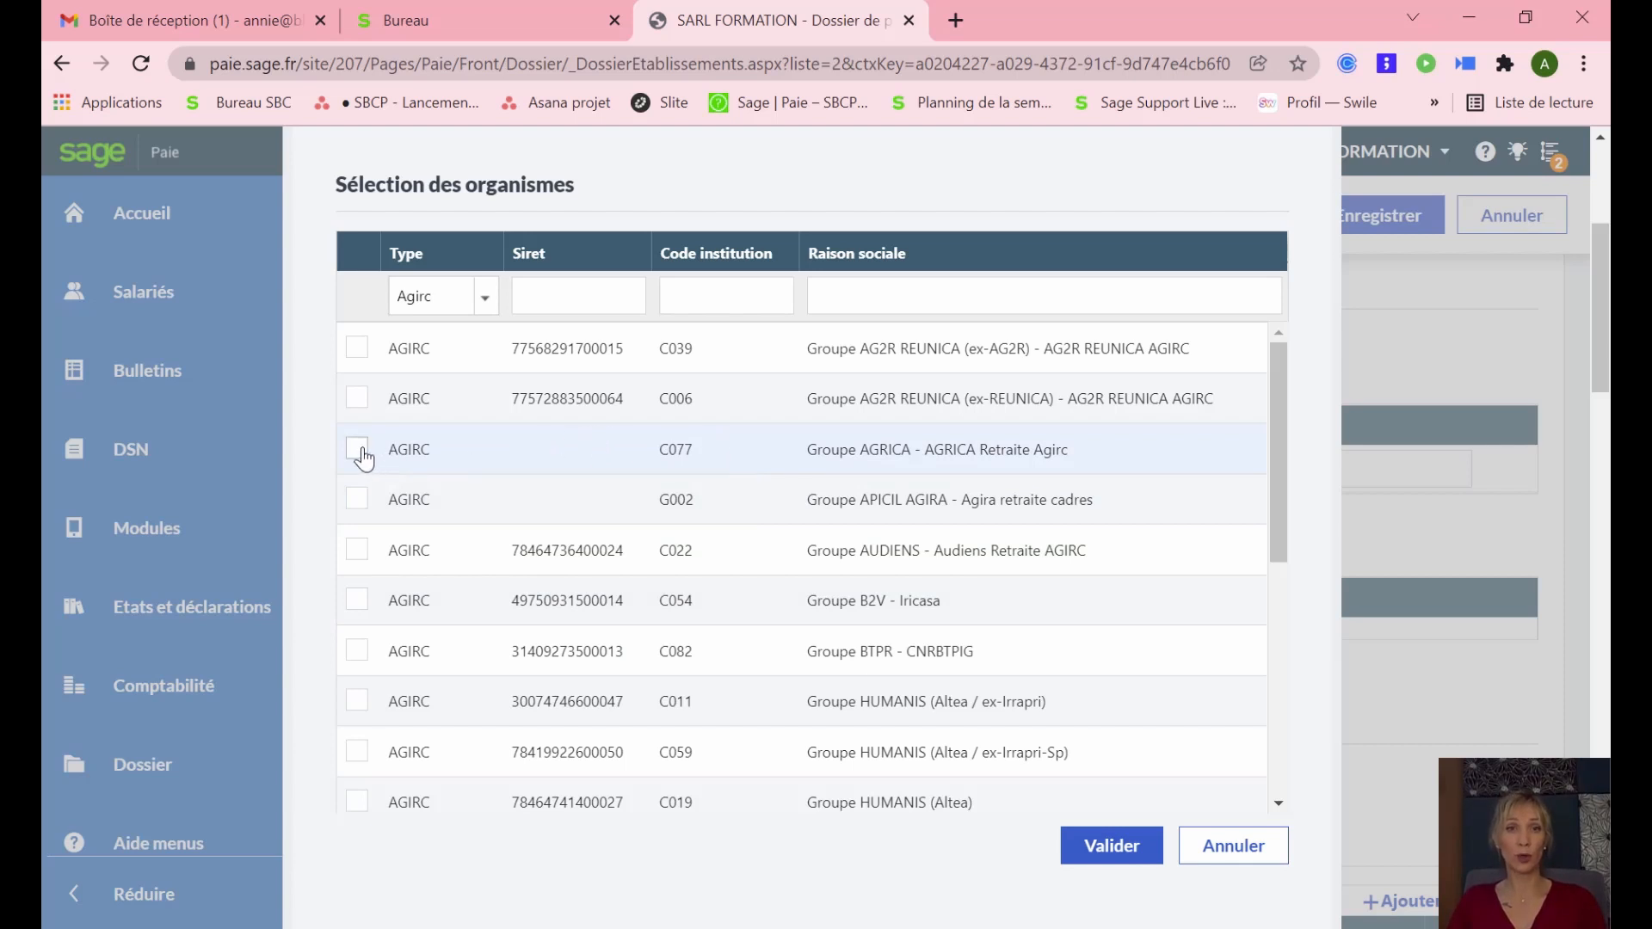
pyautogui.scroll(-3, 361, 566)
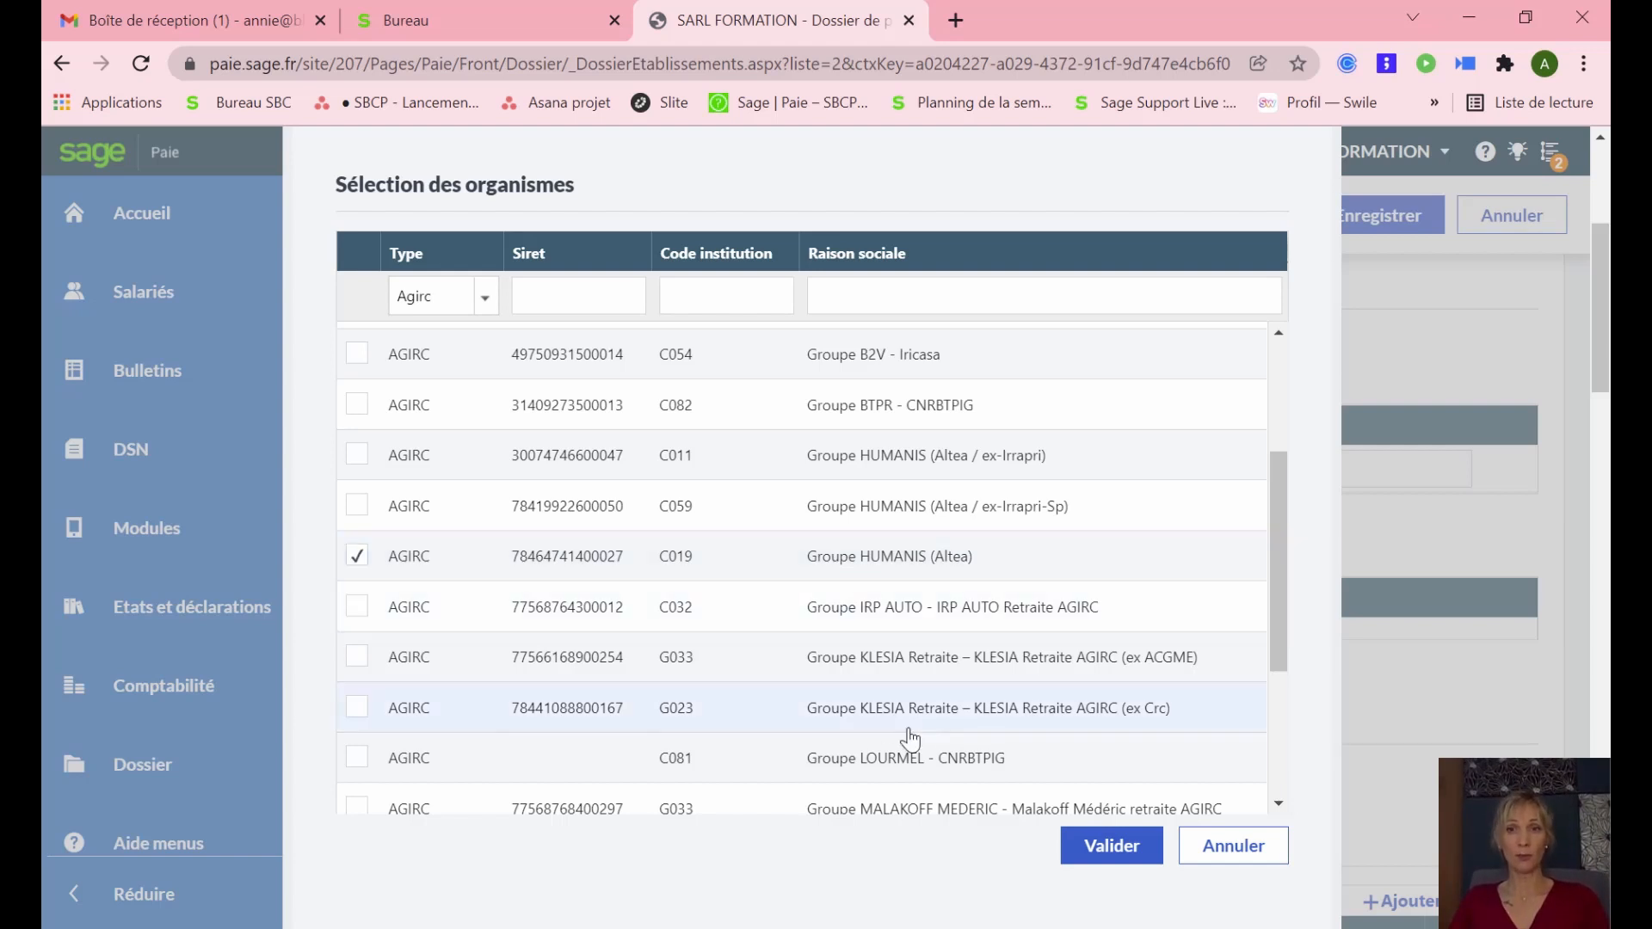
pyautogui.click(1095, 849)
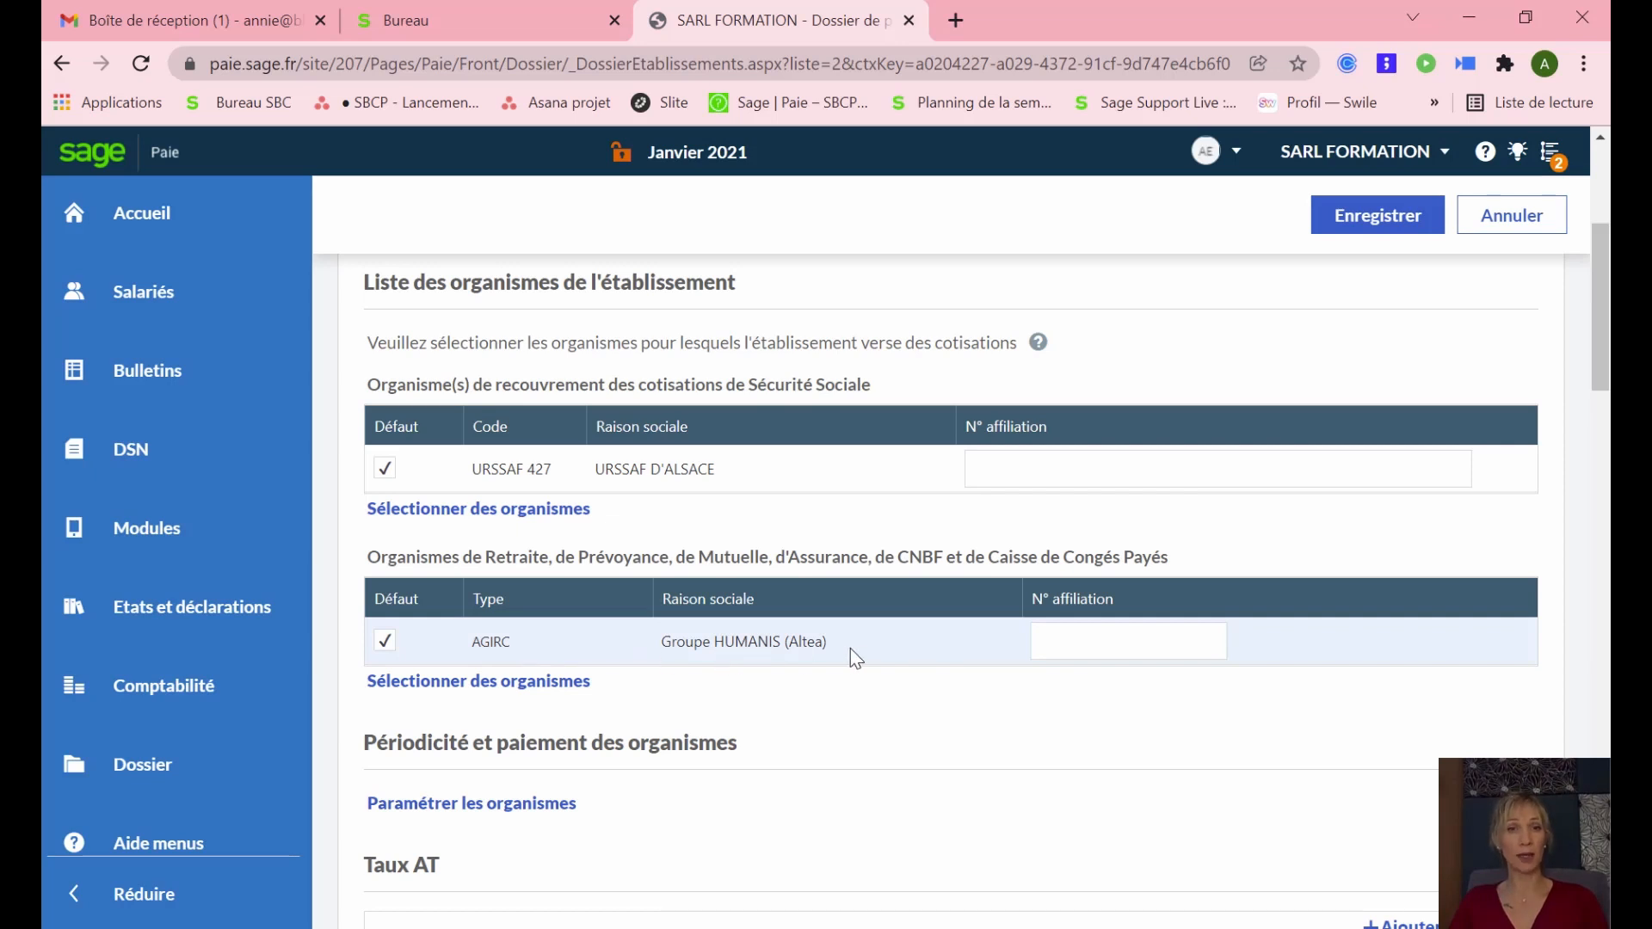
# Step: Filter the organisms by type Arrco and add Groupe Humanis (Abelio), code A040, to the establishment
pyautogui.click(473, 697)
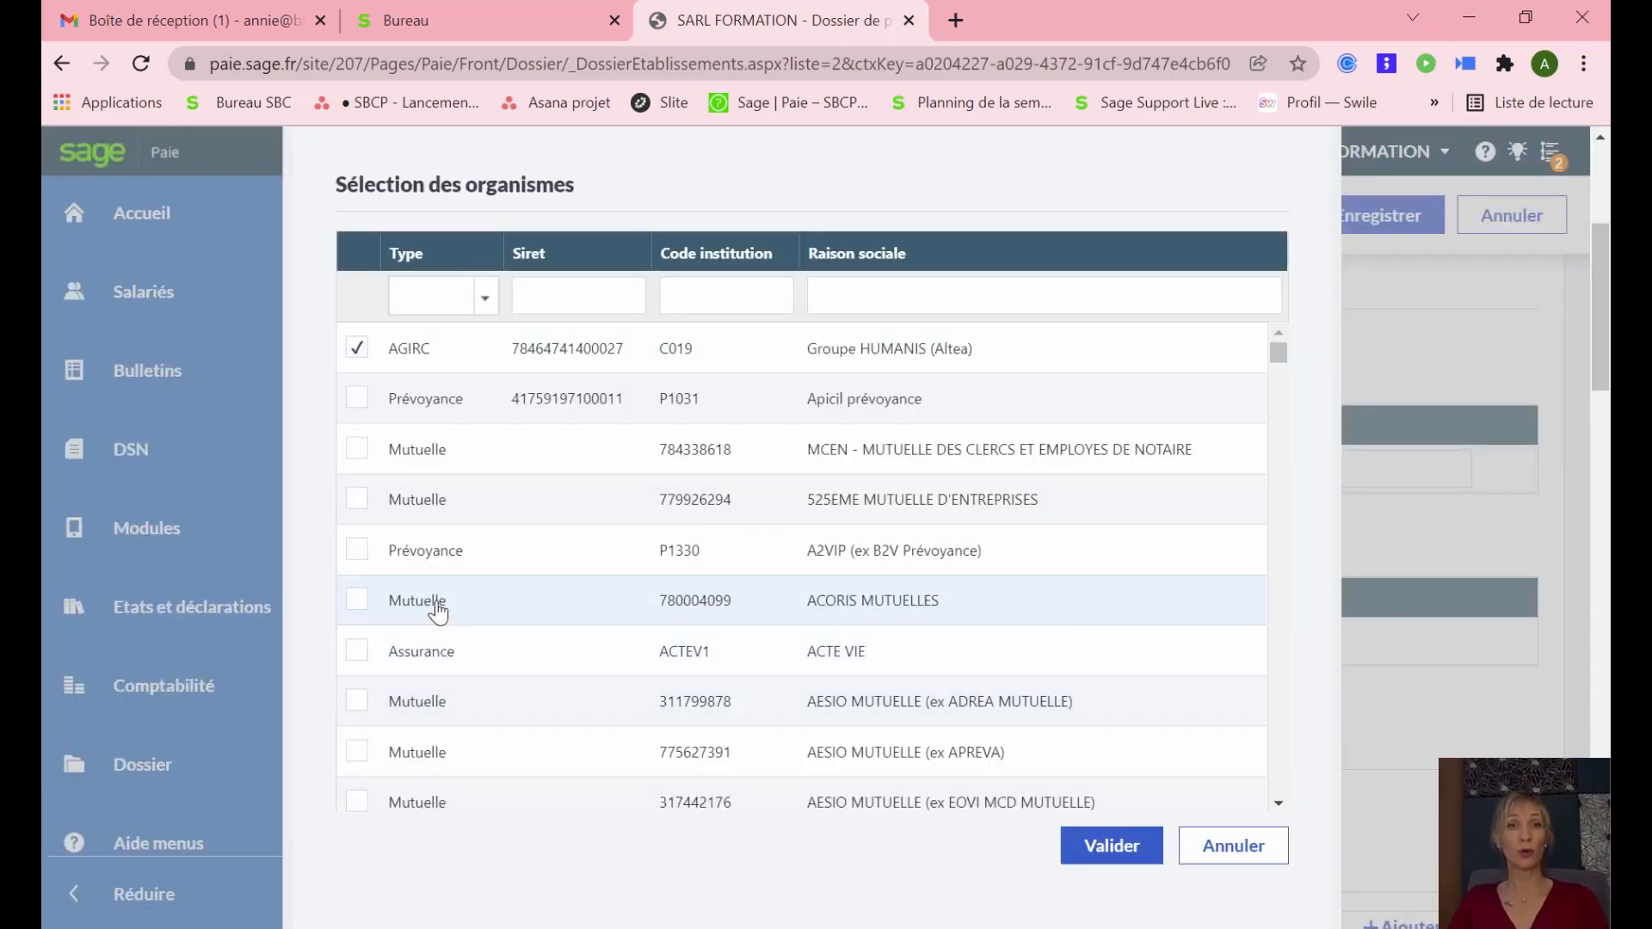
pyautogui.click(484, 303)
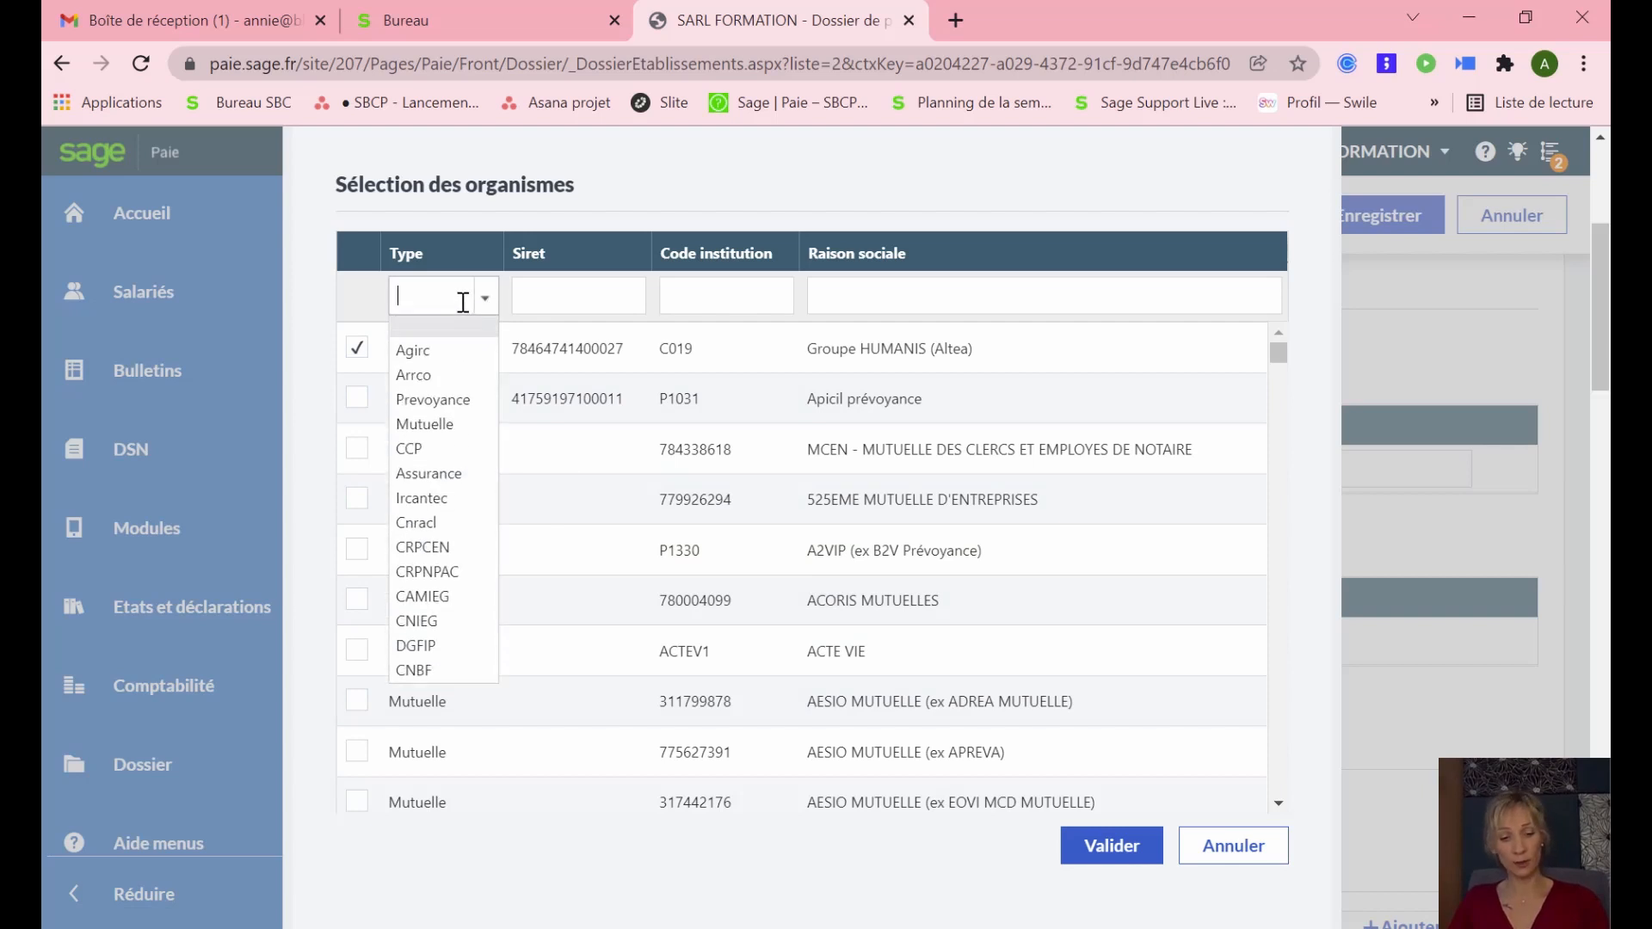
pyautogui.write('Arrco')
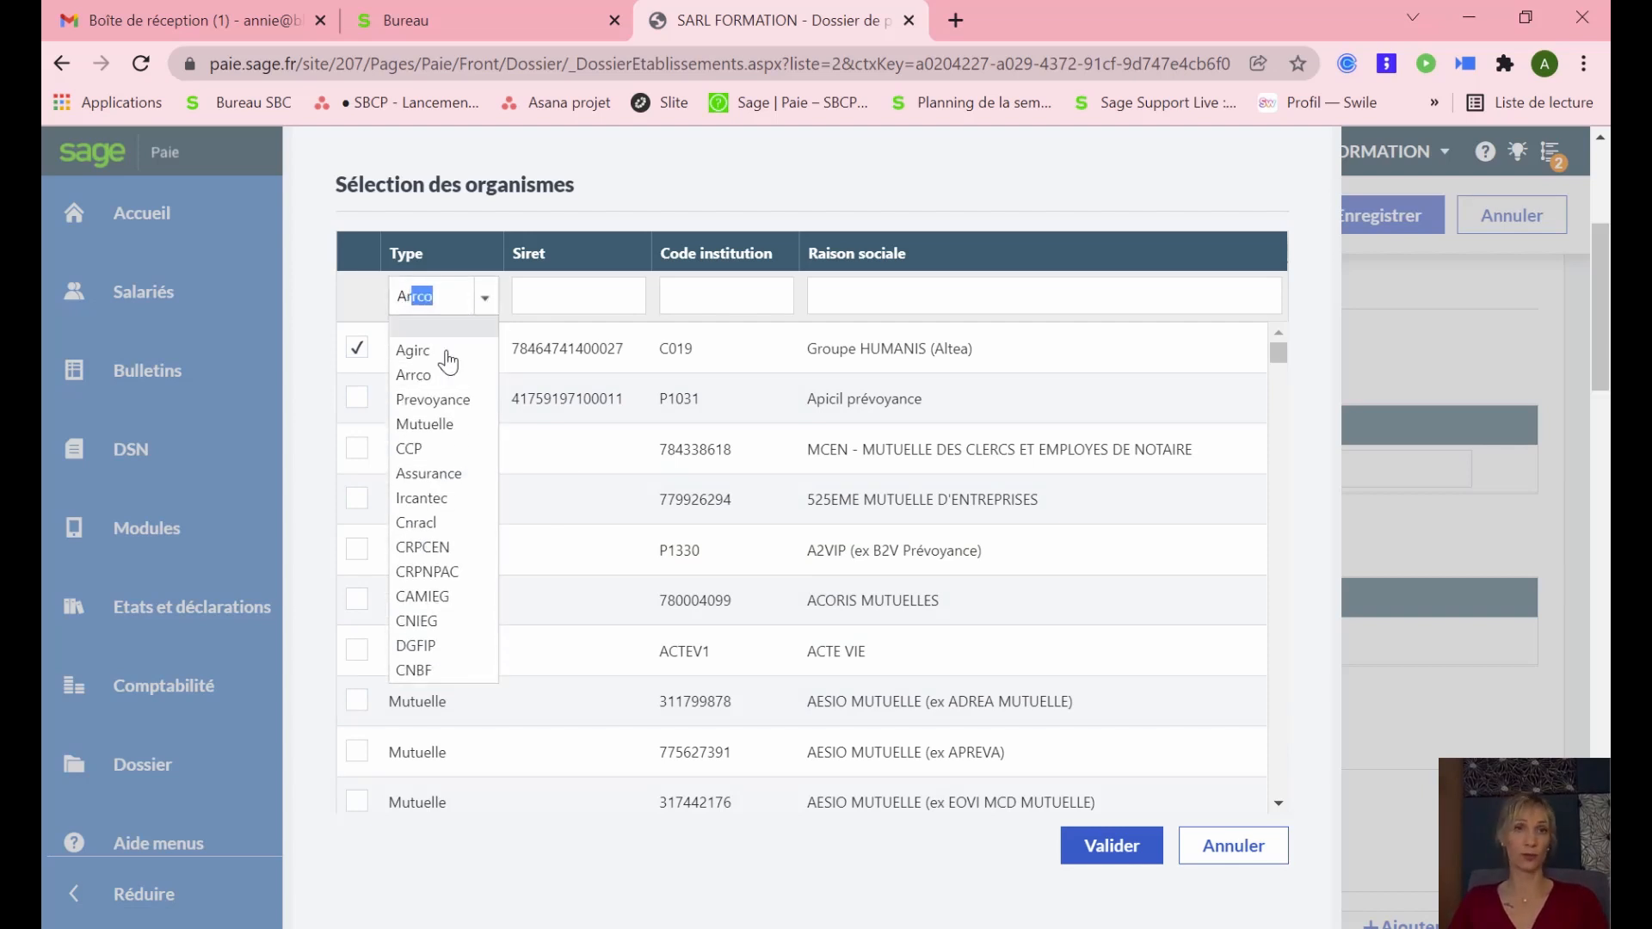
pyautogui.click(440, 377)
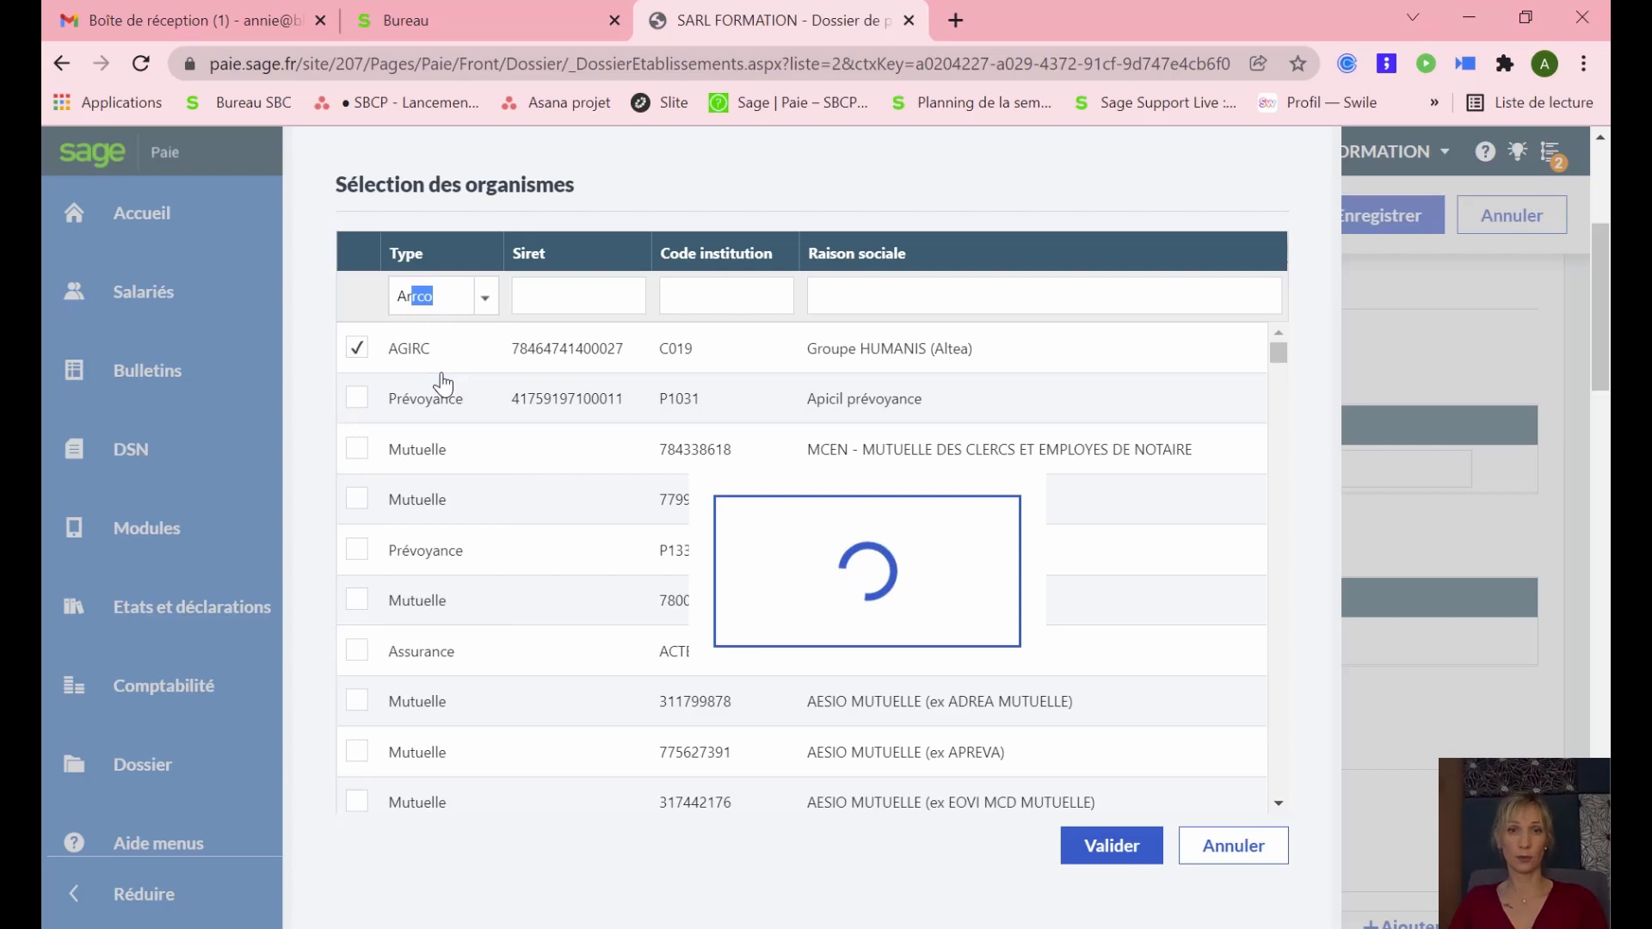
pyautogui.scroll(-5, 554, 684)
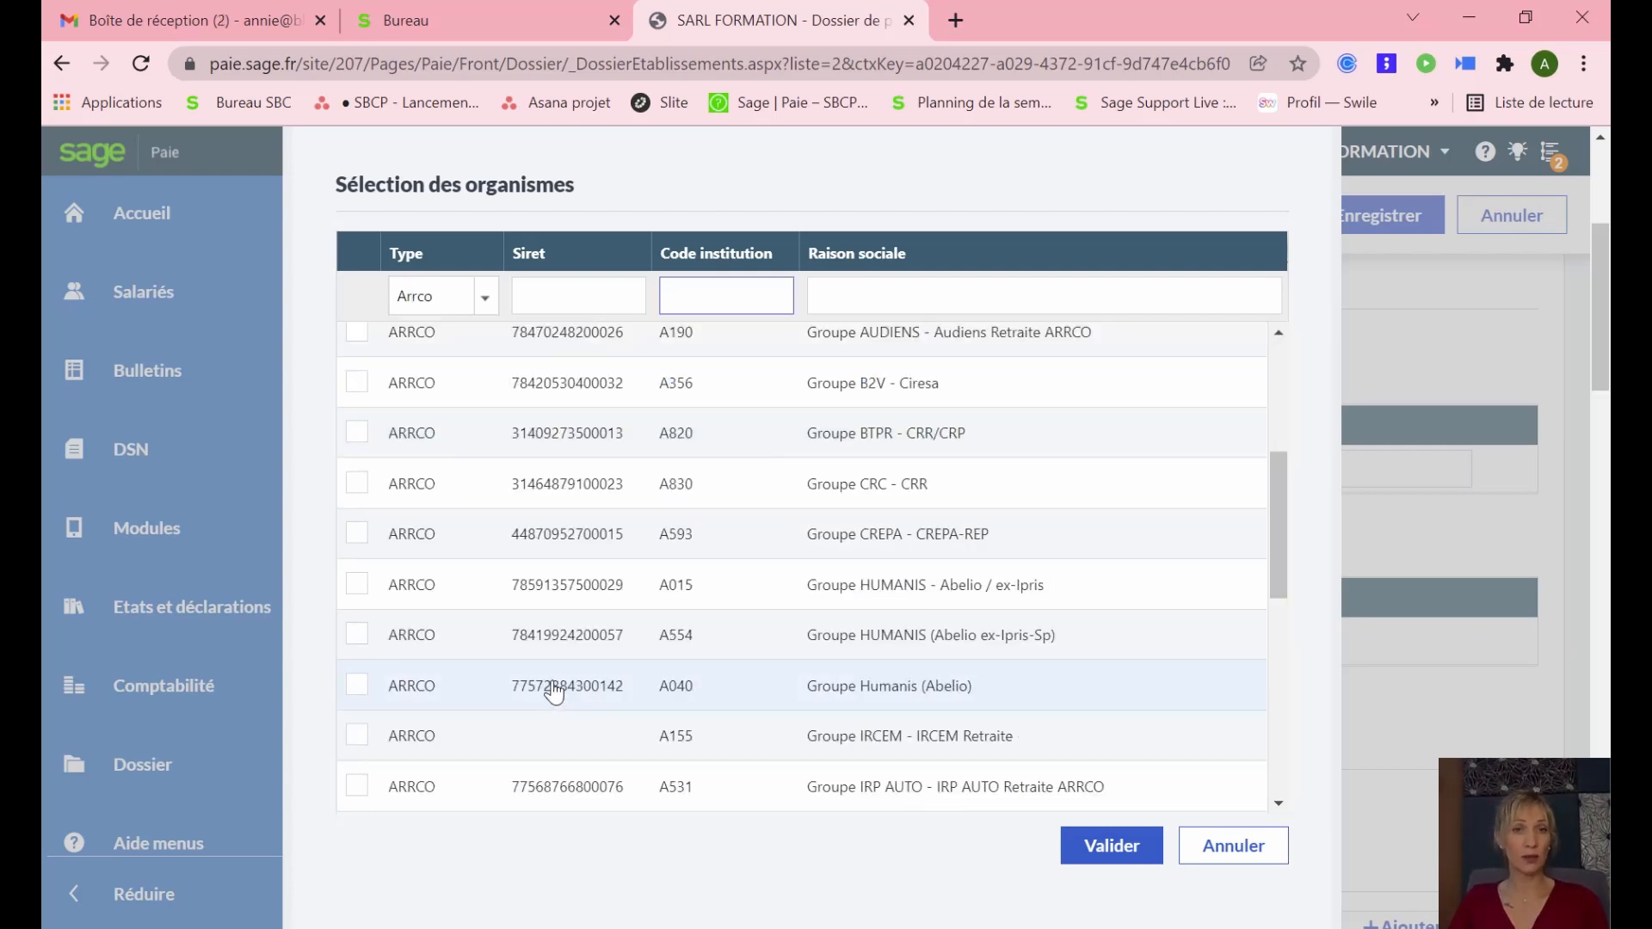
pyautogui.click(355, 687)
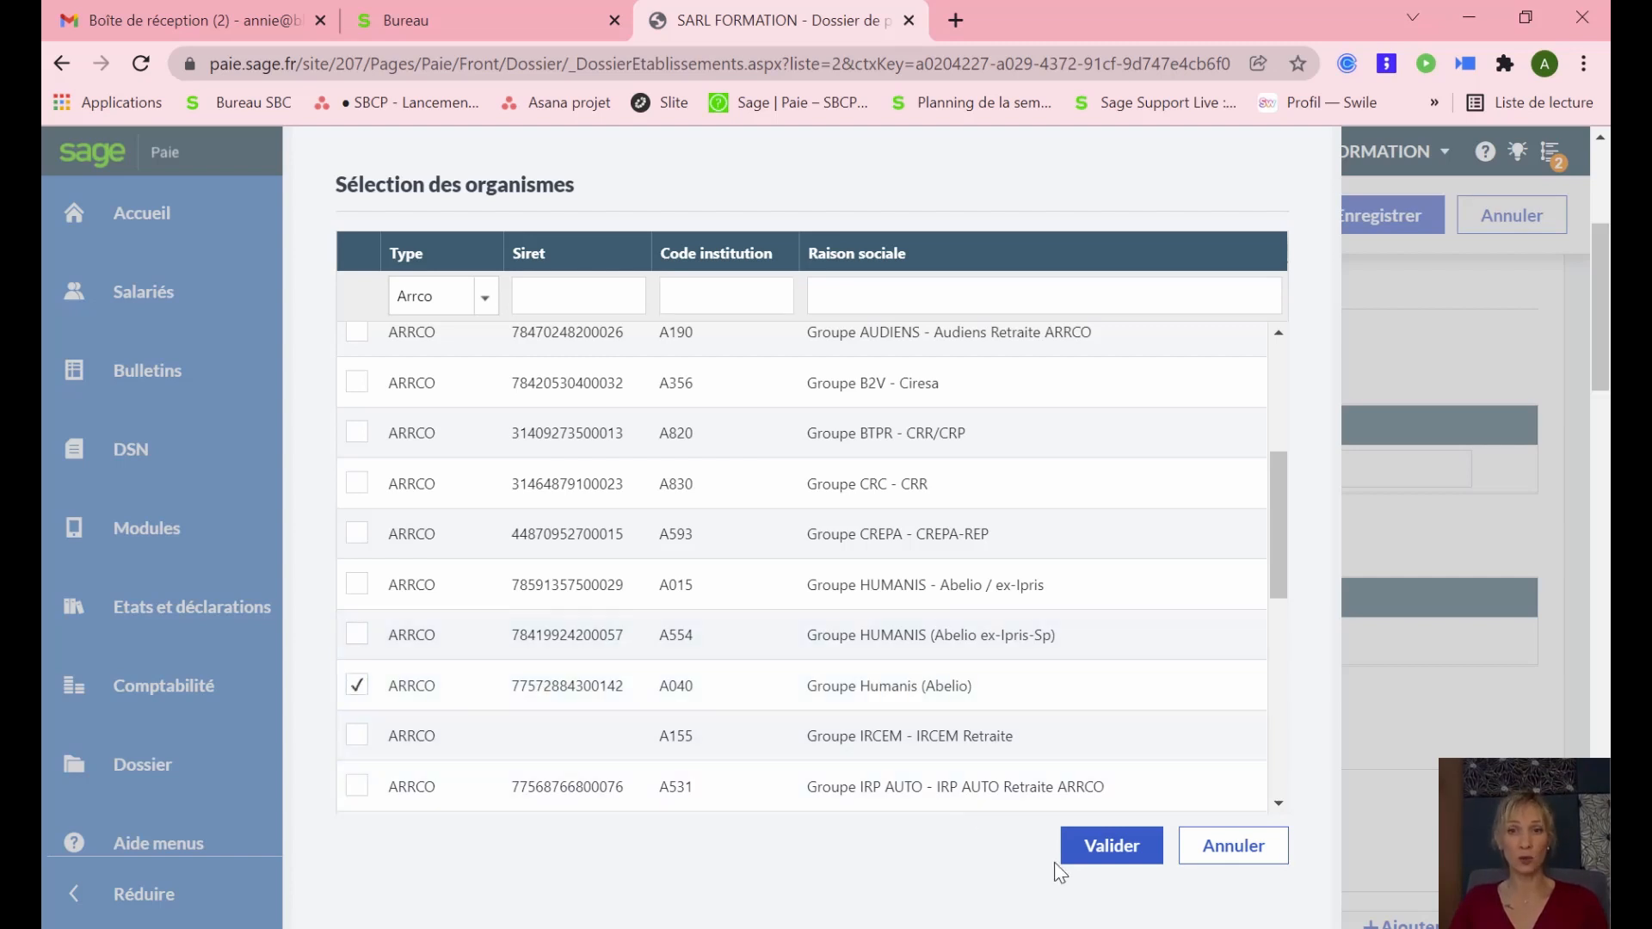
pyautogui.click(1112, 848)
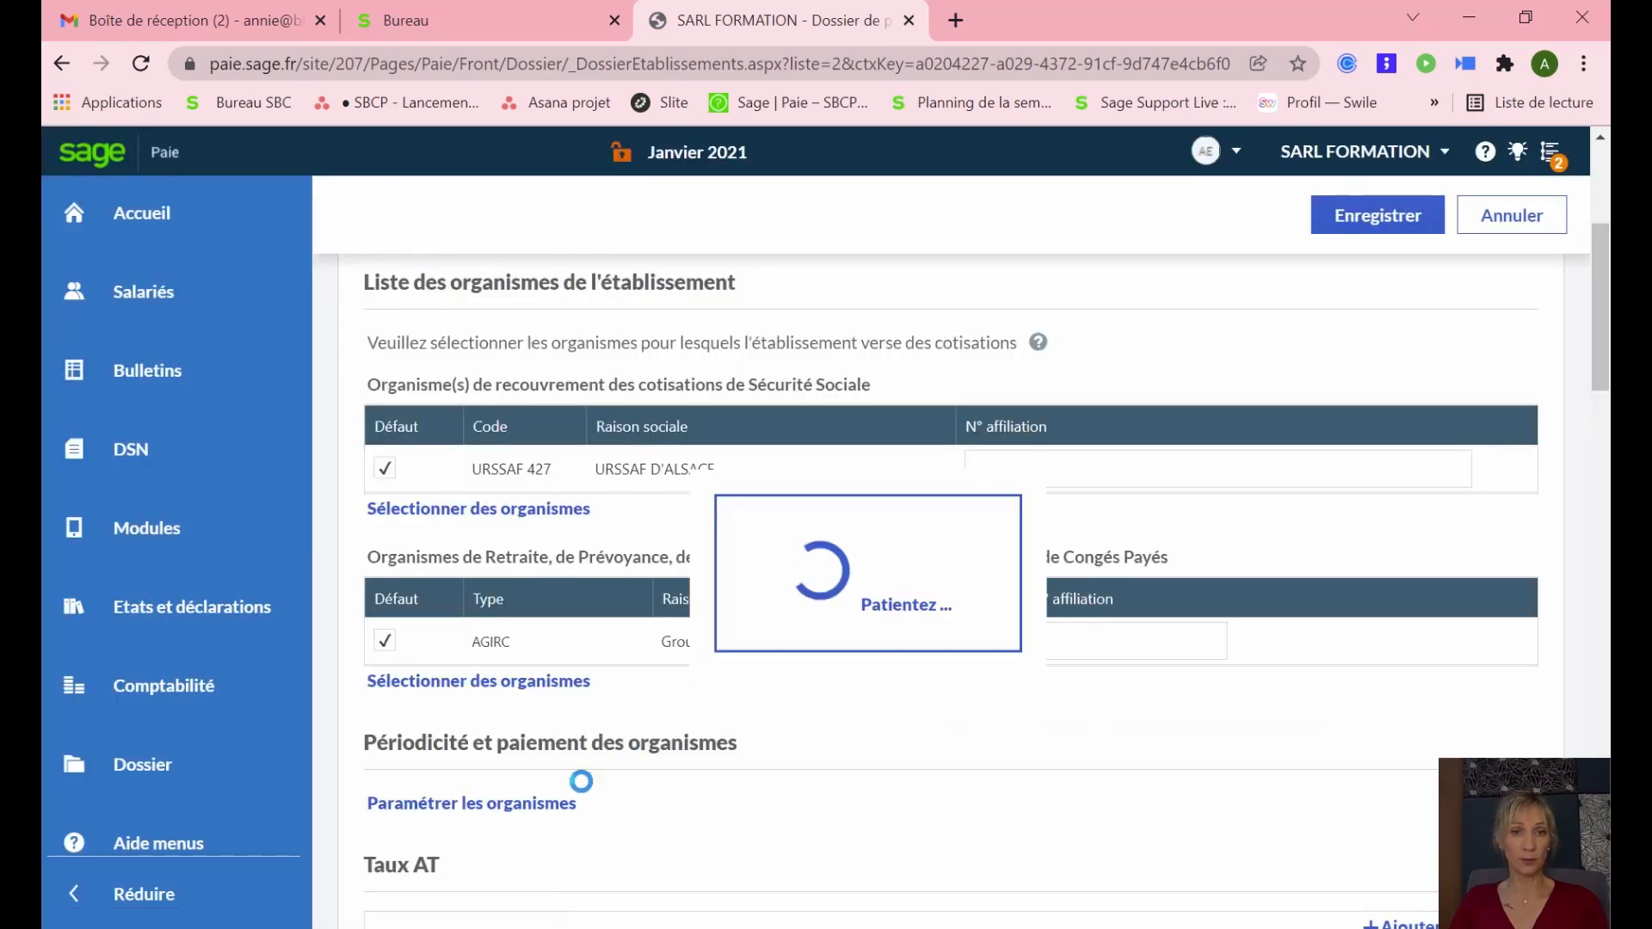
# Step: Add the mutuelle ACORIS MUTUELLES and the prévoyance organism Apicil prévoyance to the establishment's organisms
pyautogui.click(526, 730)
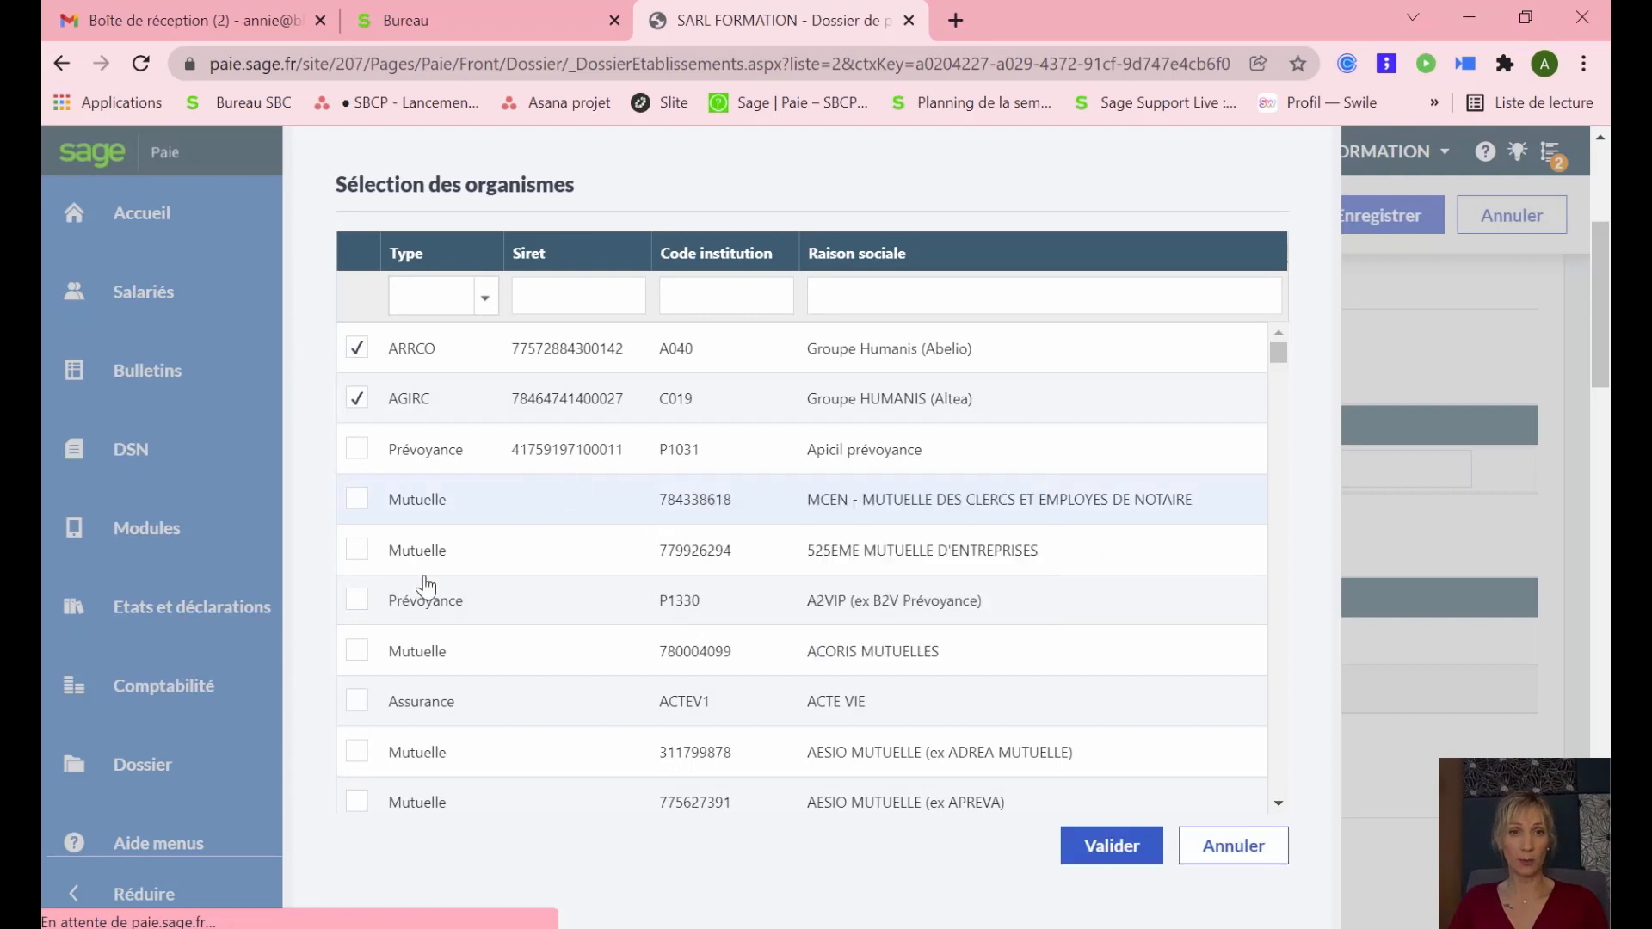
pyautogui.click(355, 663)
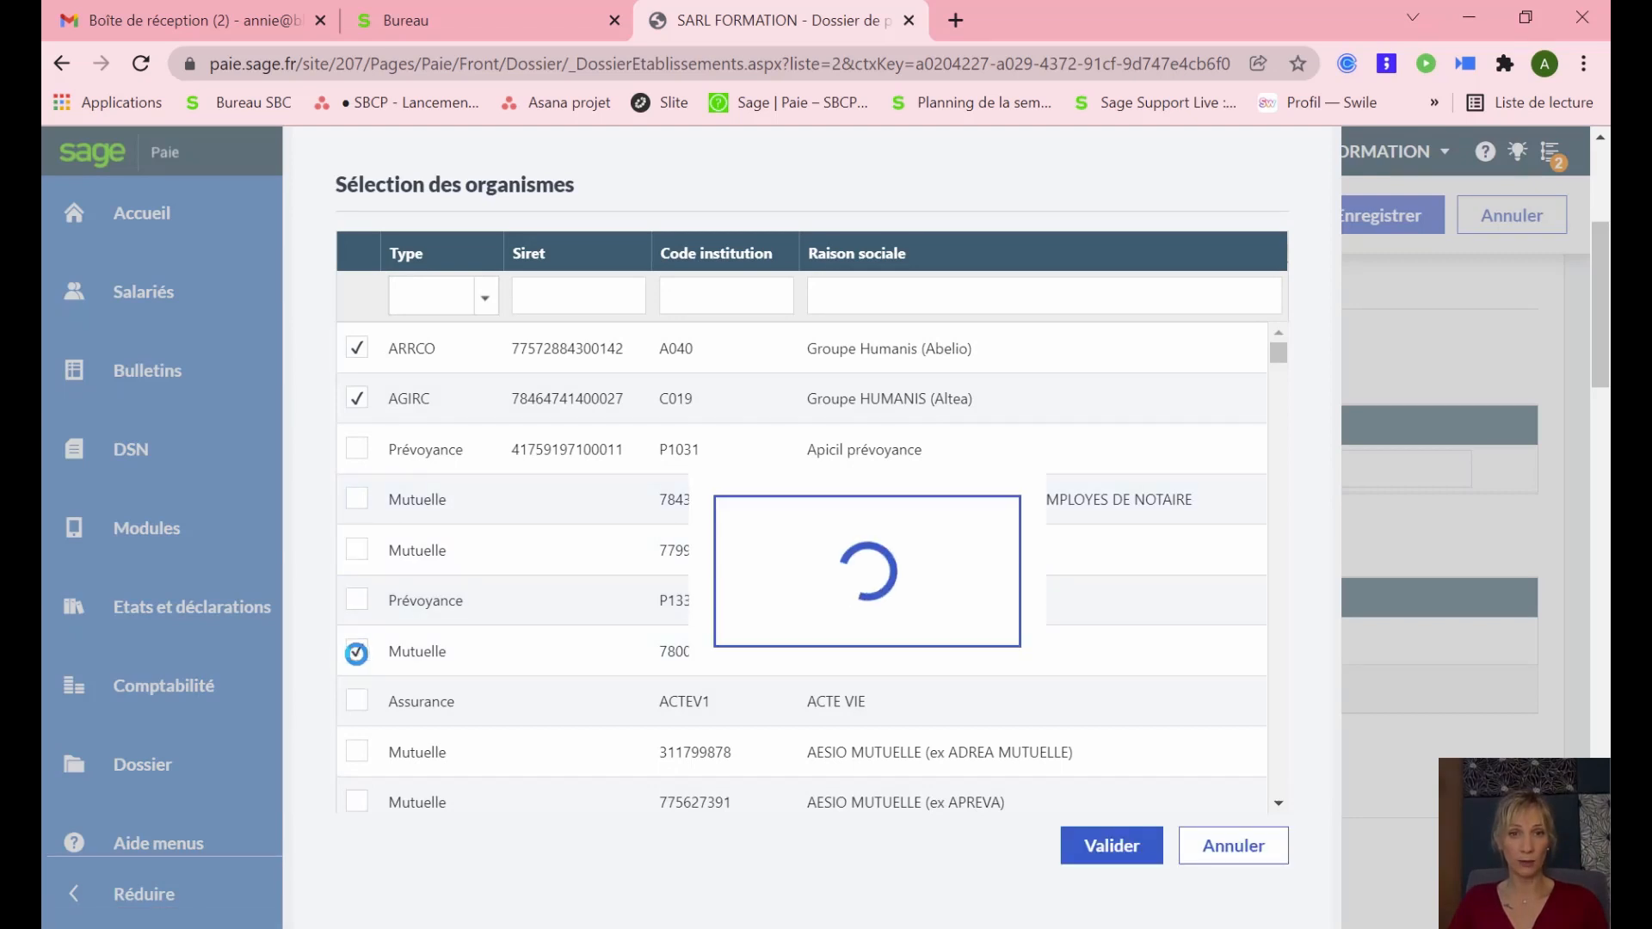
pyautogui.click(1108, 843)
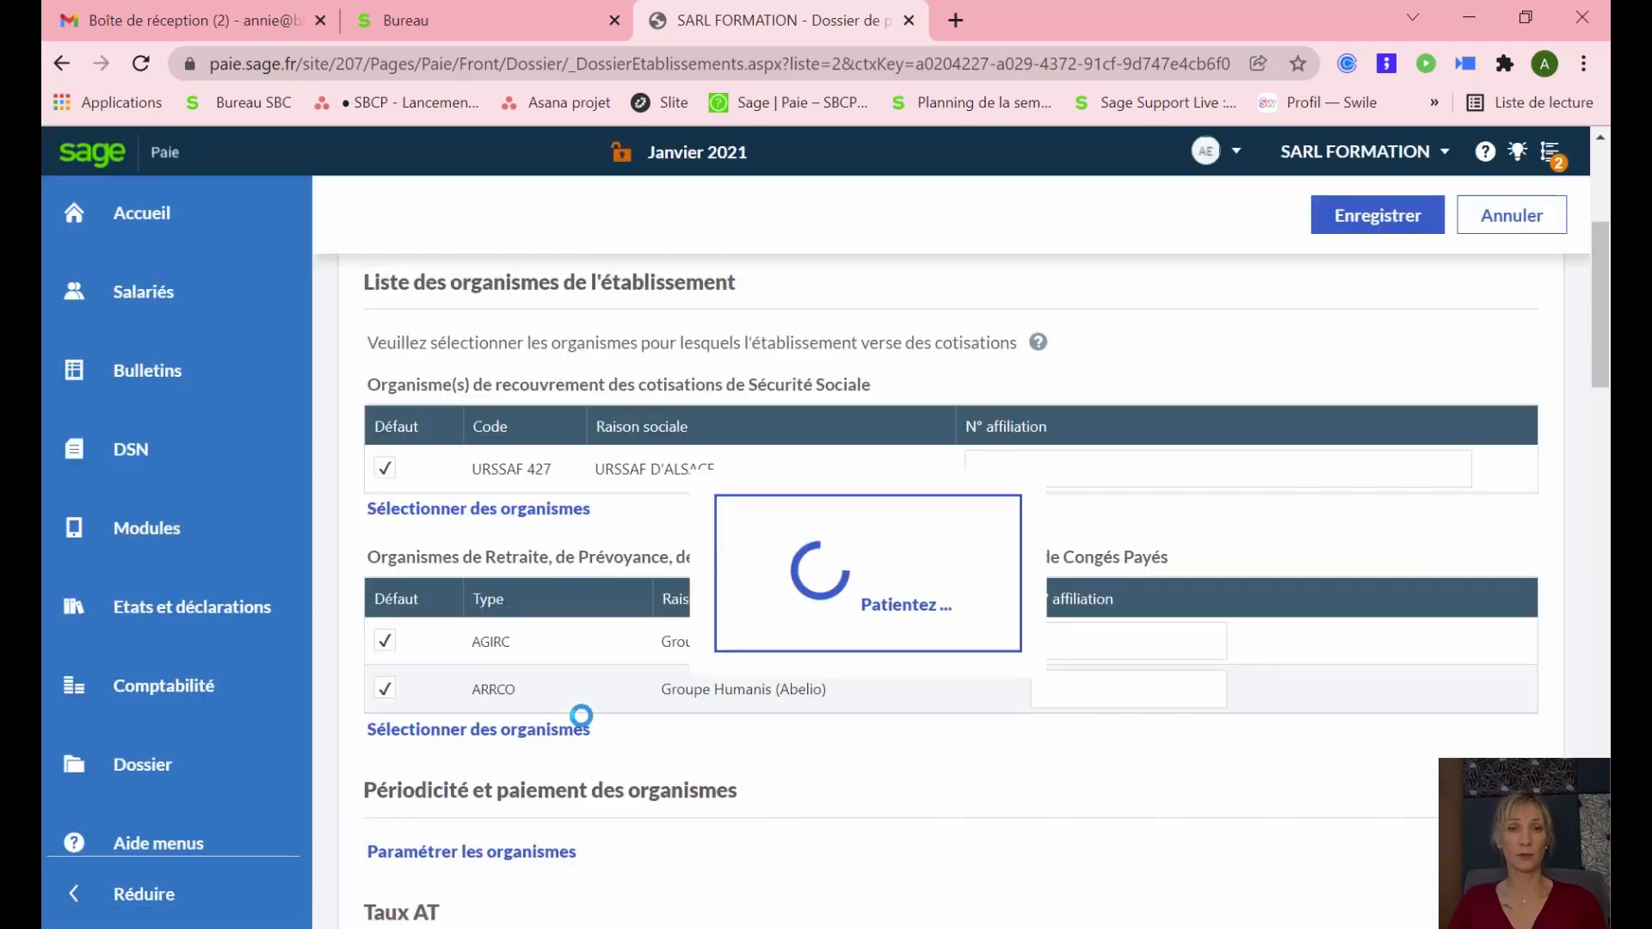
pyautogui.click(496, 780)
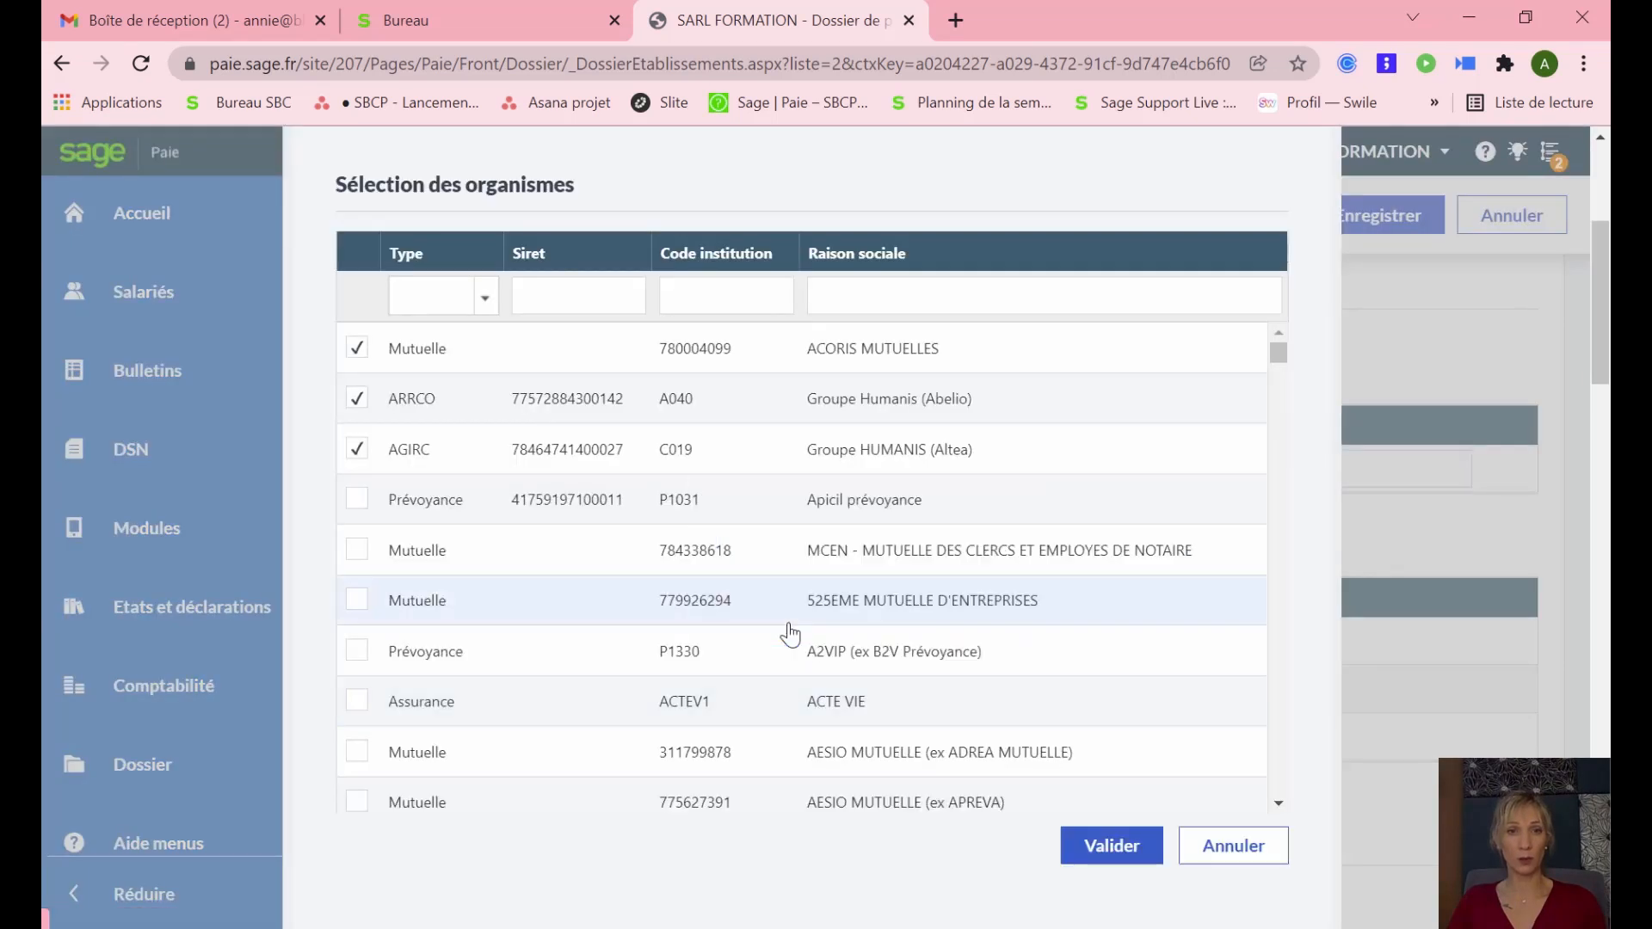
pyautogui.click(358, 501)
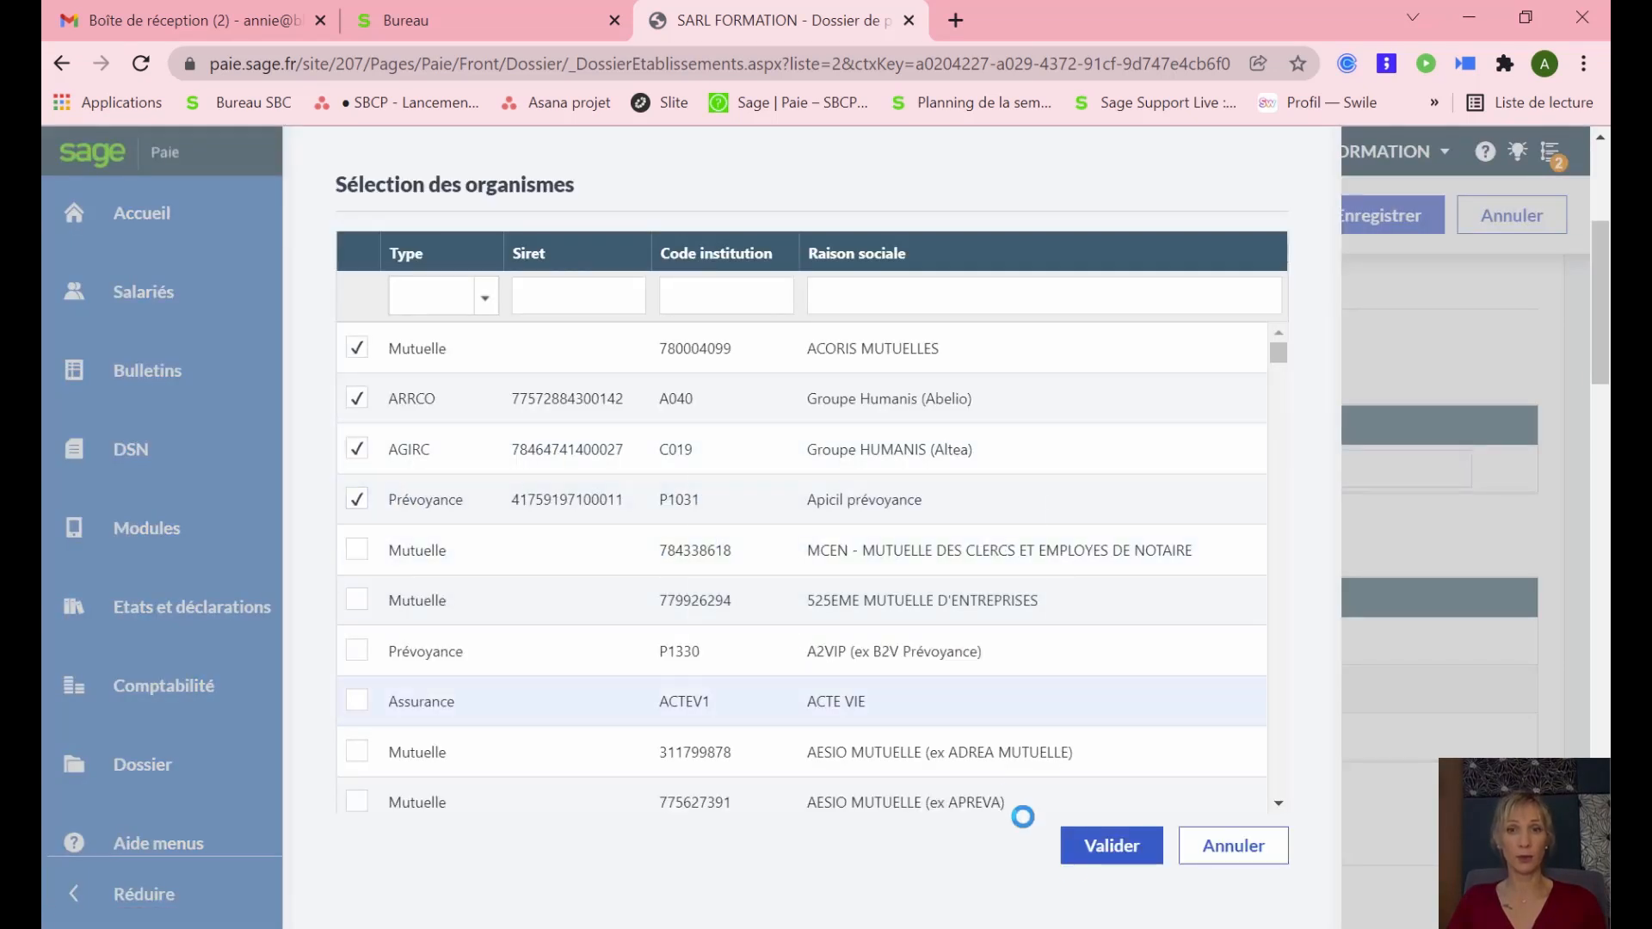
pyautogui.click(1113, 856)
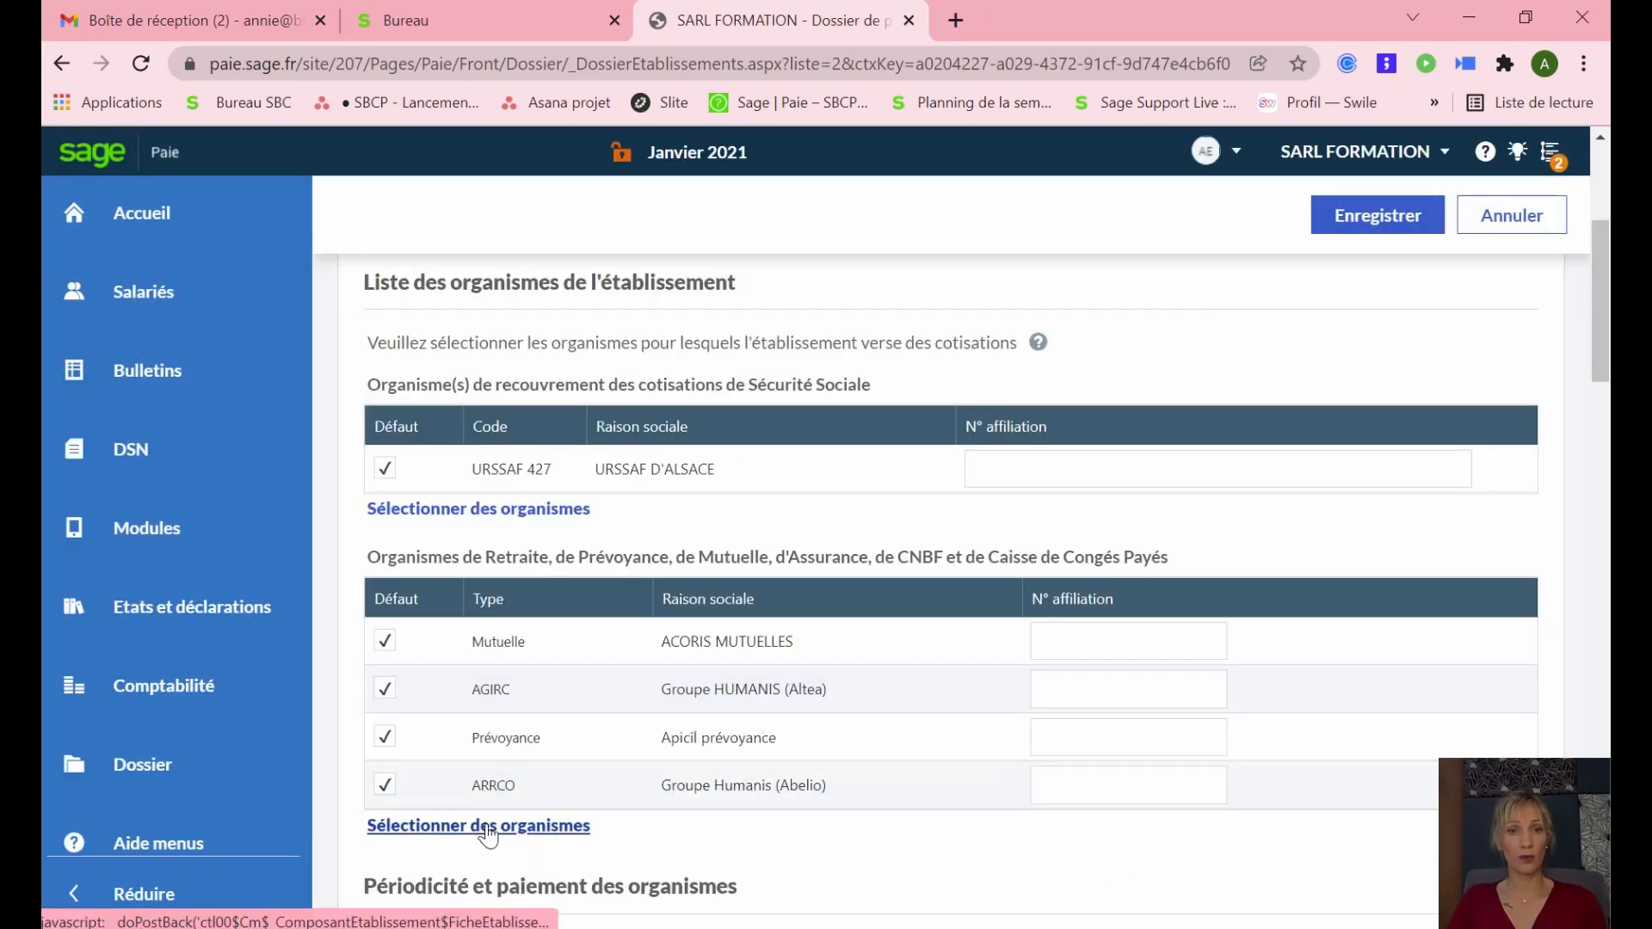
# Step: Filter the organisms by type DGFIP and add the DGFIP organism to the establishment
pyautogui.click(487, 828)
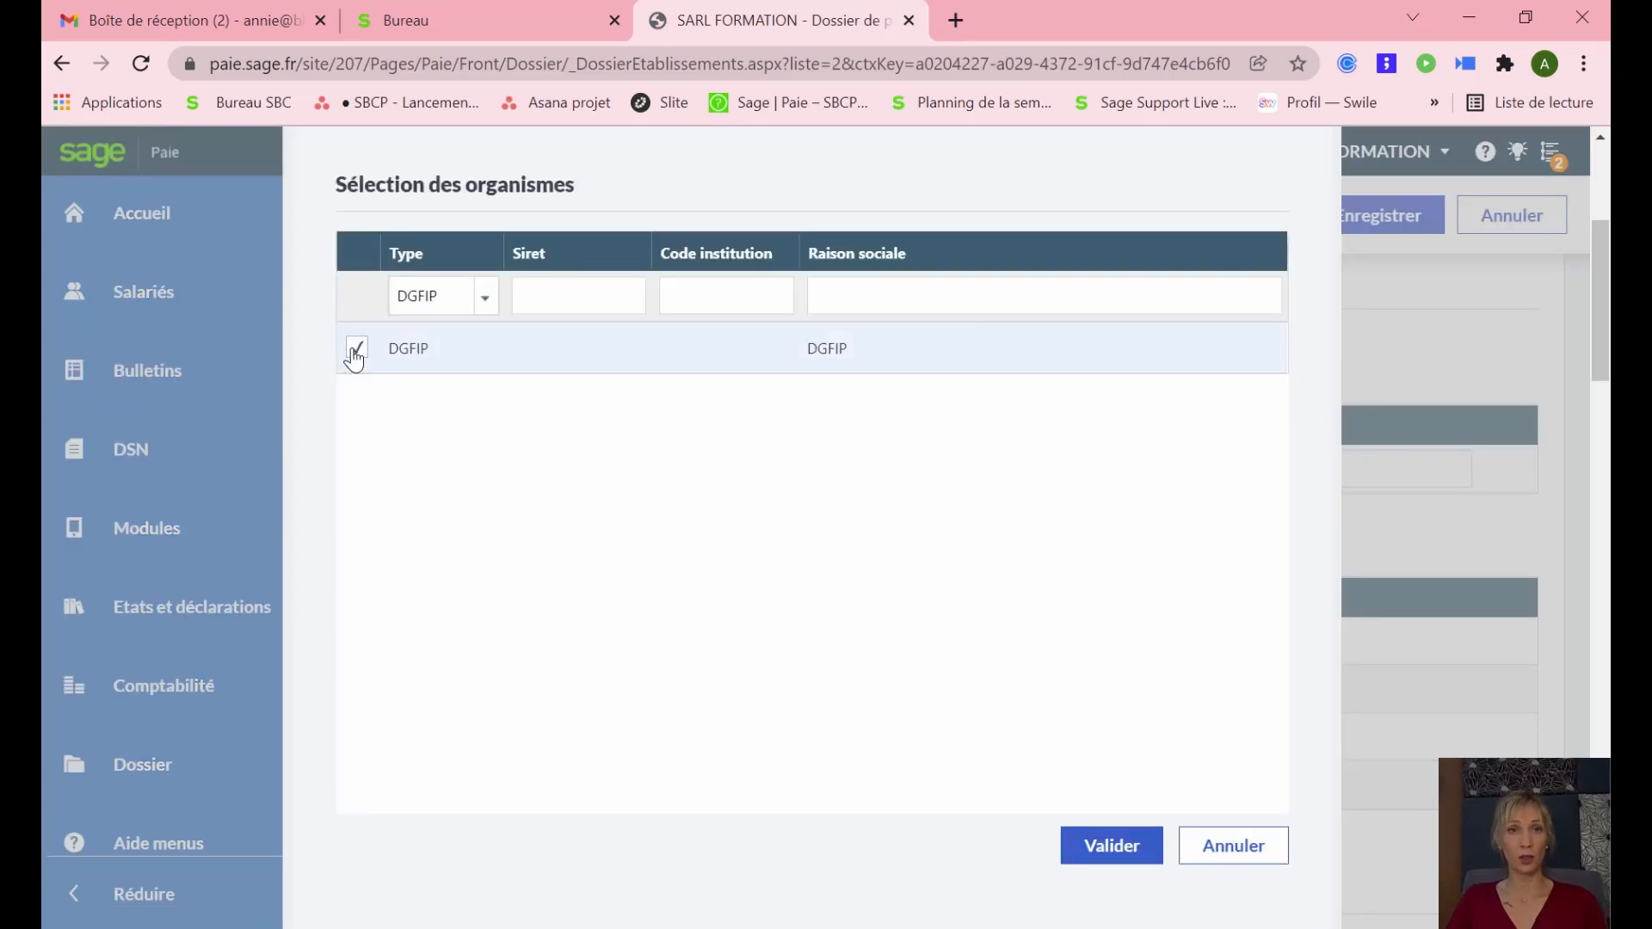
pyautogui.click(1112, 846)
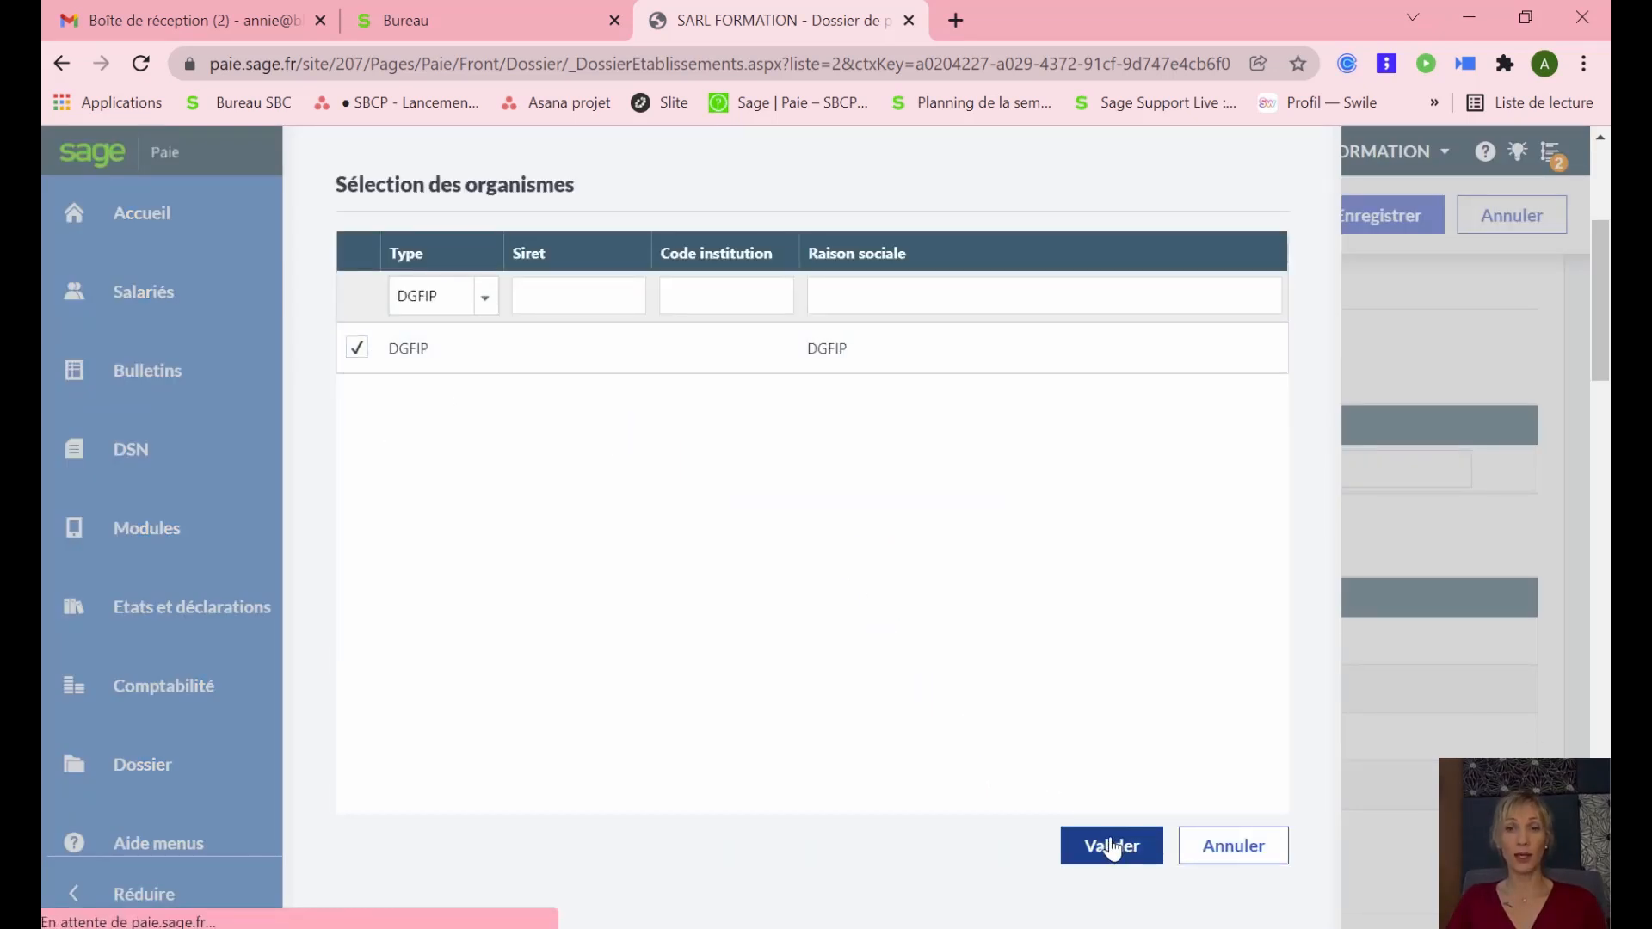
pyautogui.scroll(-2, 828, 513)
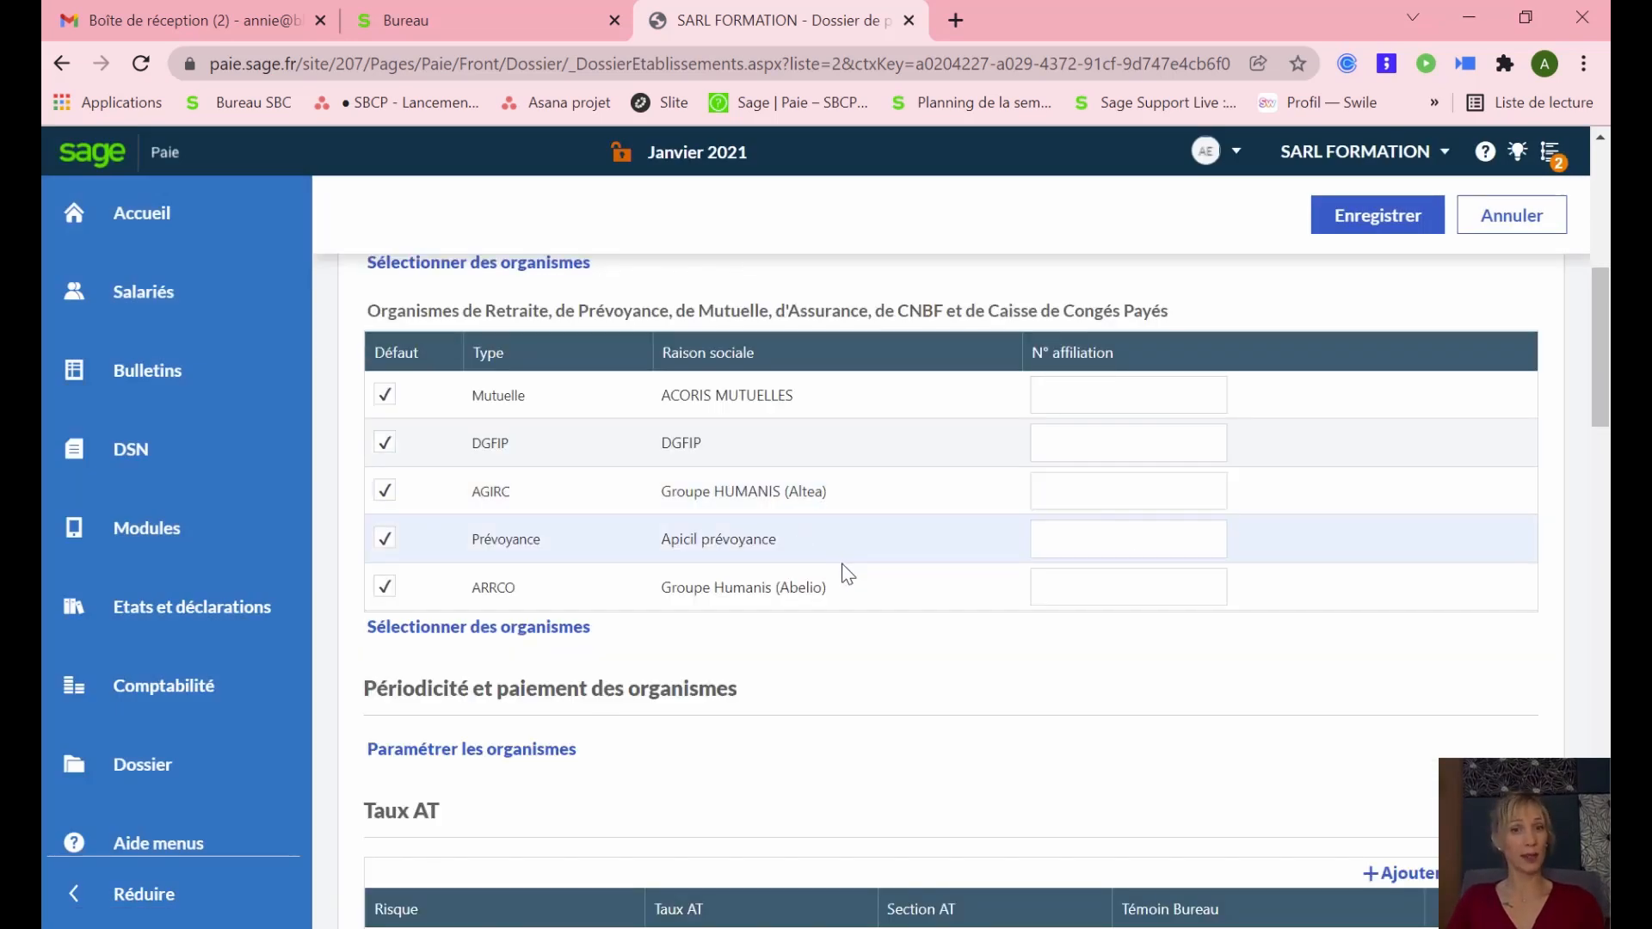
# Step: In the organisms' periodicity and payment settings, set the periodicity to Trimestrielle for Apicil prévoyance and Mensuelle for ACORIS MUTUELLES, DGFIP and URSSAF D'ALSACE
pyautogui.scroll(-1, 852, 745)
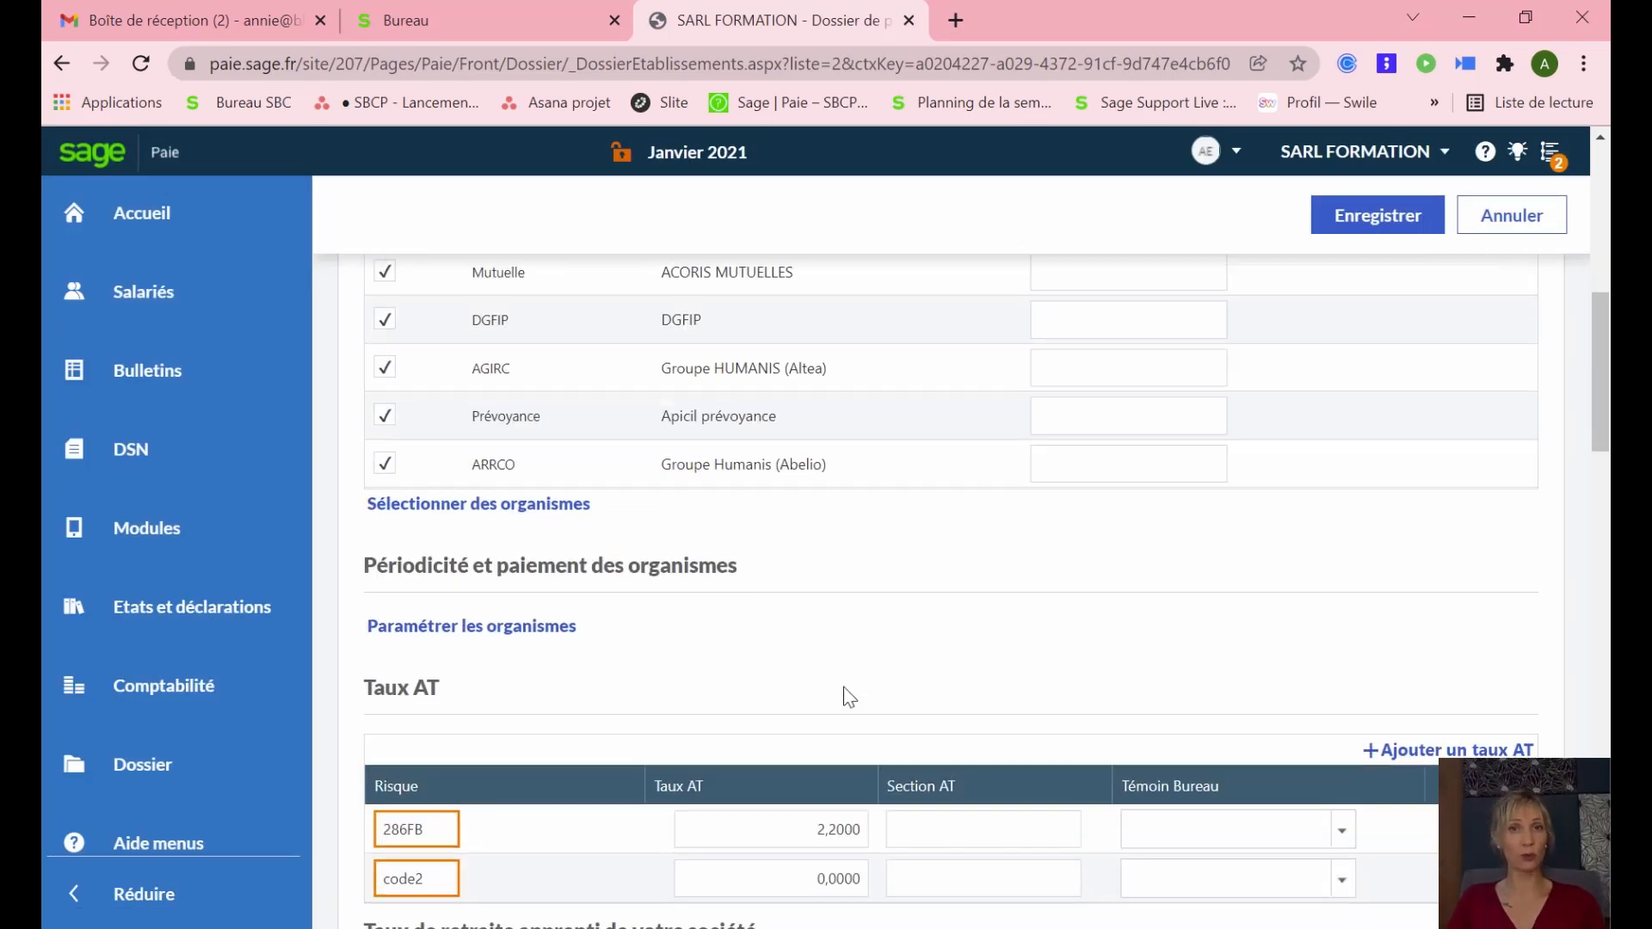
pyautogui.click(489, 633)
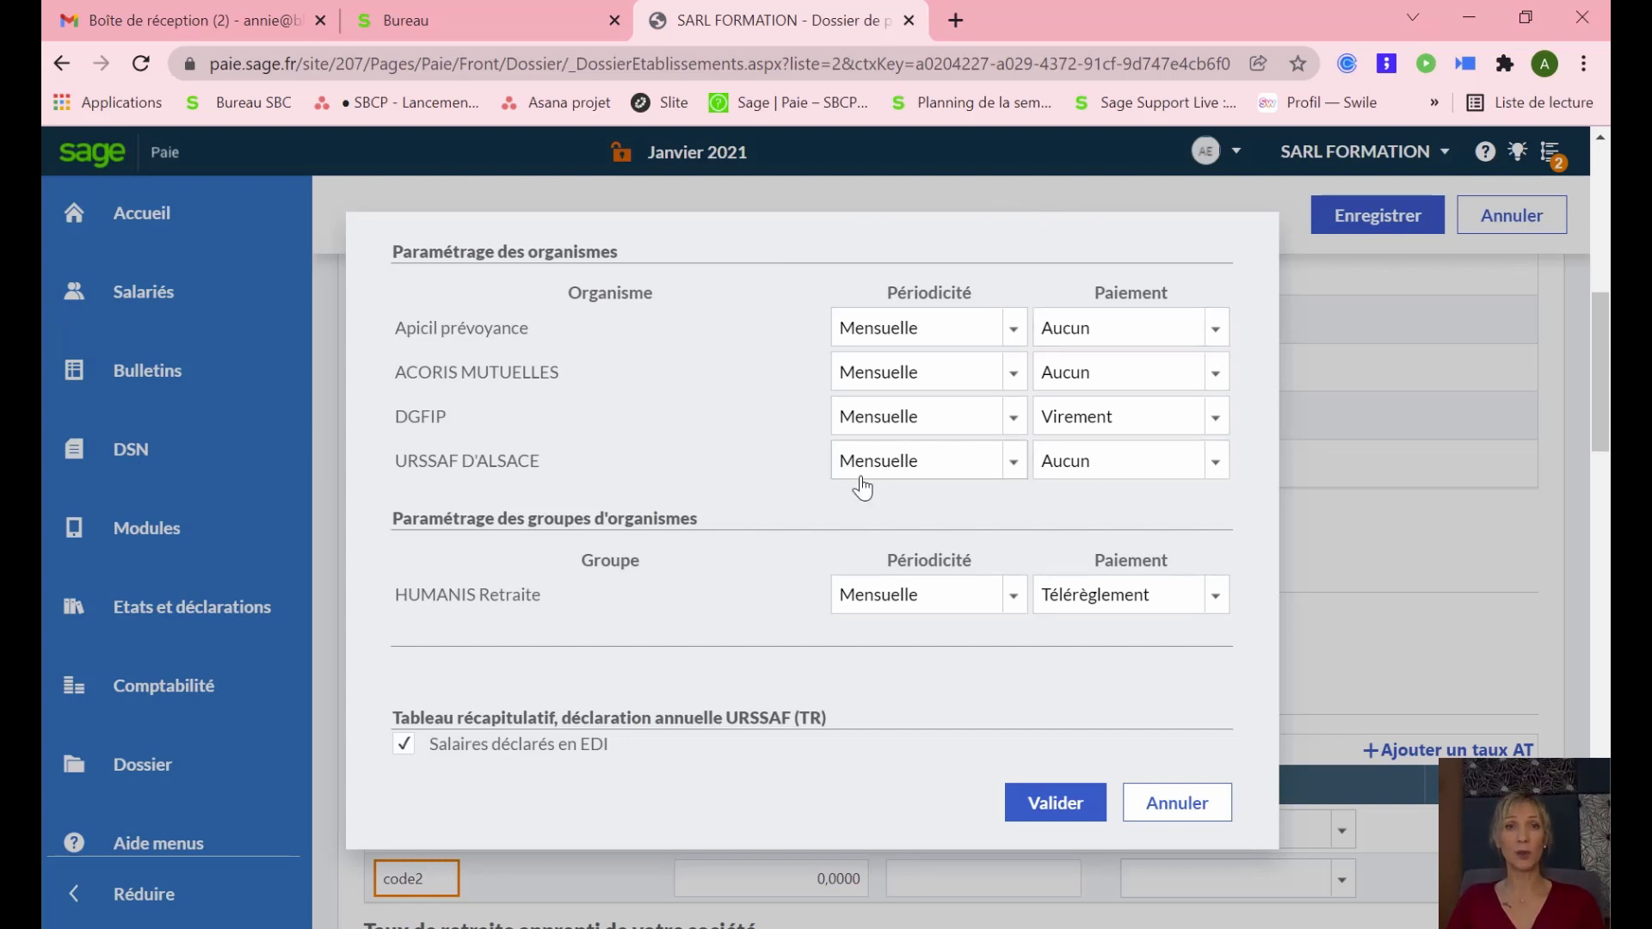
pyautogui.click(1014, 333)
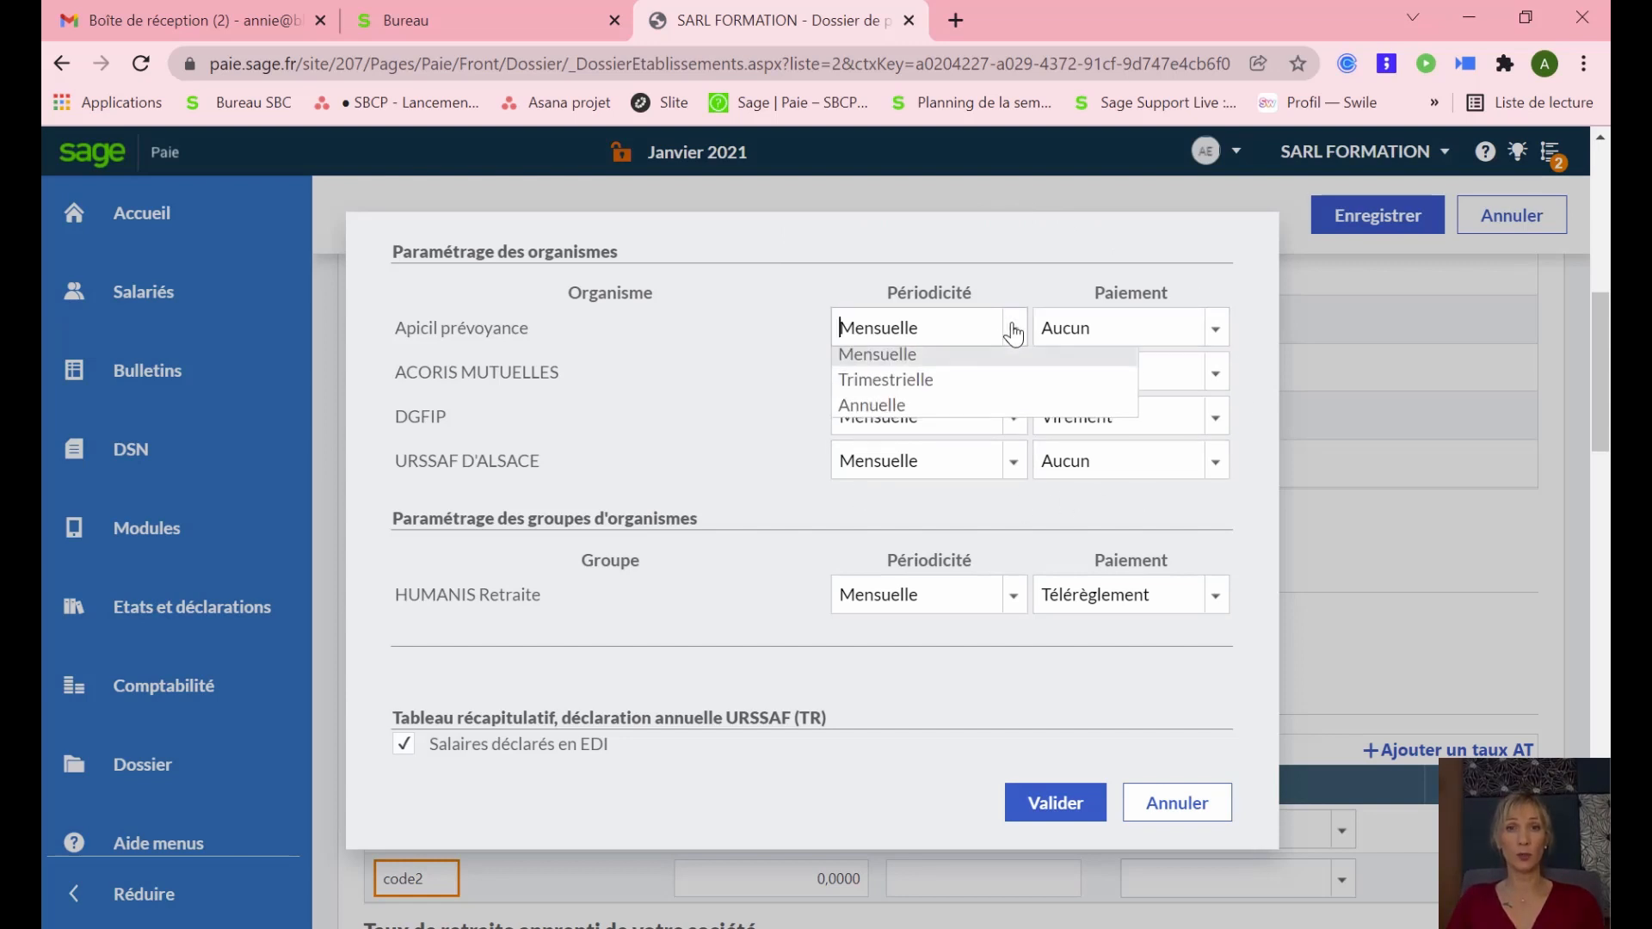
pyautogui.click(939, 389)
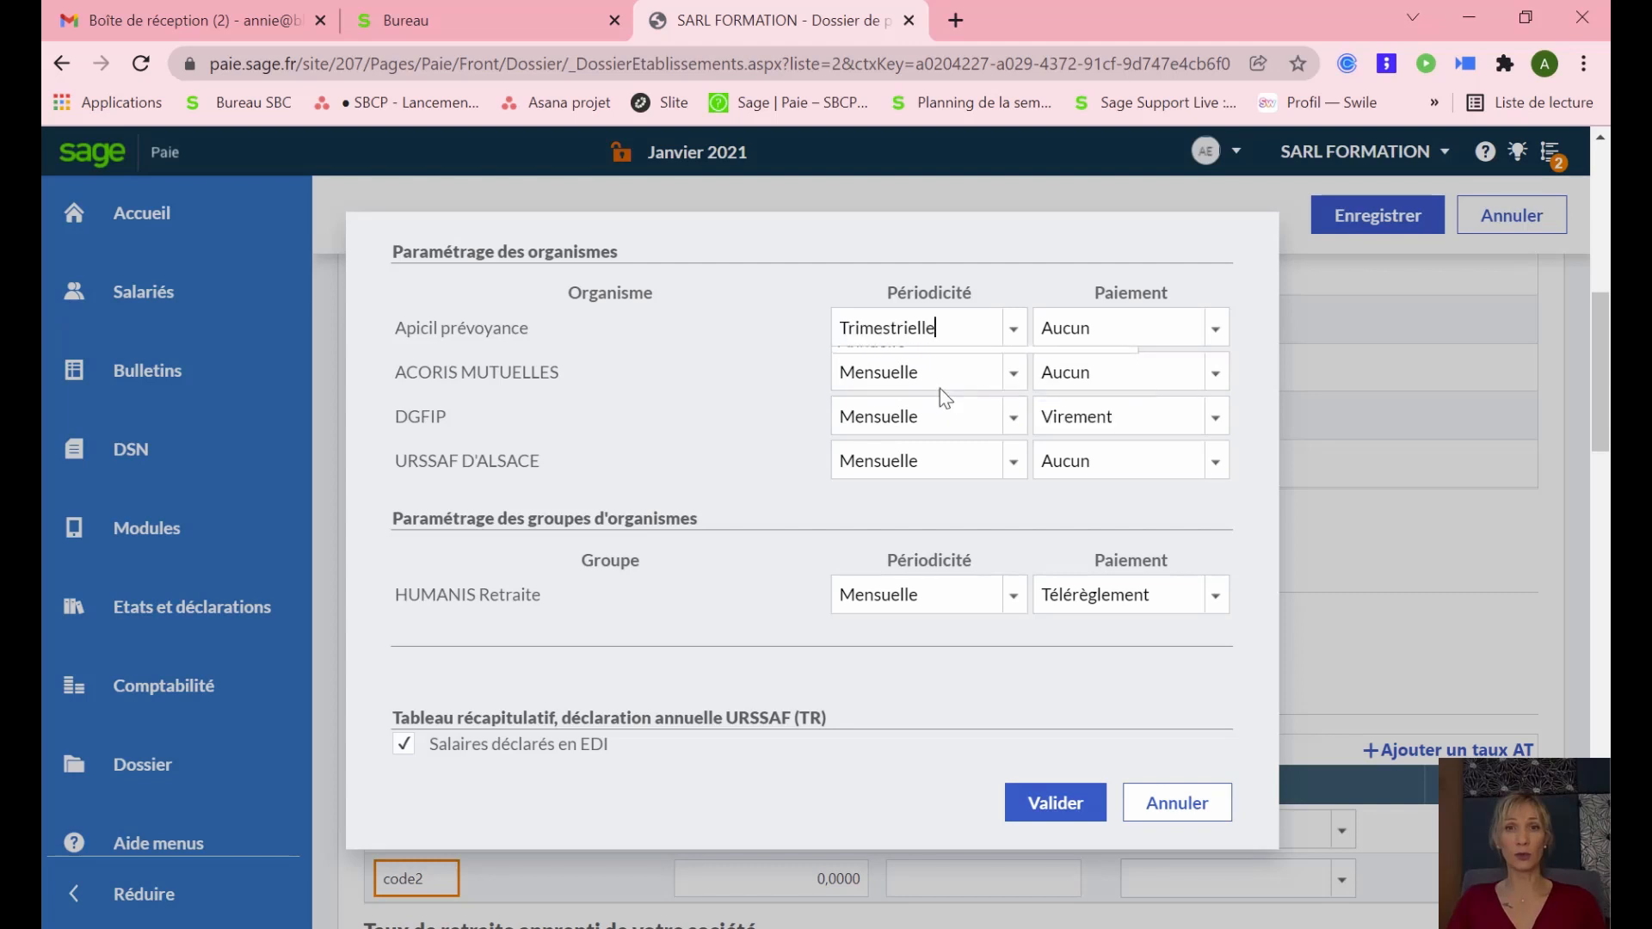
pyautogui.click(996, 375)
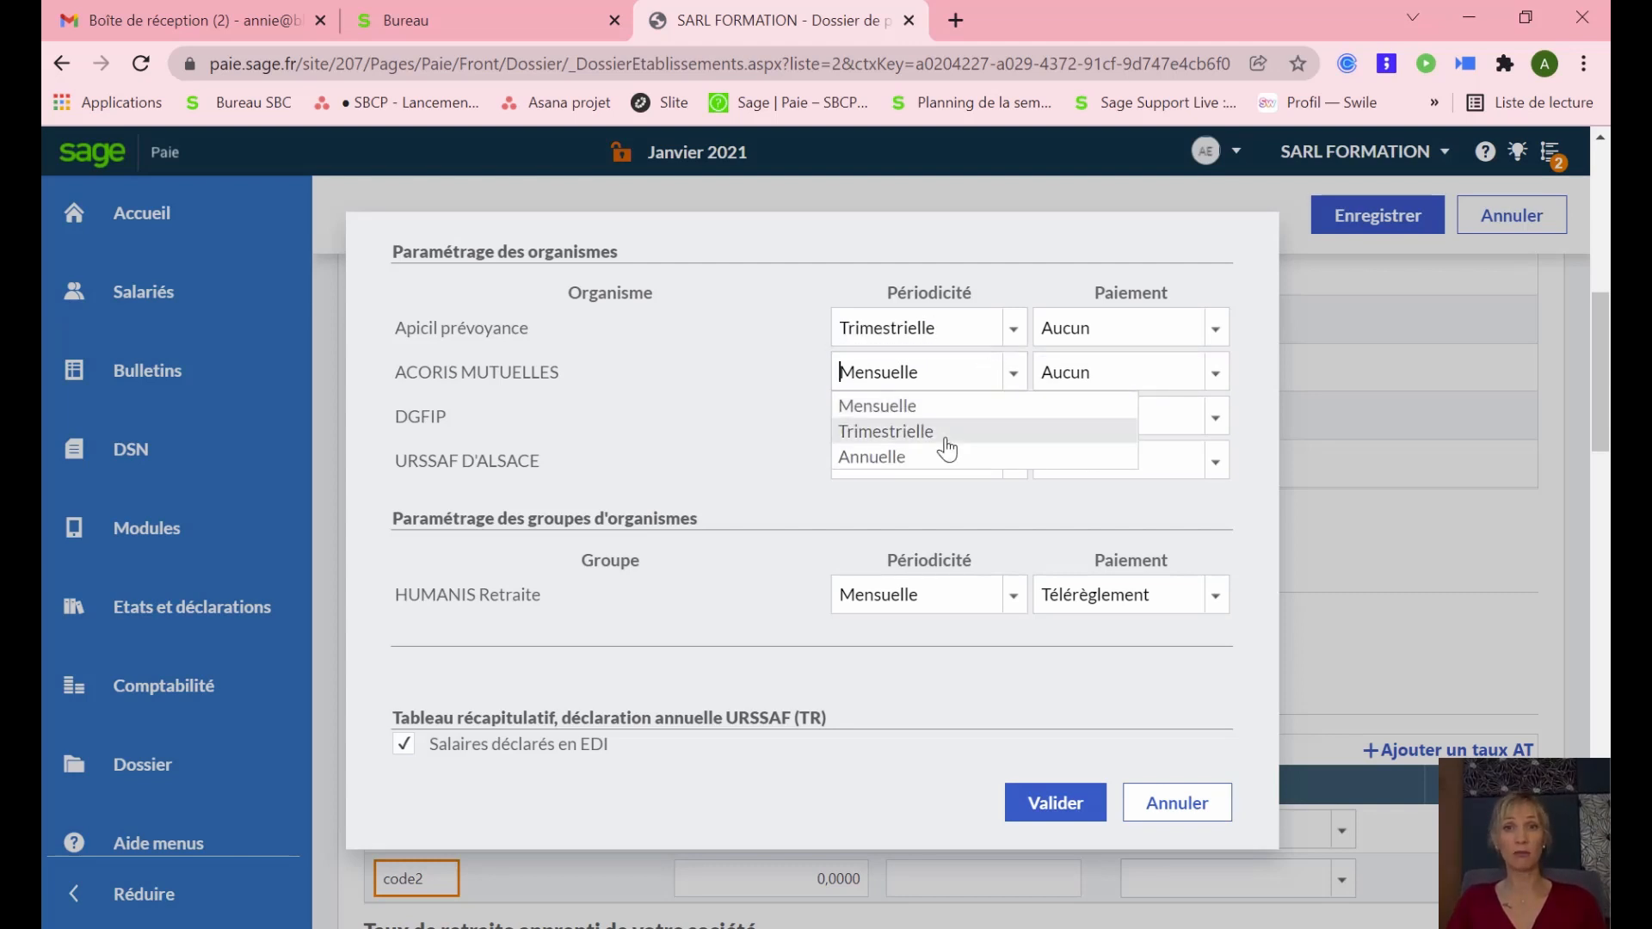
pyautogui.click(947, 408)
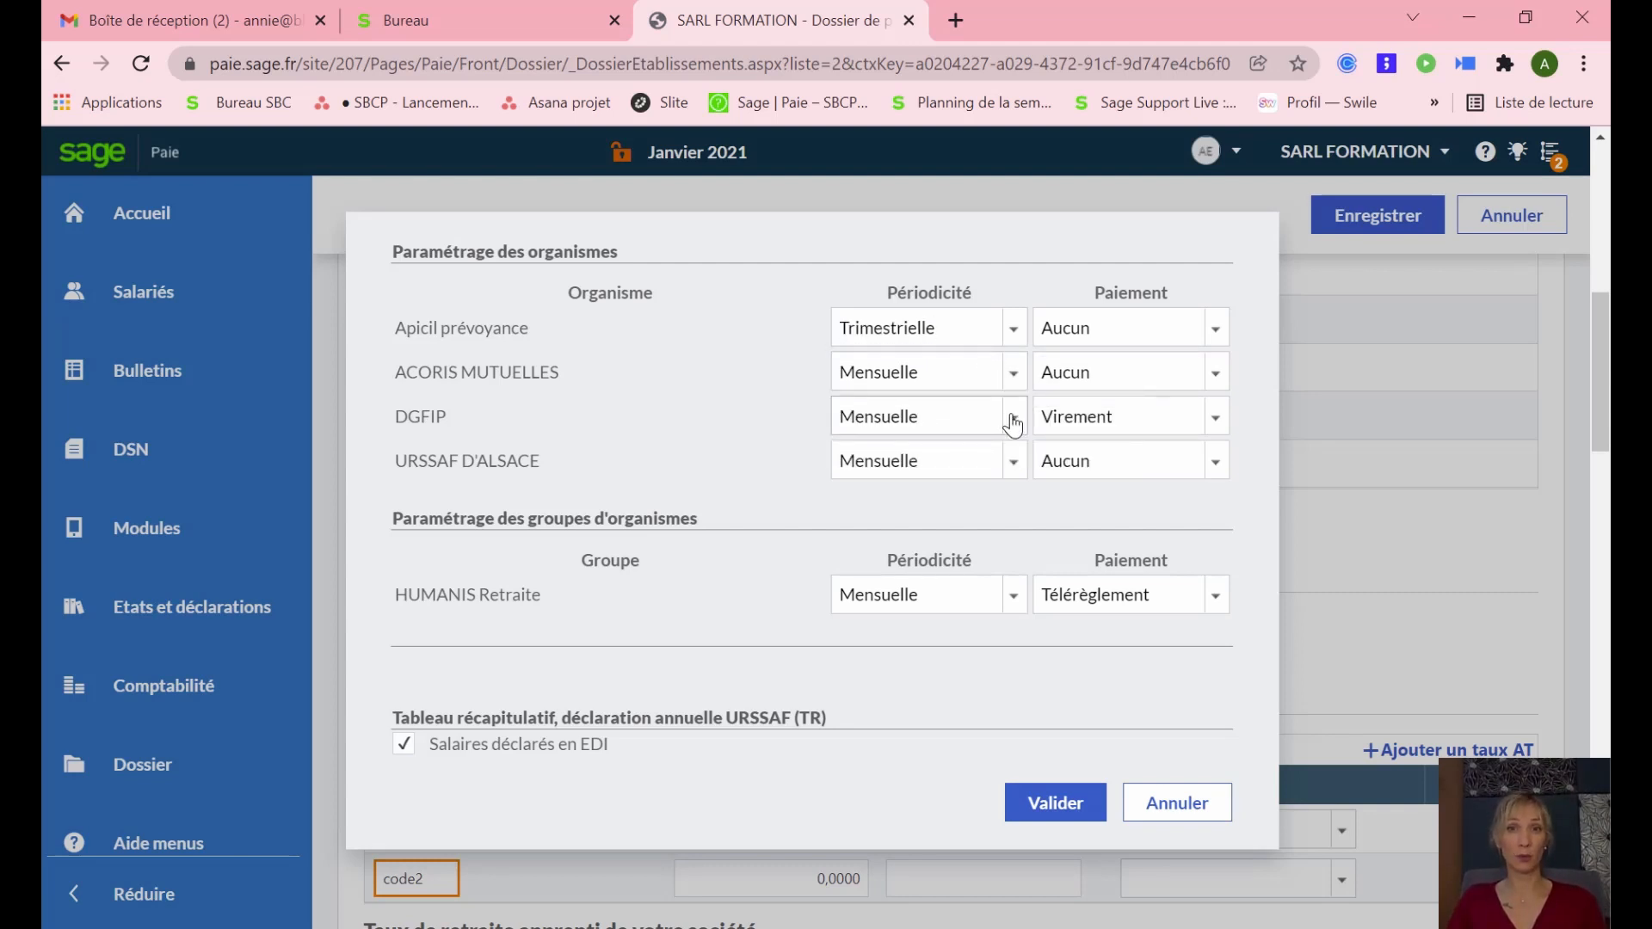
pyautogui.click(1014, 419)
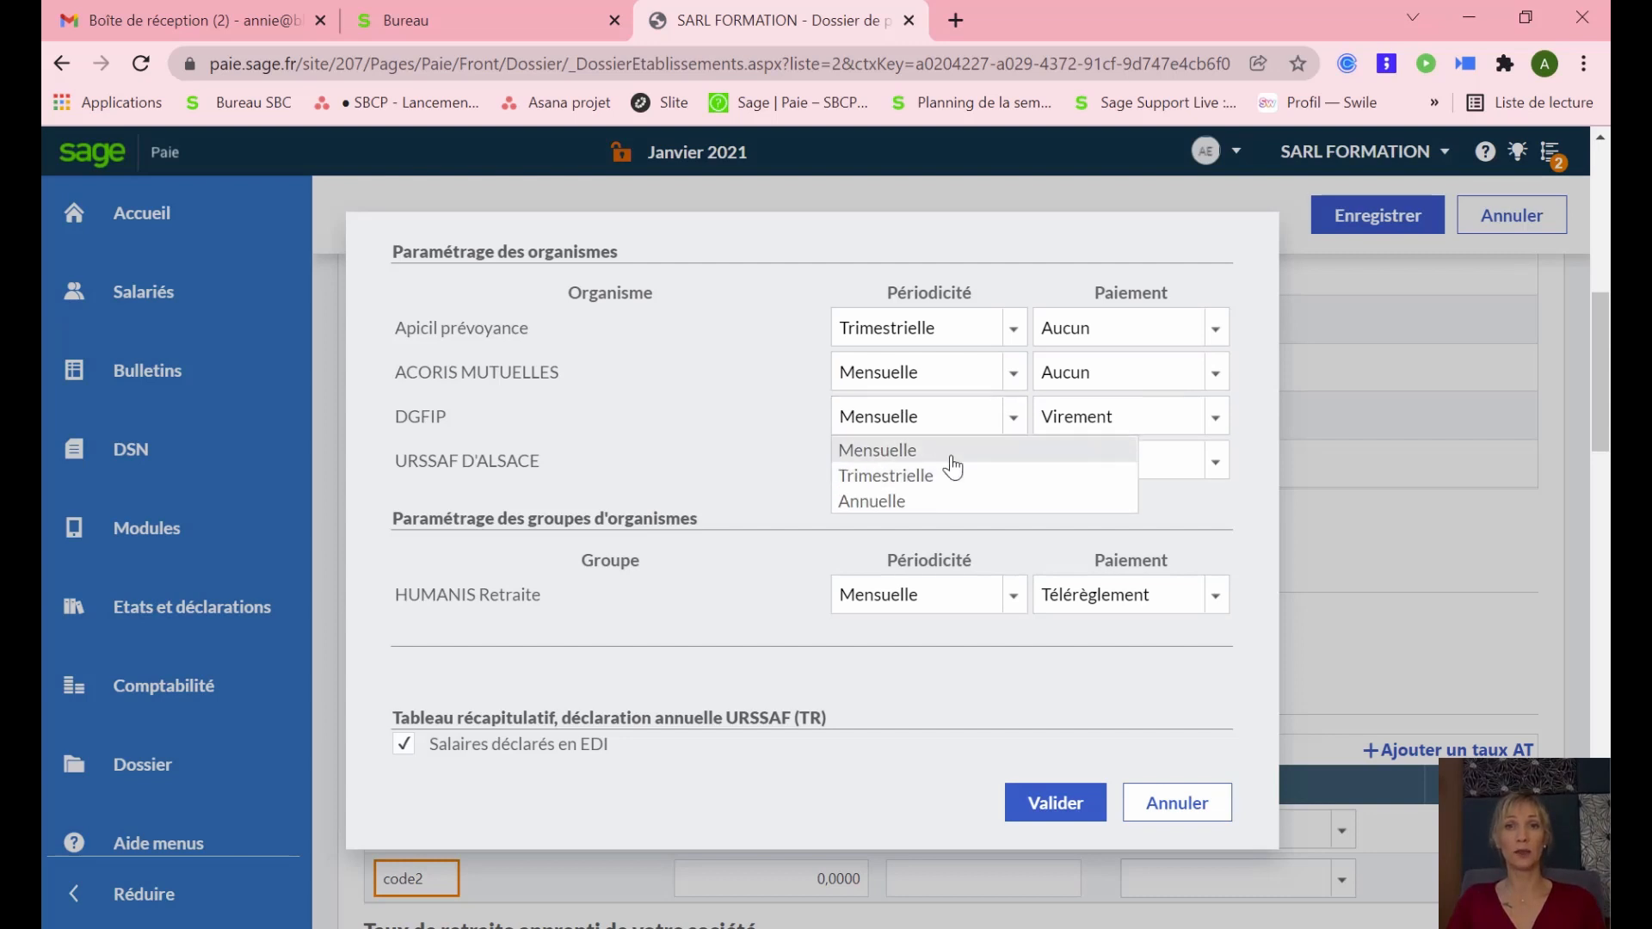
pyautogui.click(964, 460)
pyautogui.click(1021, 463)
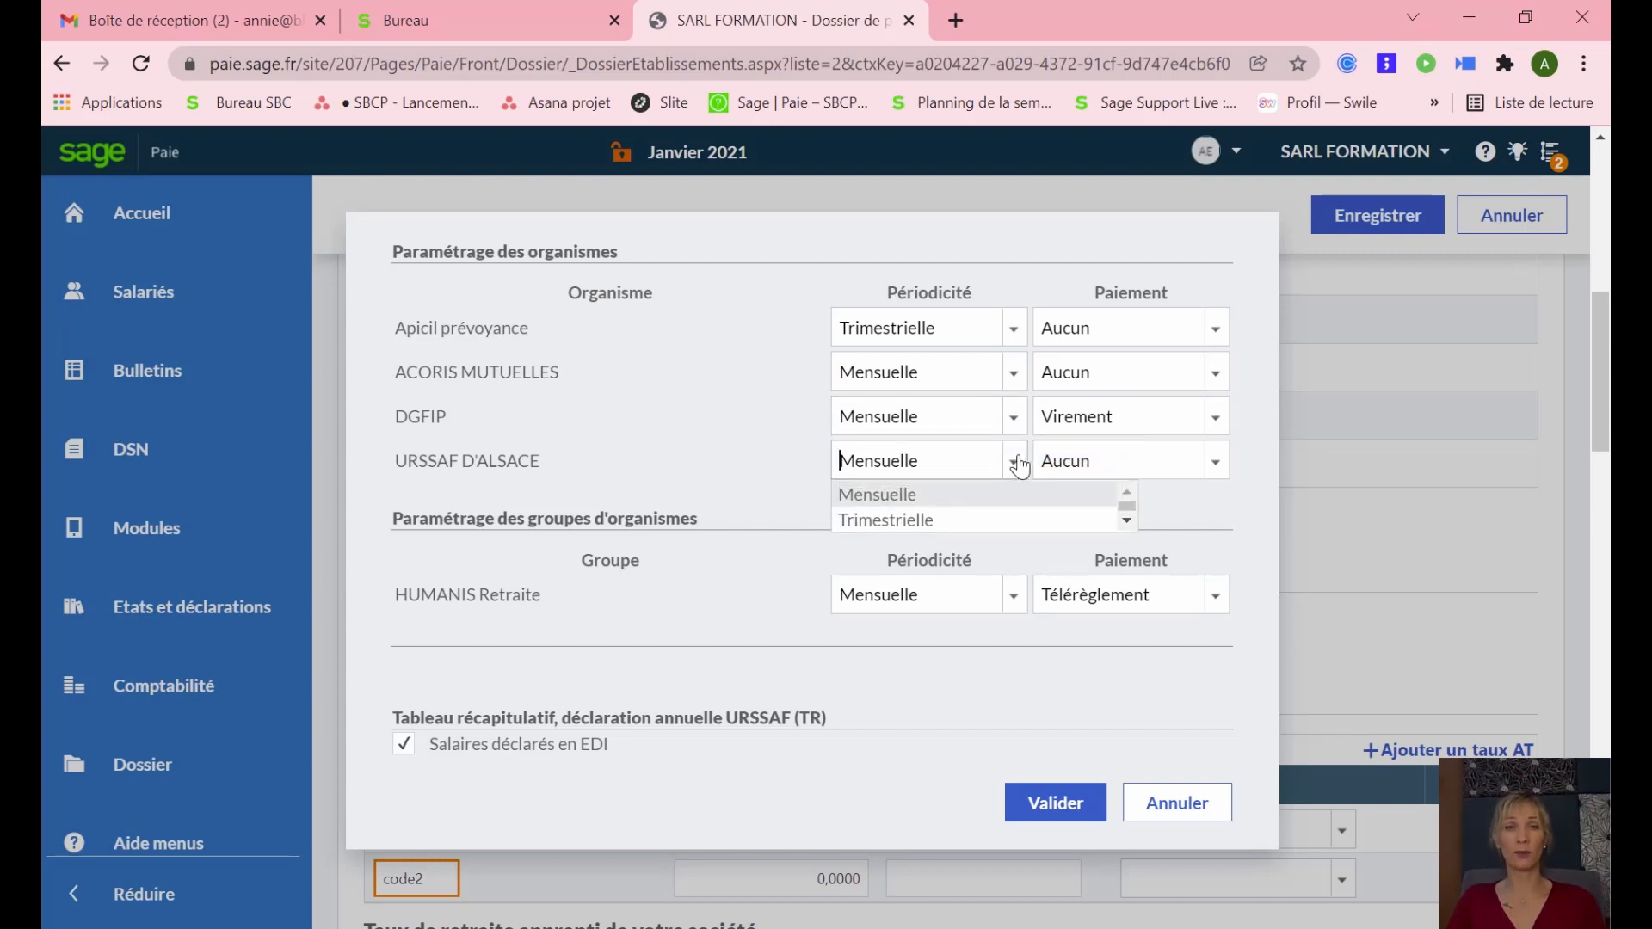
pyautogui.click(935, 507)
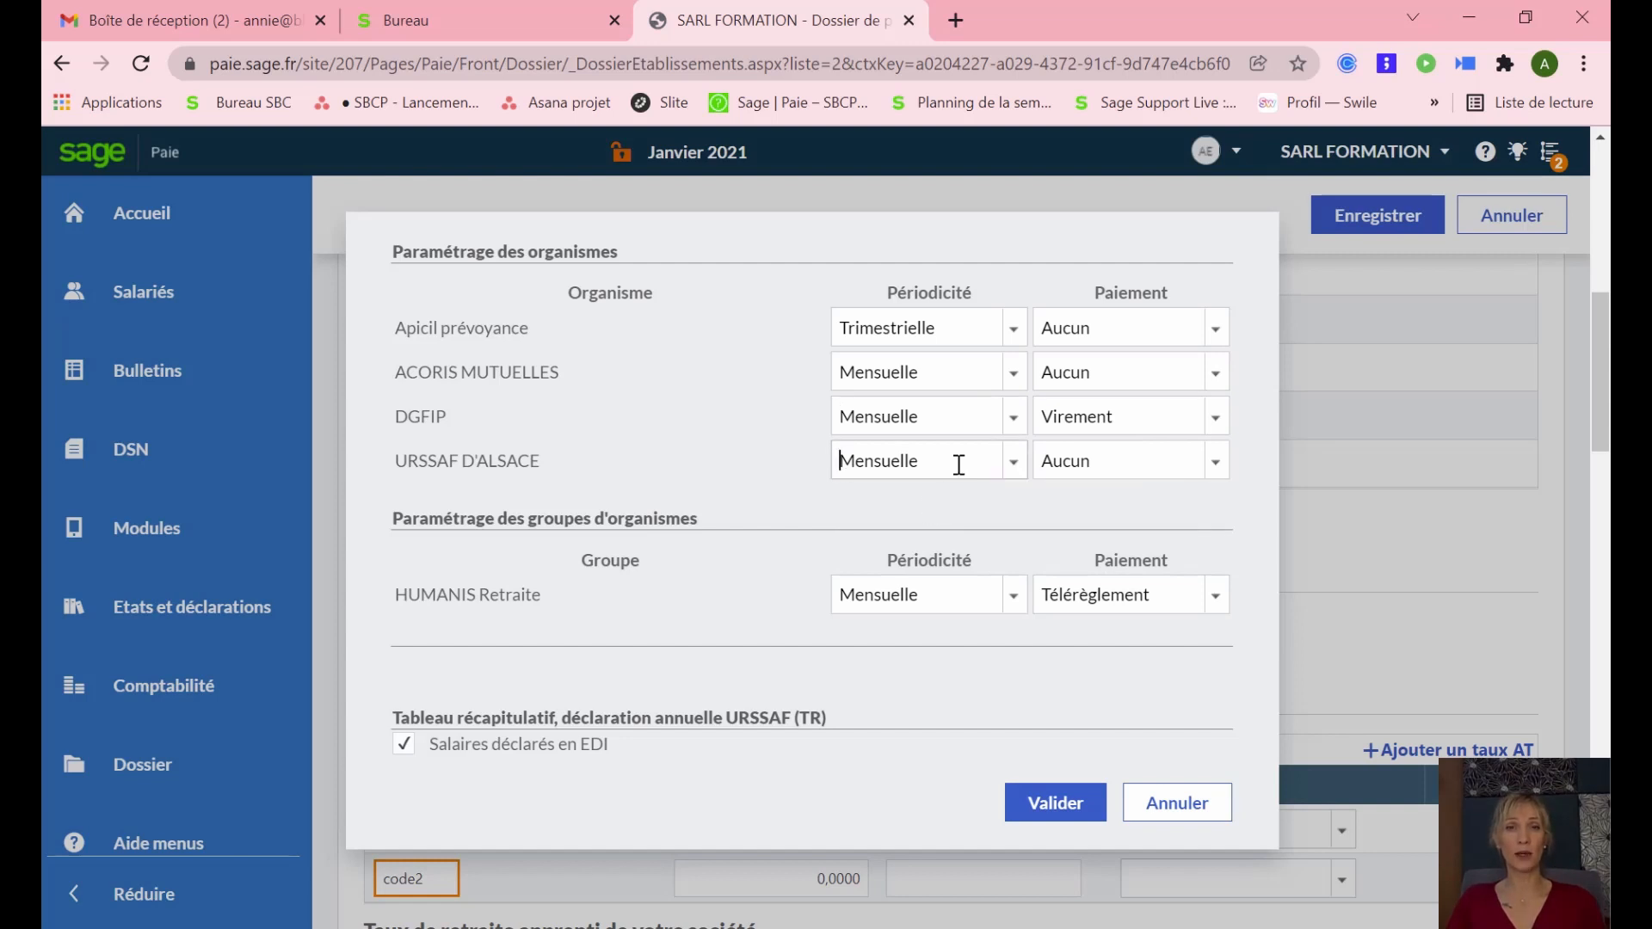
# Step: Set the payment method to Télérèglement for Apicil prévoyance, ACORIS MUTUELLES, DGFIP and URSSAF D'ALSACE, and validate the organism settings
pyautogui.click(1215, 330)
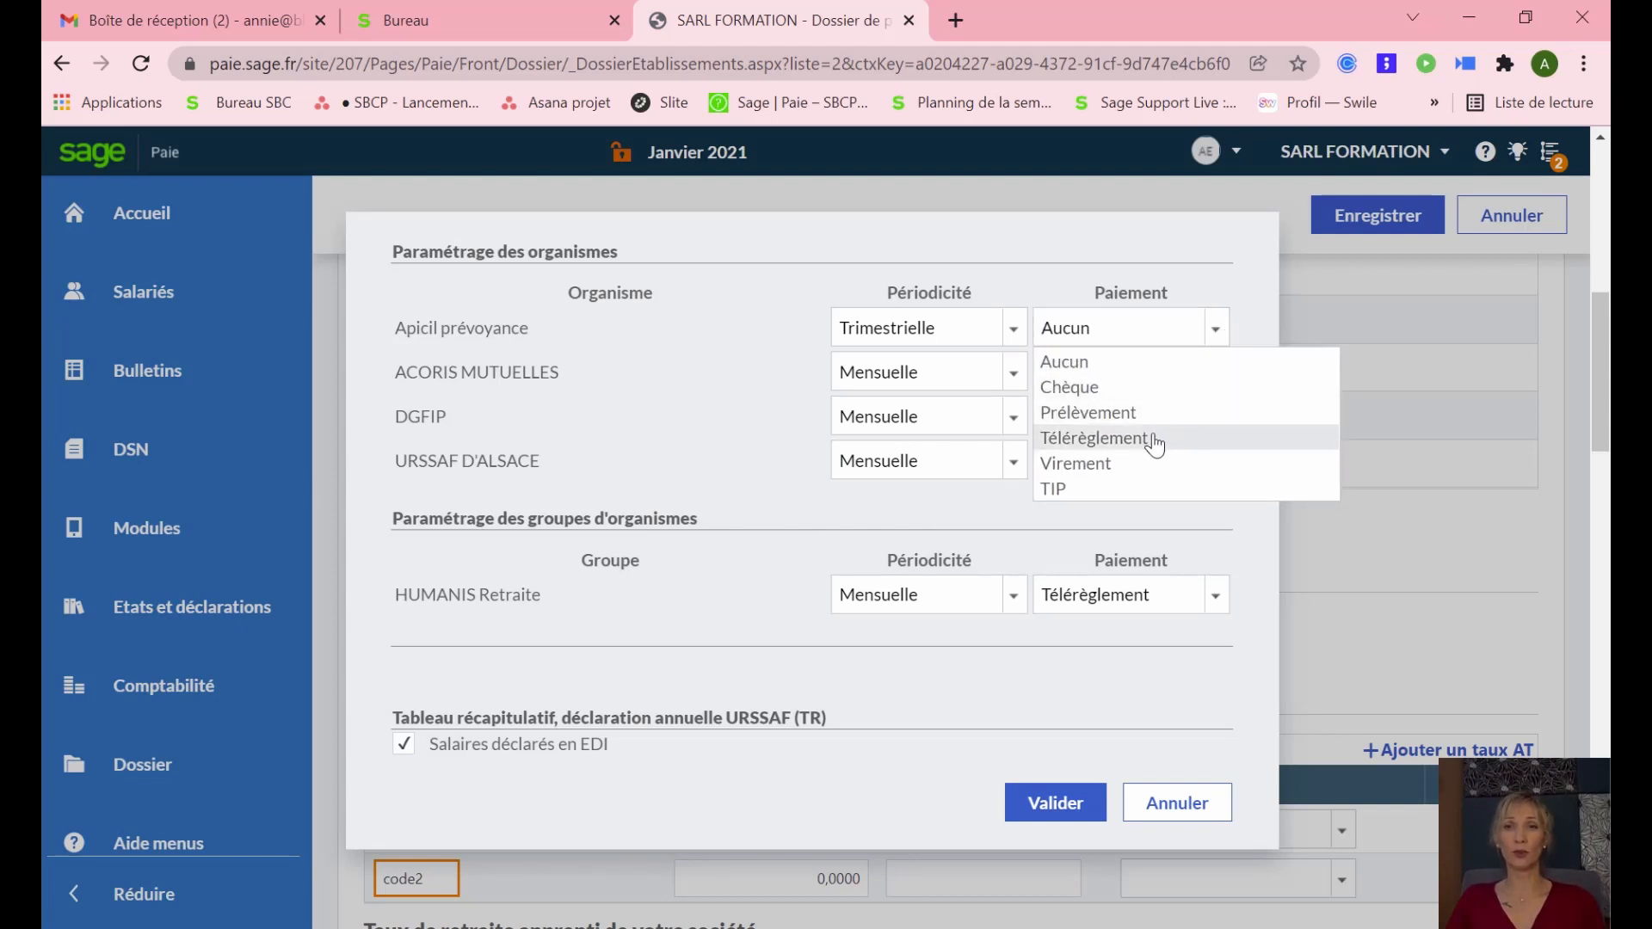
pyautogui.click(1154, 441)
pyautogui.click(1216, 373)
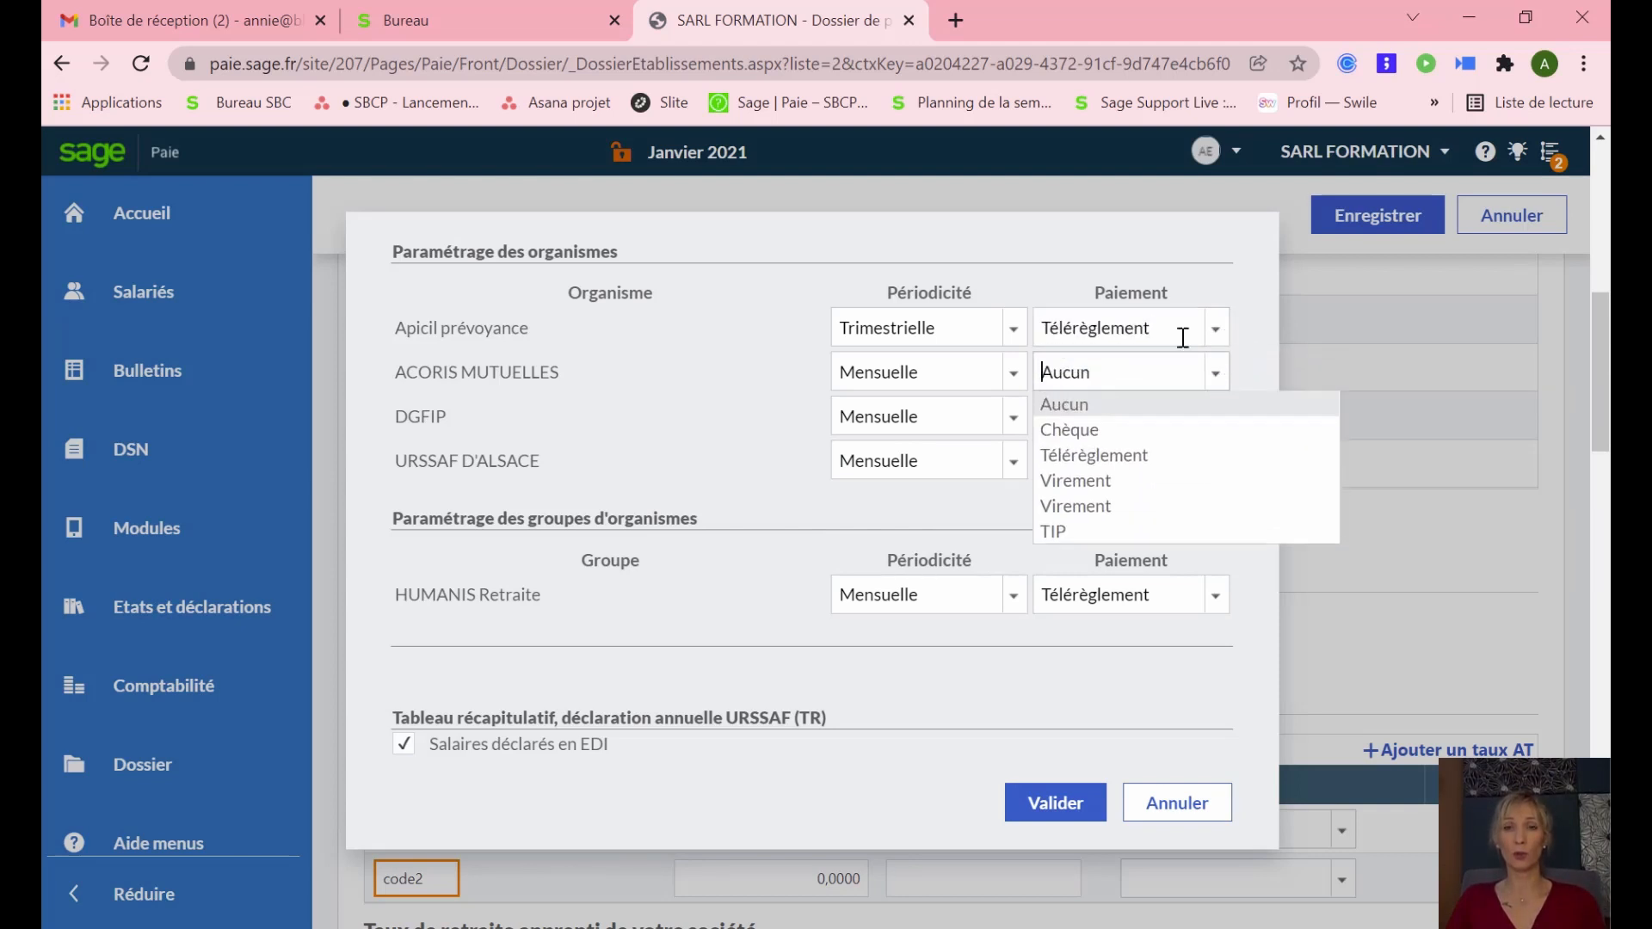
pyautogui.click(1169, 458)
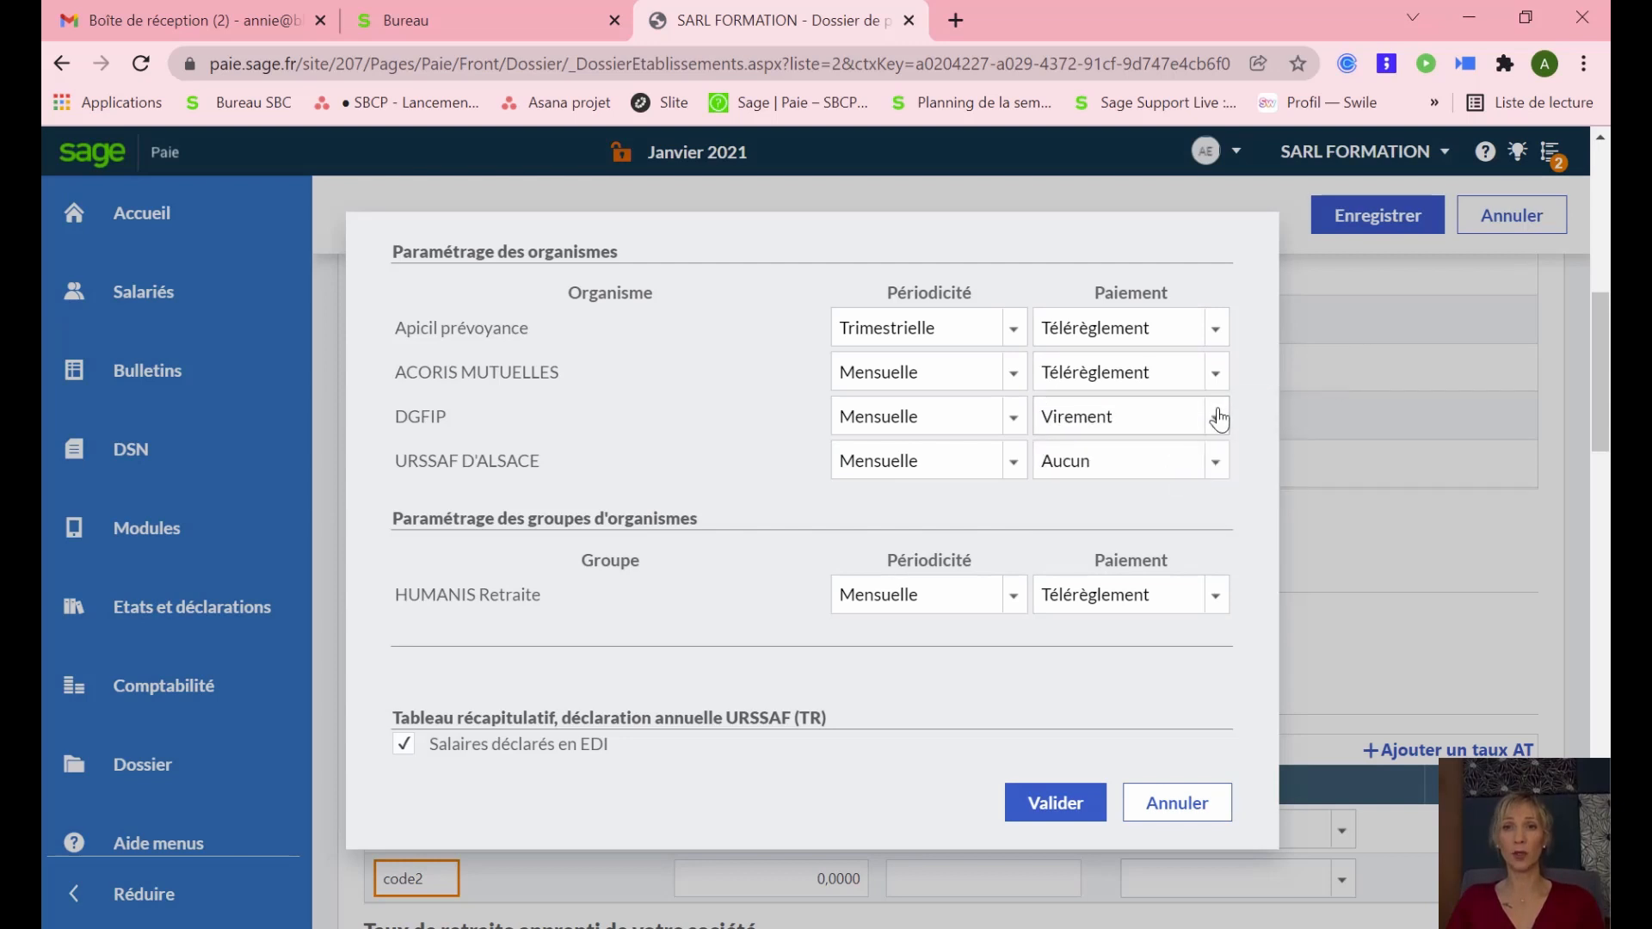
pyautogui.click(1218, 419)
pyautogui.click(1148, 500)
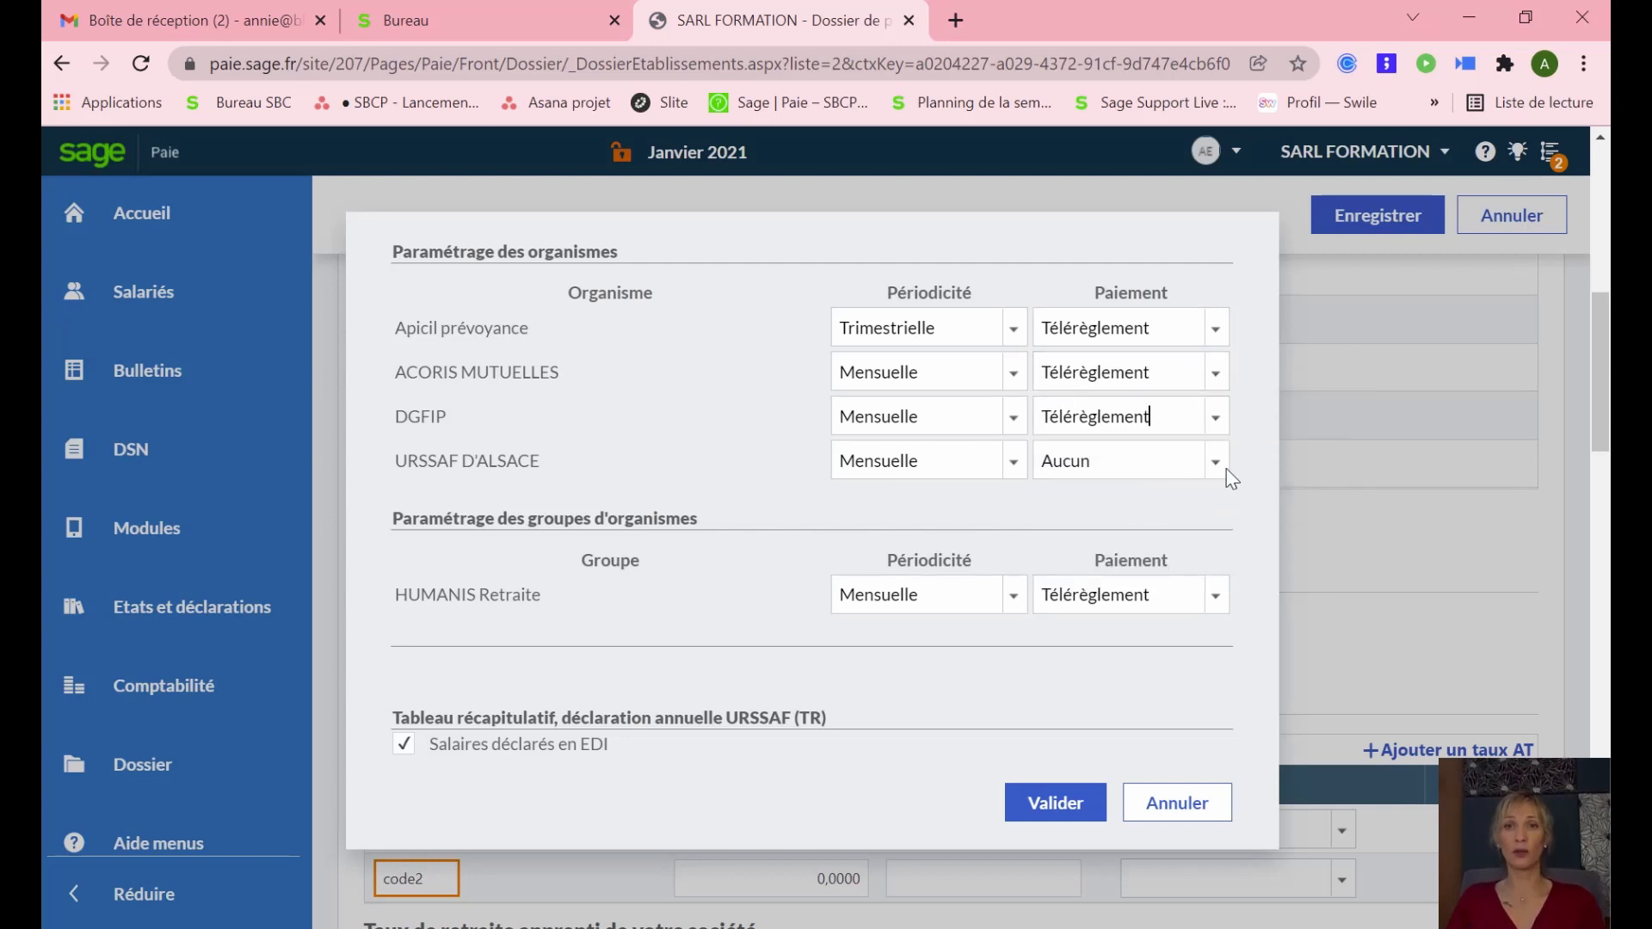
pyautogui.click(1216, 462)
pyautogui.click(1098, 546)
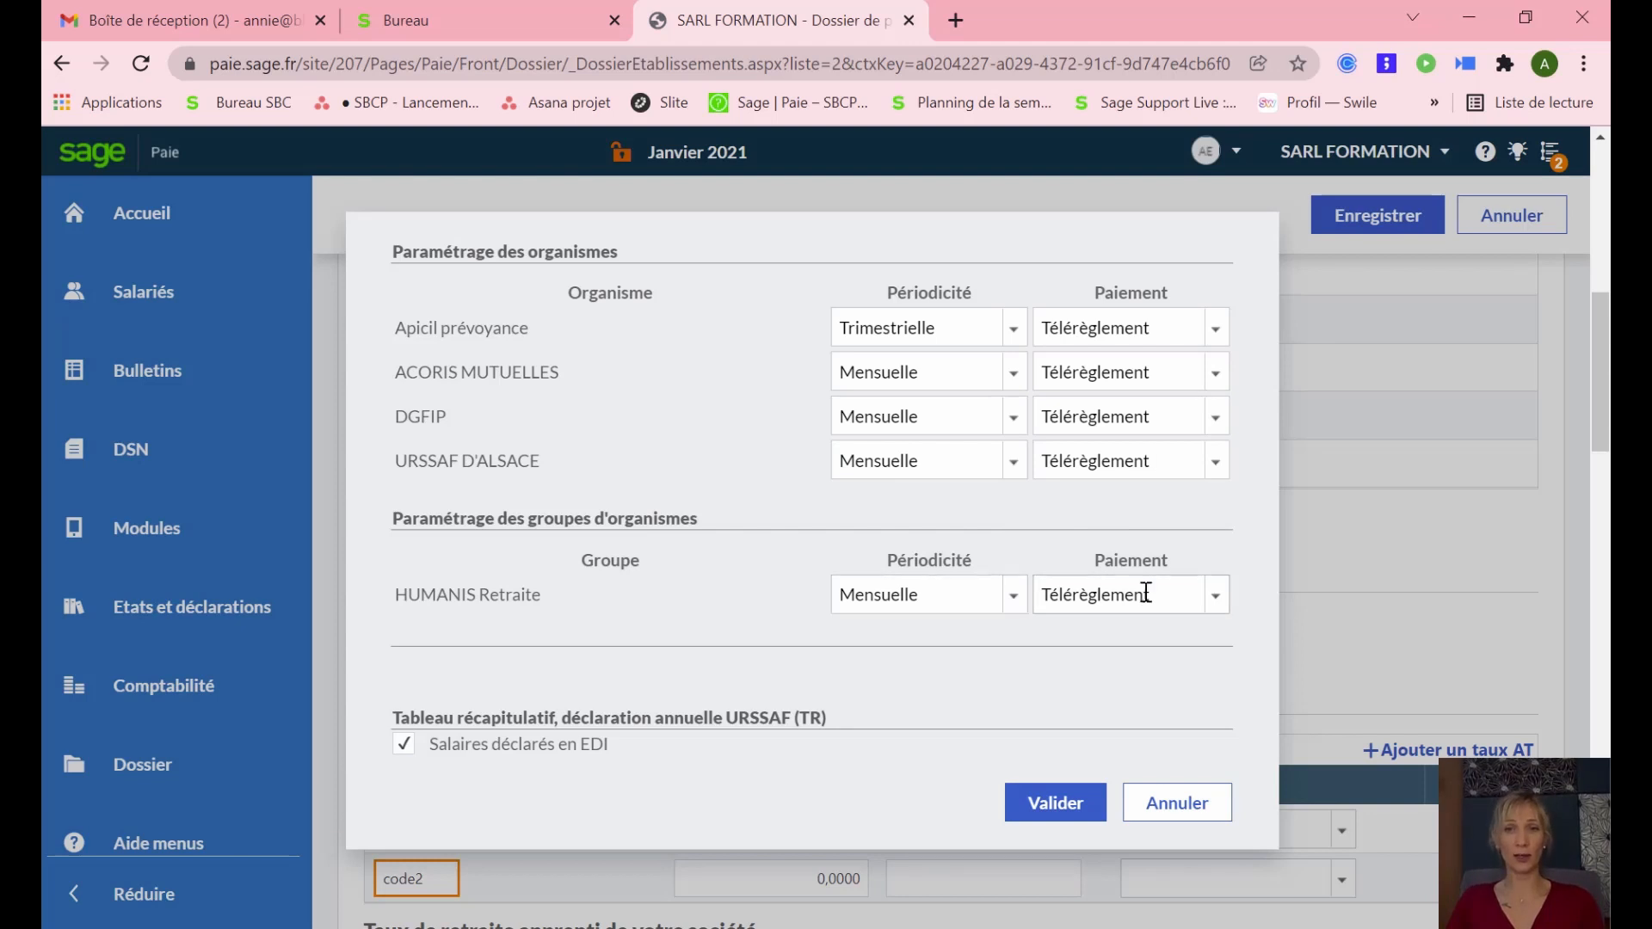
pyautogui.click(1052, 811)
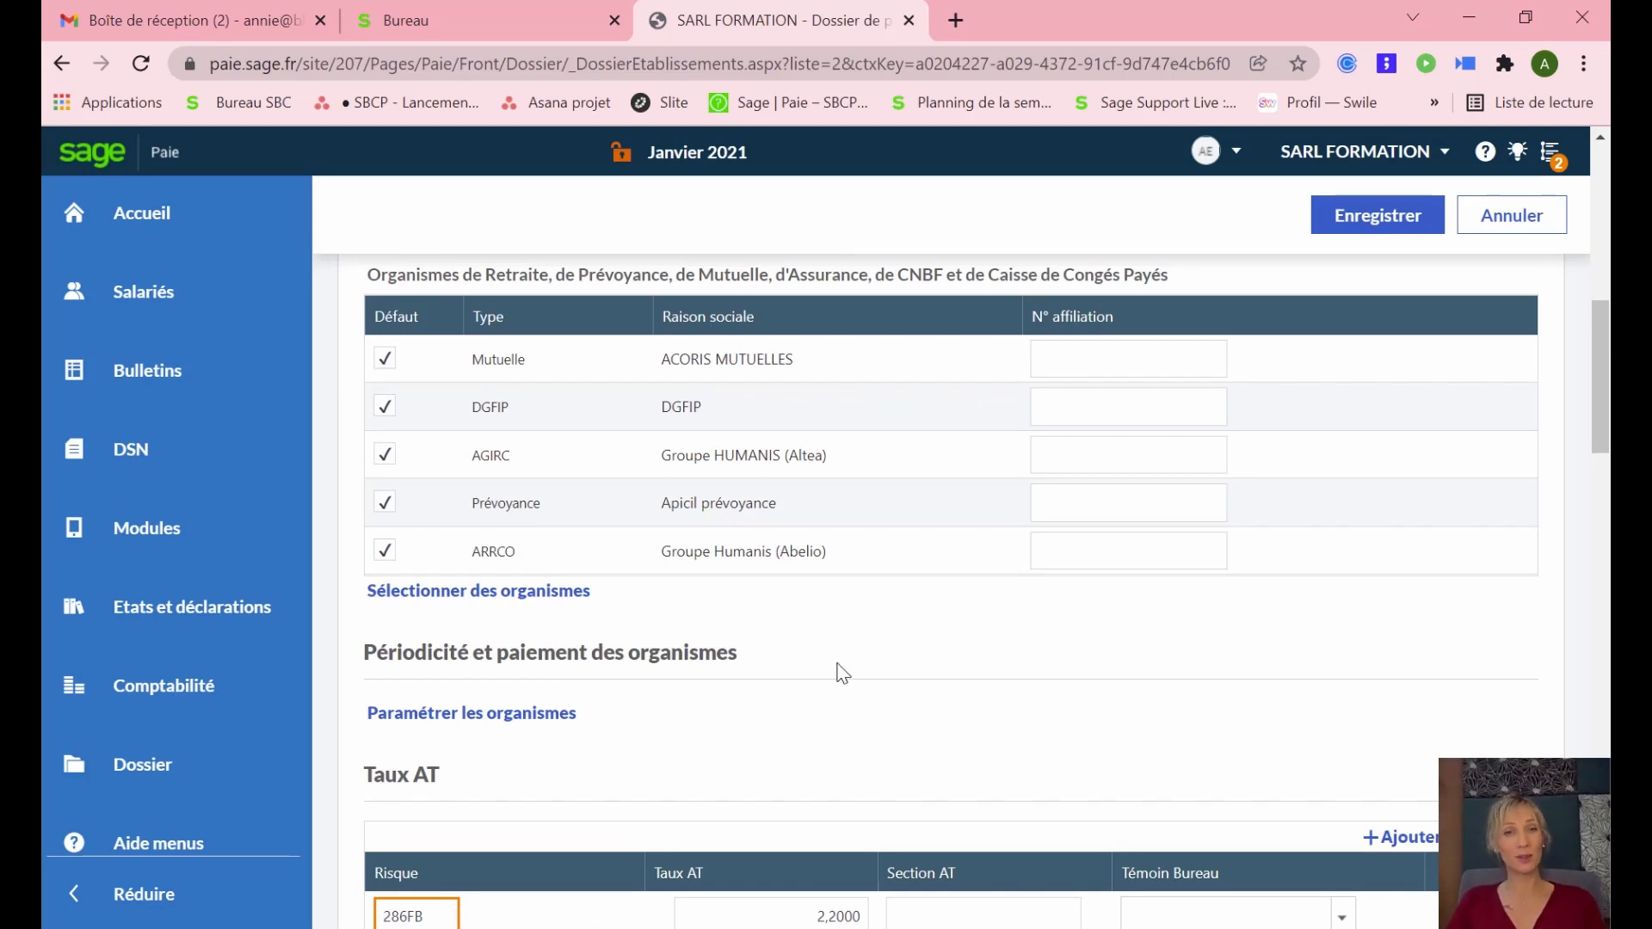
# Step: Review the Taux AT, the apprentice retirement rates and the Retraite et Prévoyance rates for Apprentis, Cadres and Non cadres
pyautogui.scroll(-7, 843, 673)
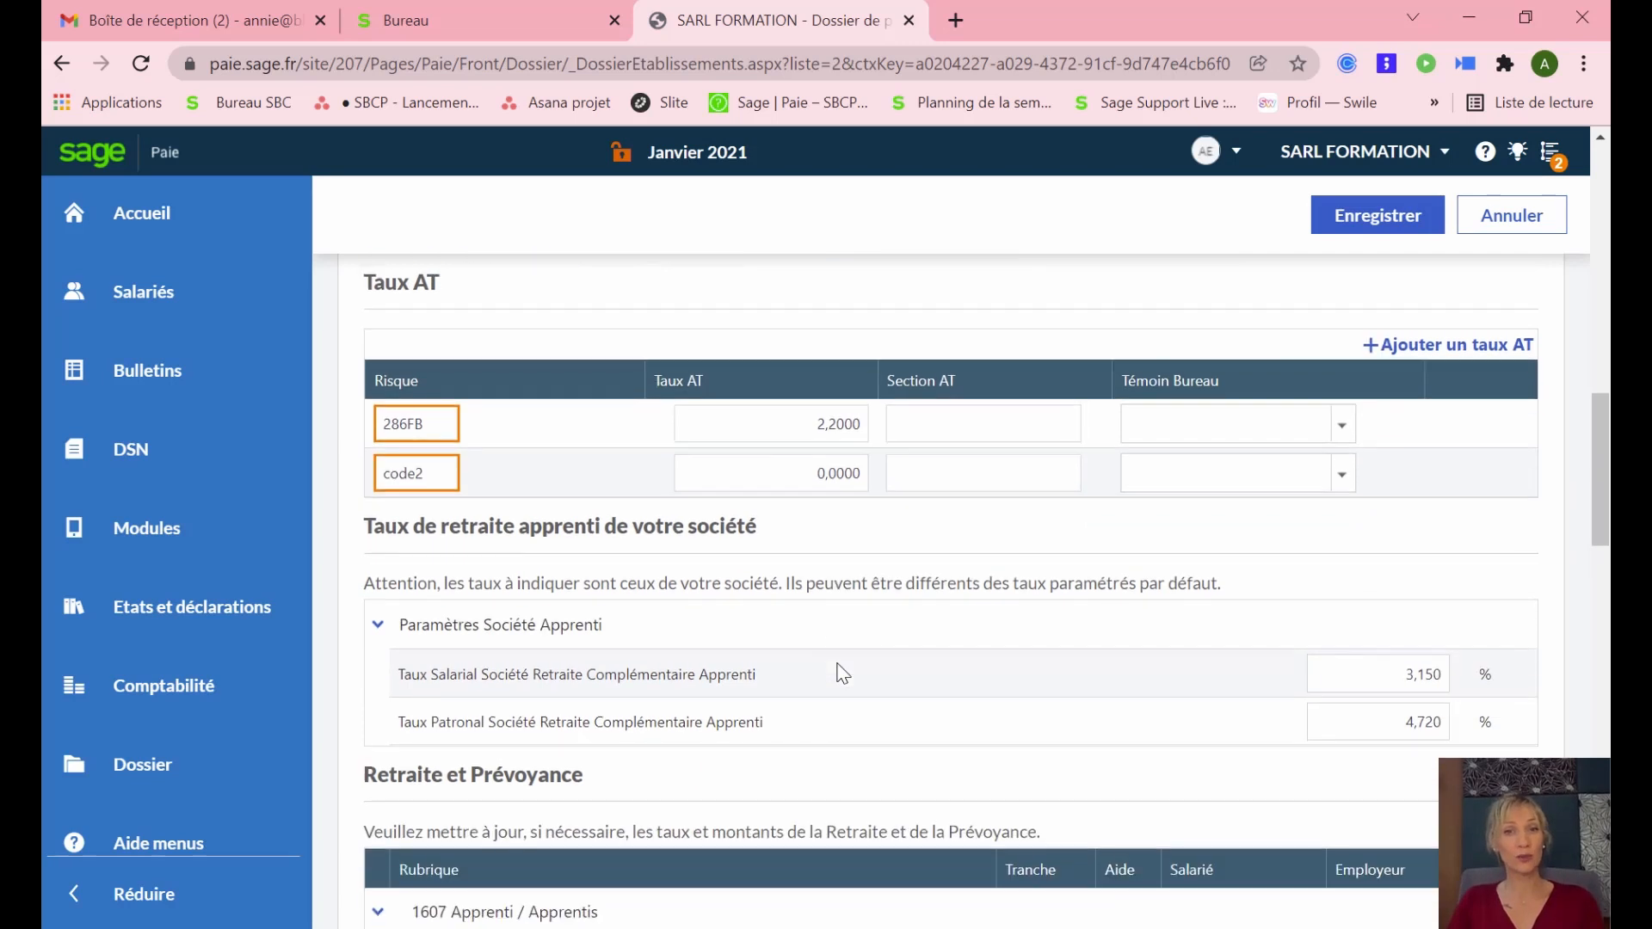
pyautogui.scroll(-1, 817, 719)
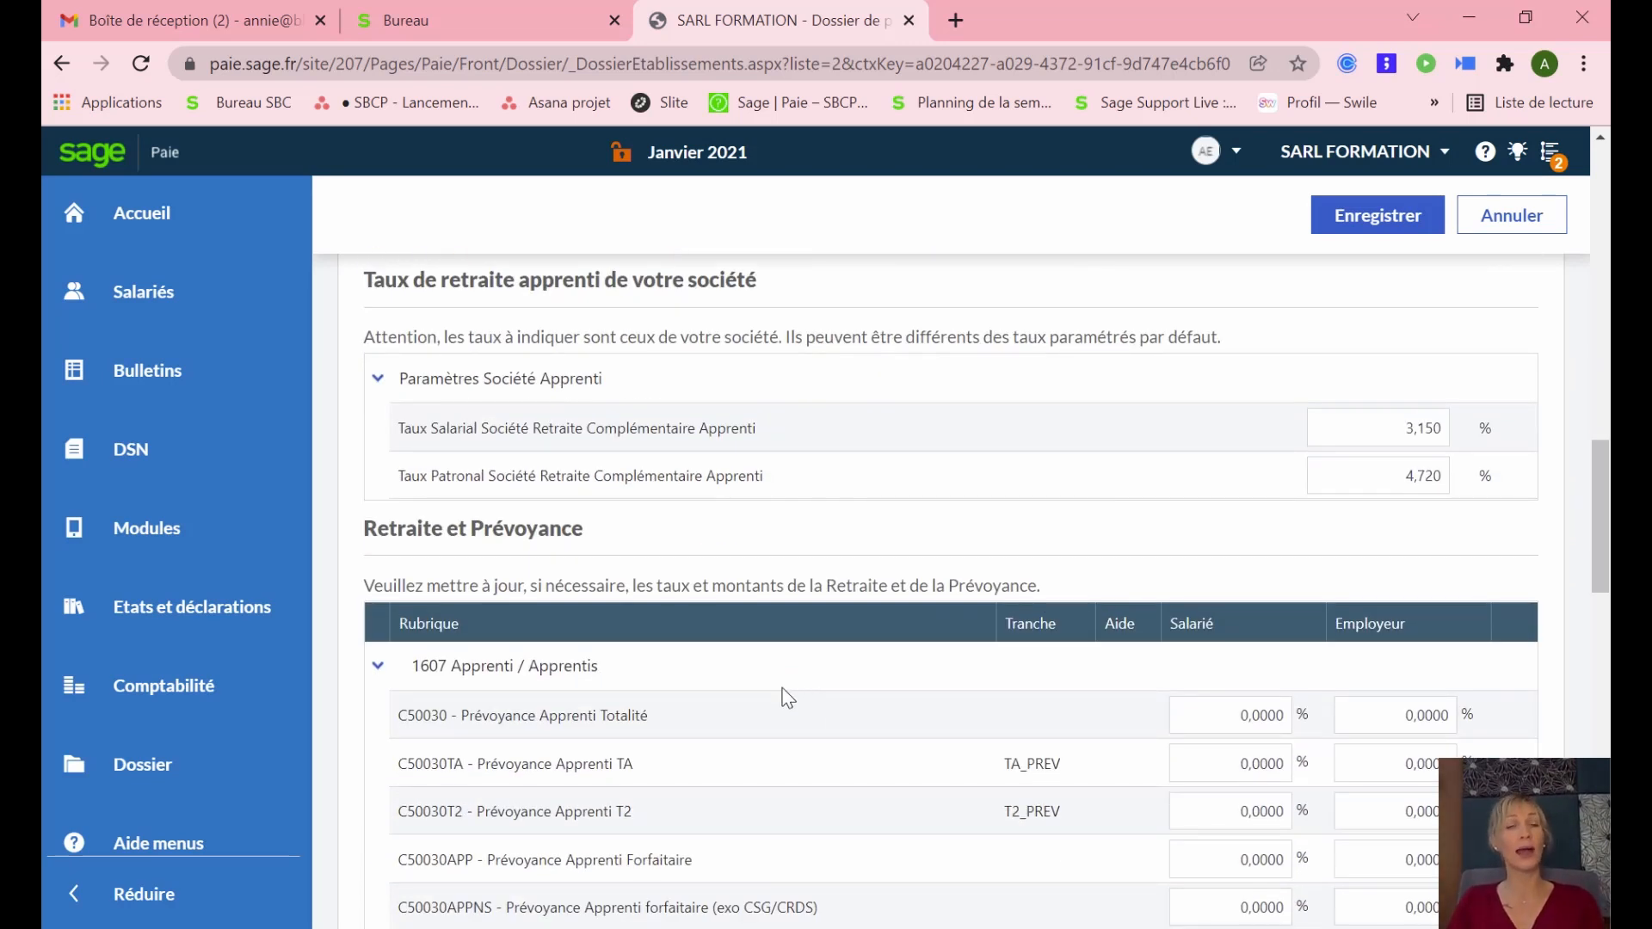
pyautogui.scroll(-3, 789, 699)
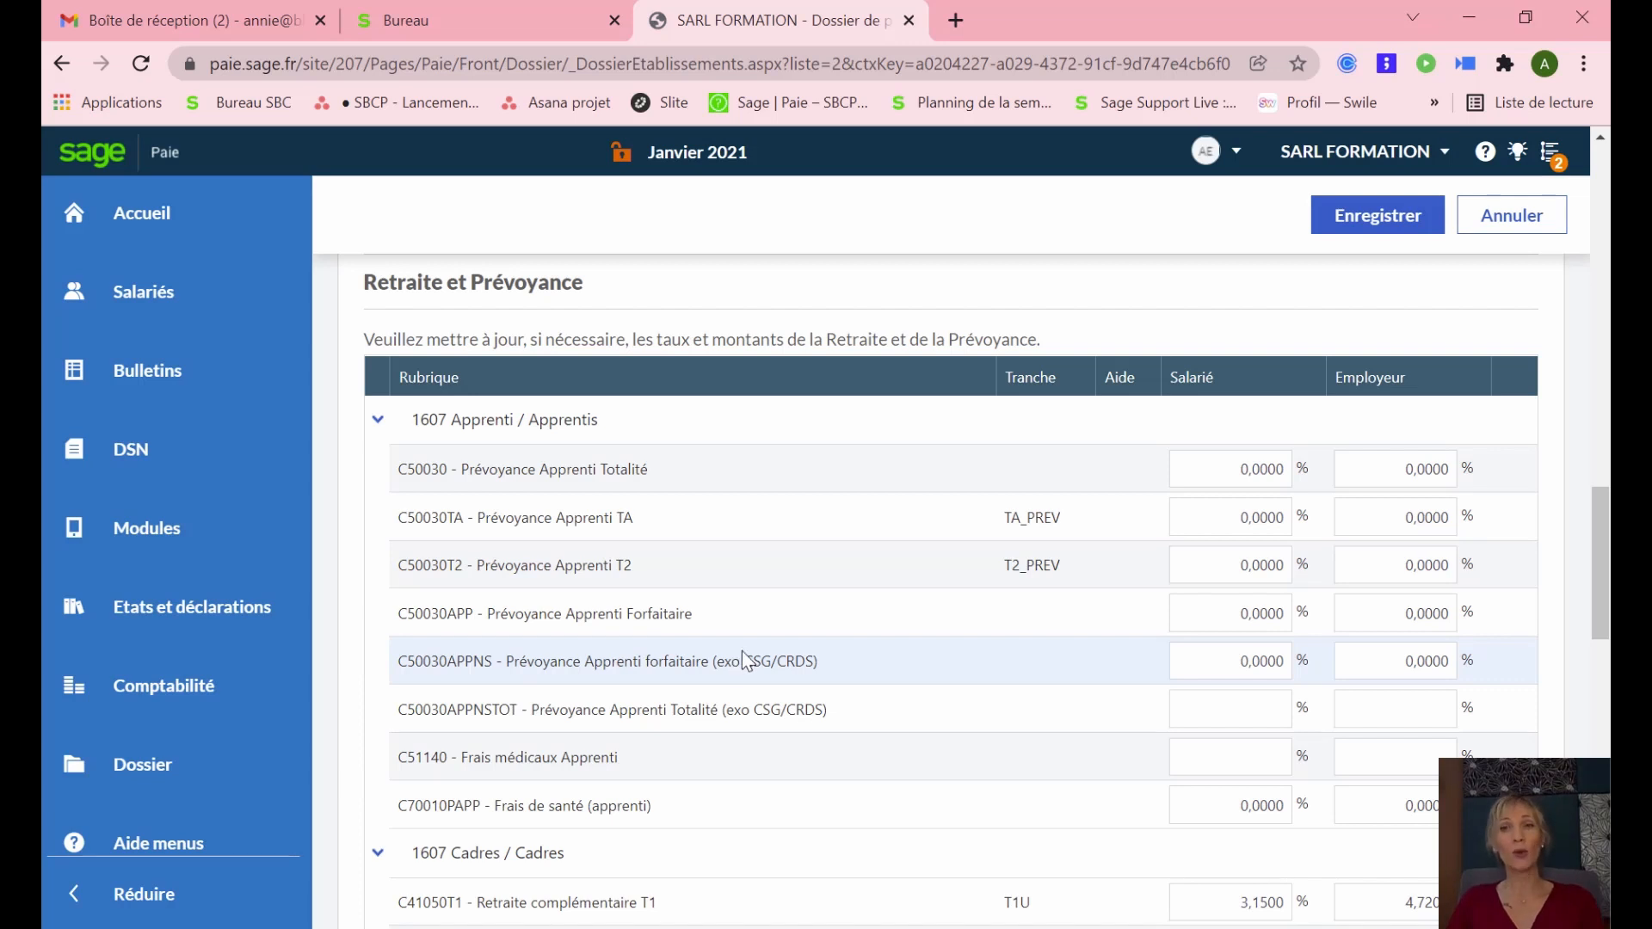
pyautogui.scroll(-3, 834, 671)
pyautogui.scroll(-2, 833, 669)
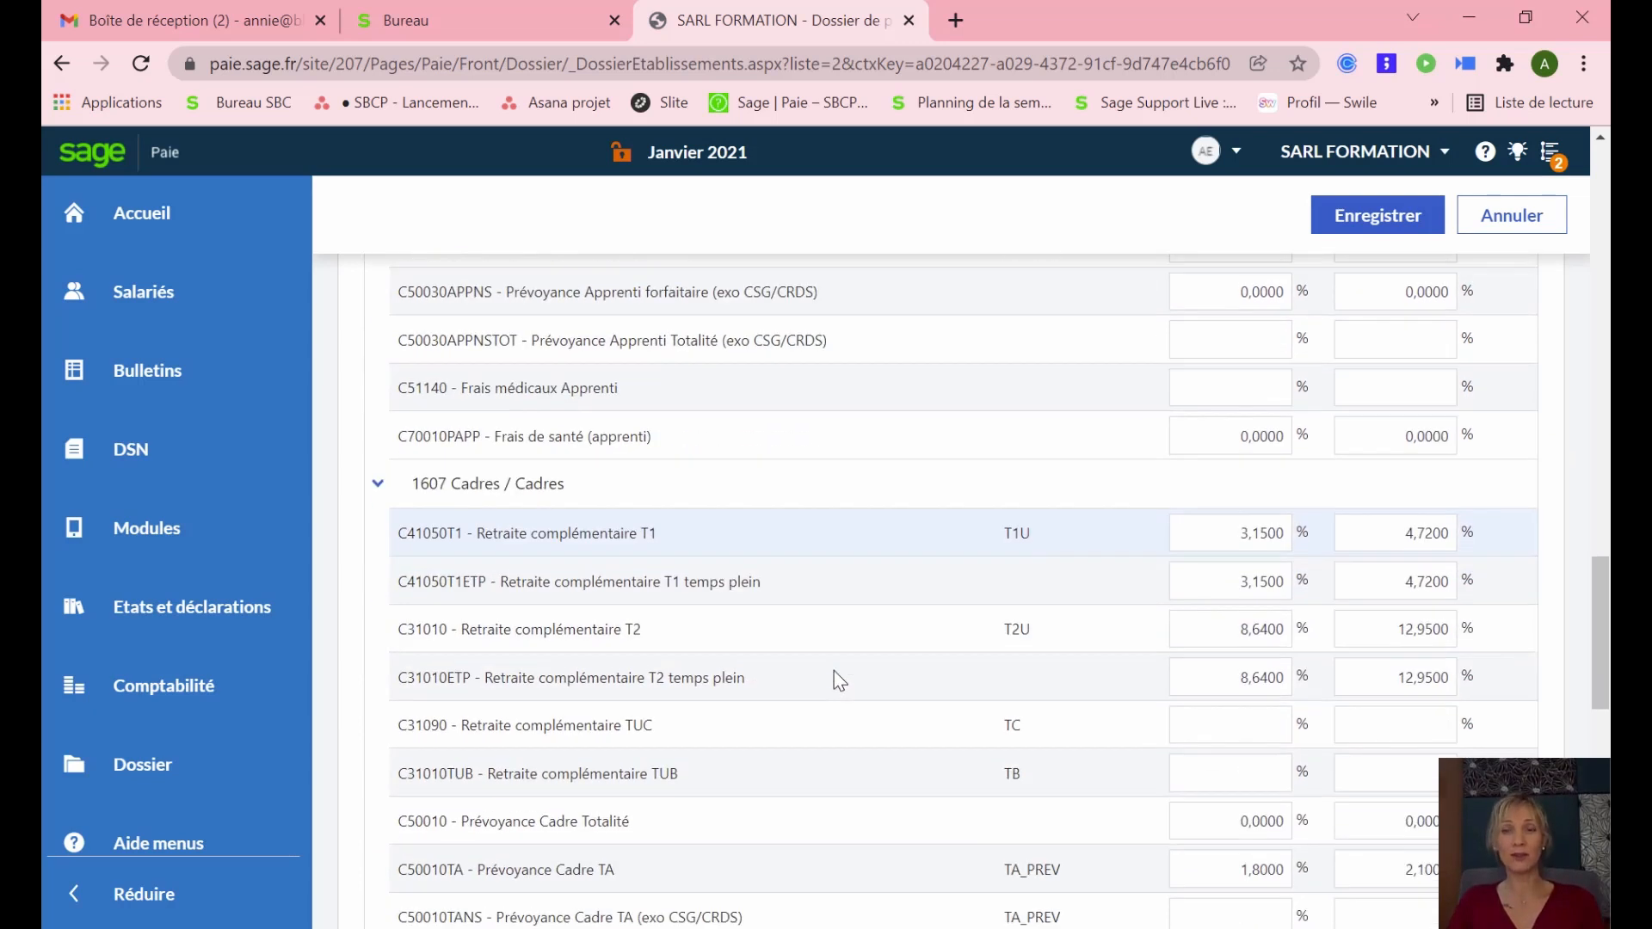
pyautogui.scroll(-2, 858, 671)
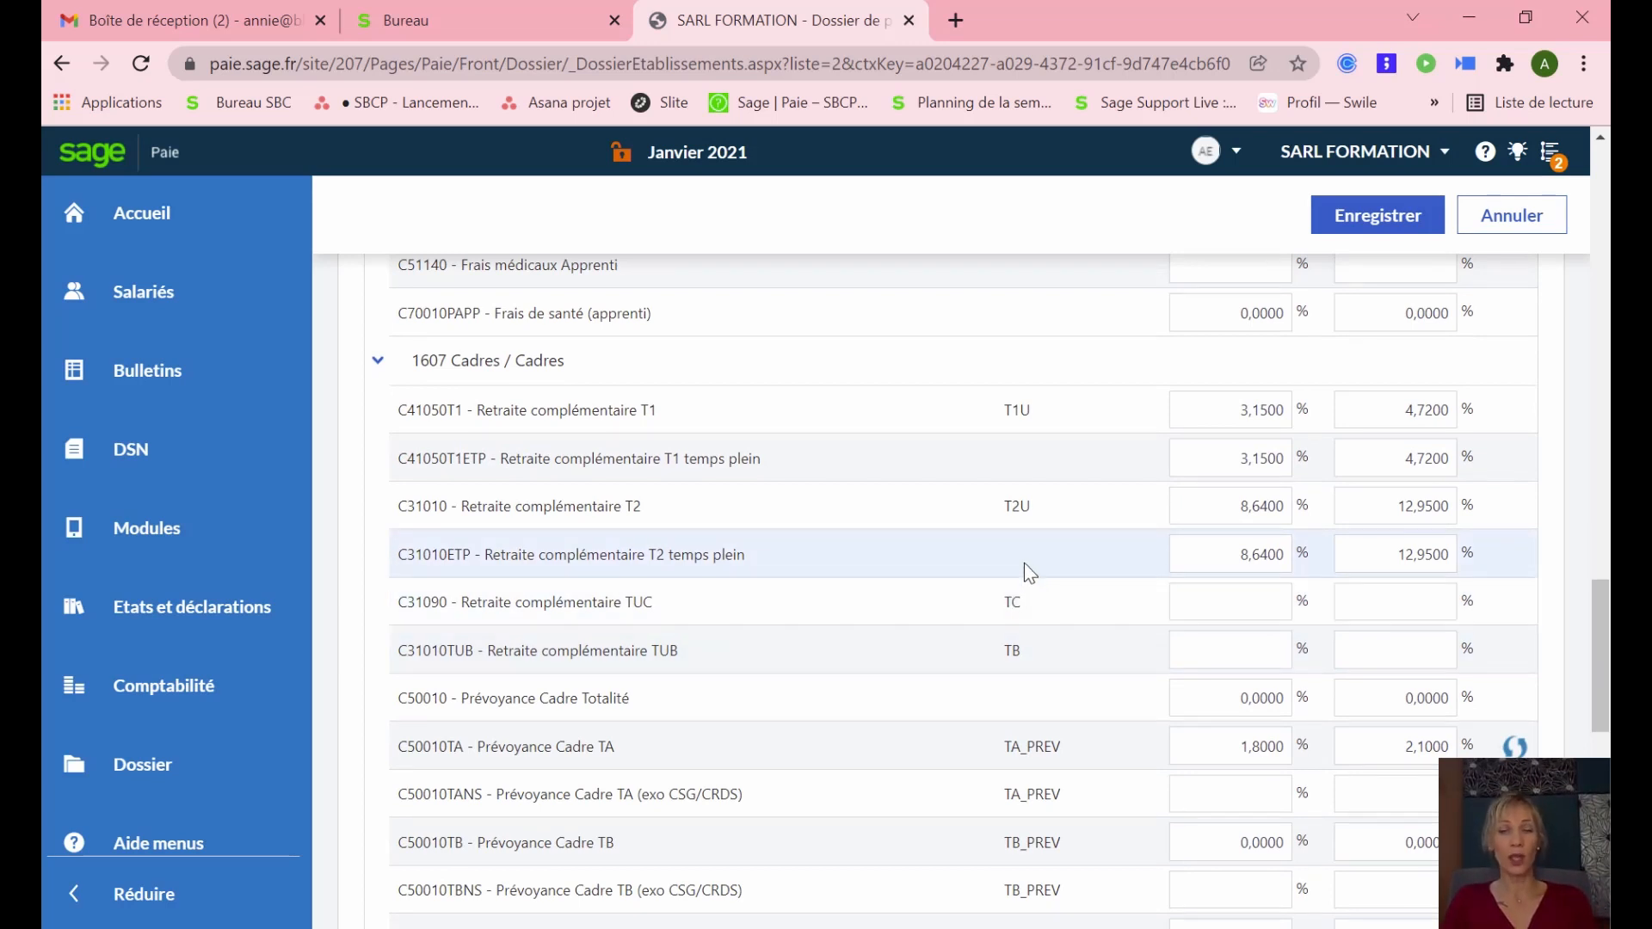
pyautogui.scroll(5, 911, 479)
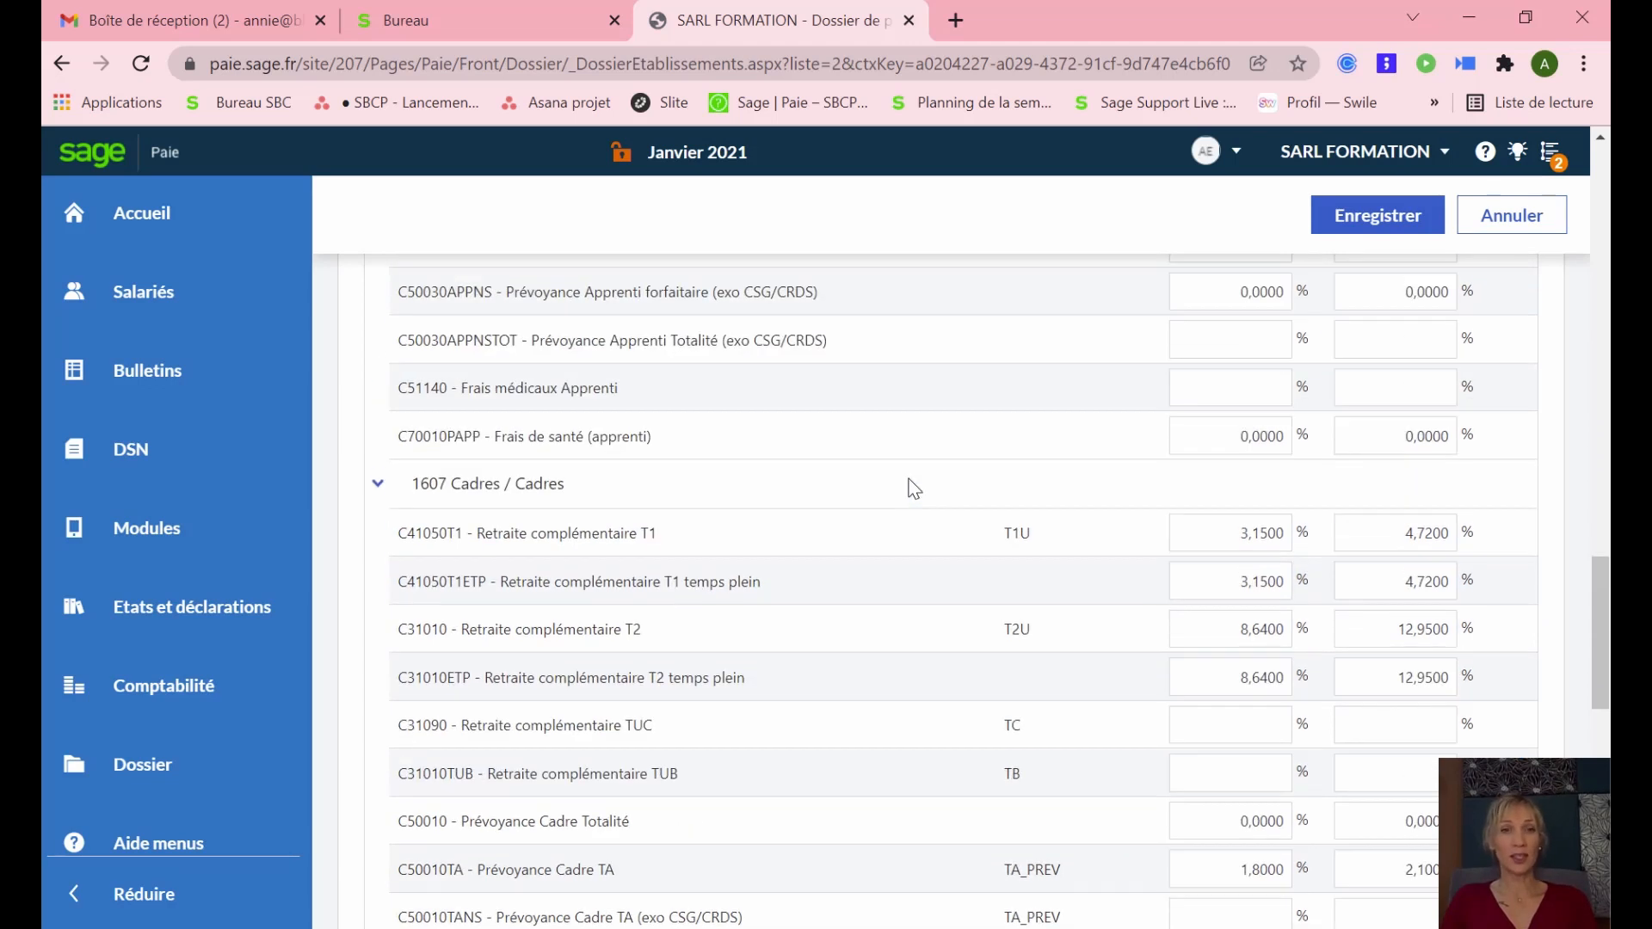
pyautogui.scroll(1, 914, 484)
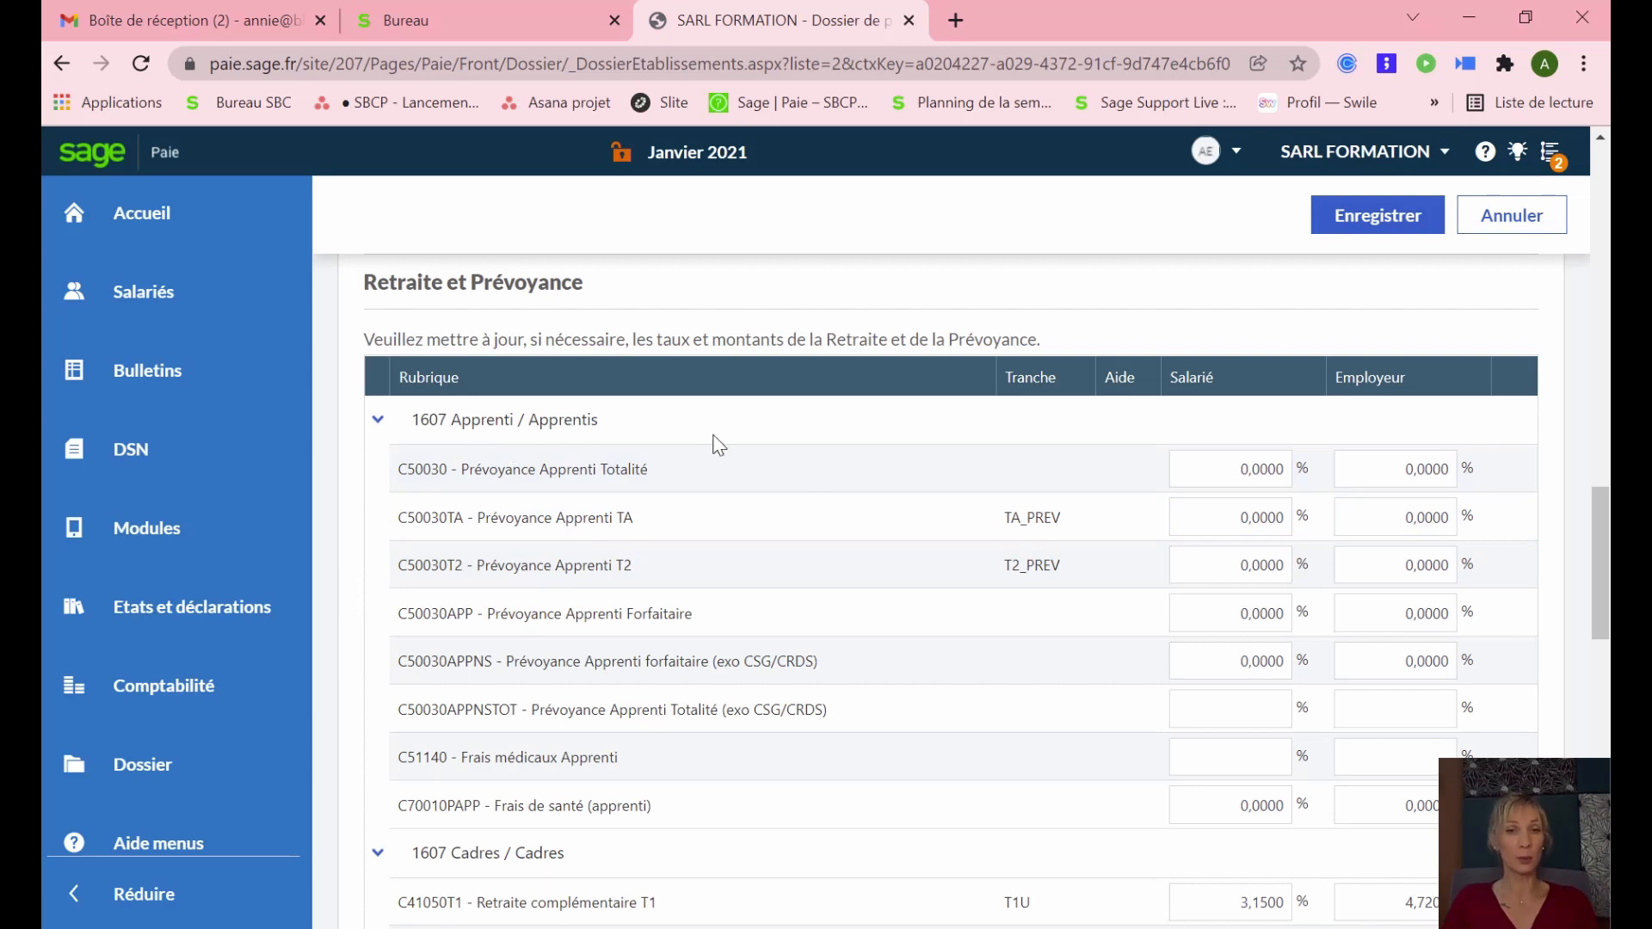
pyautogui.scroll(-6, 804, 506)
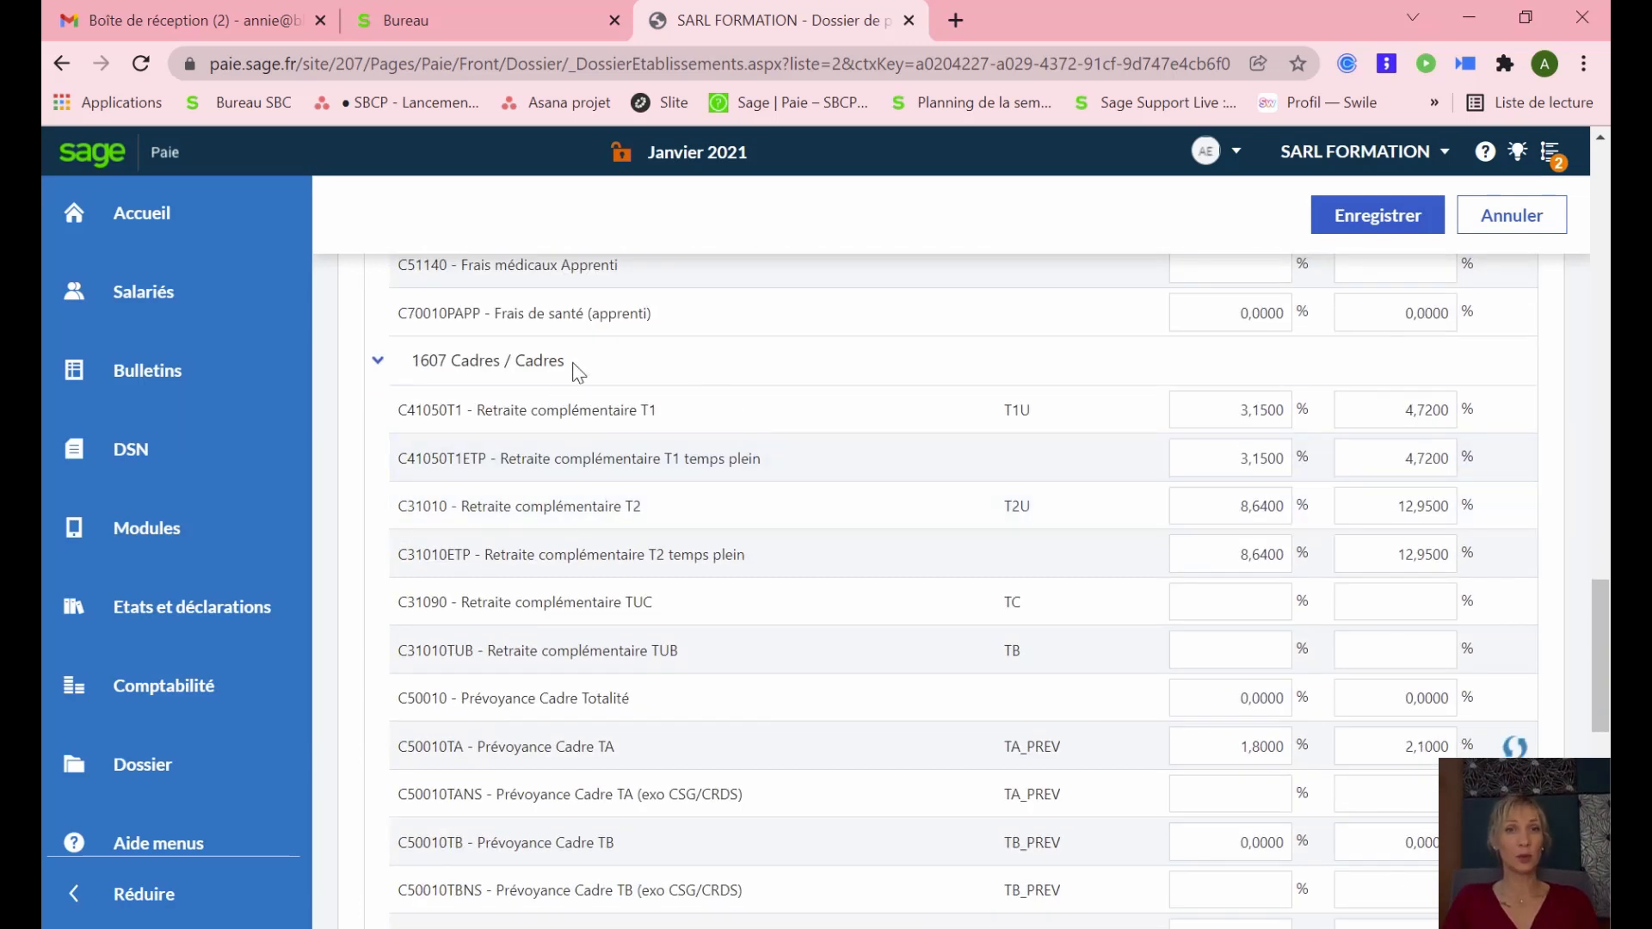
pyautogui.scroll(-4, 736, 551)
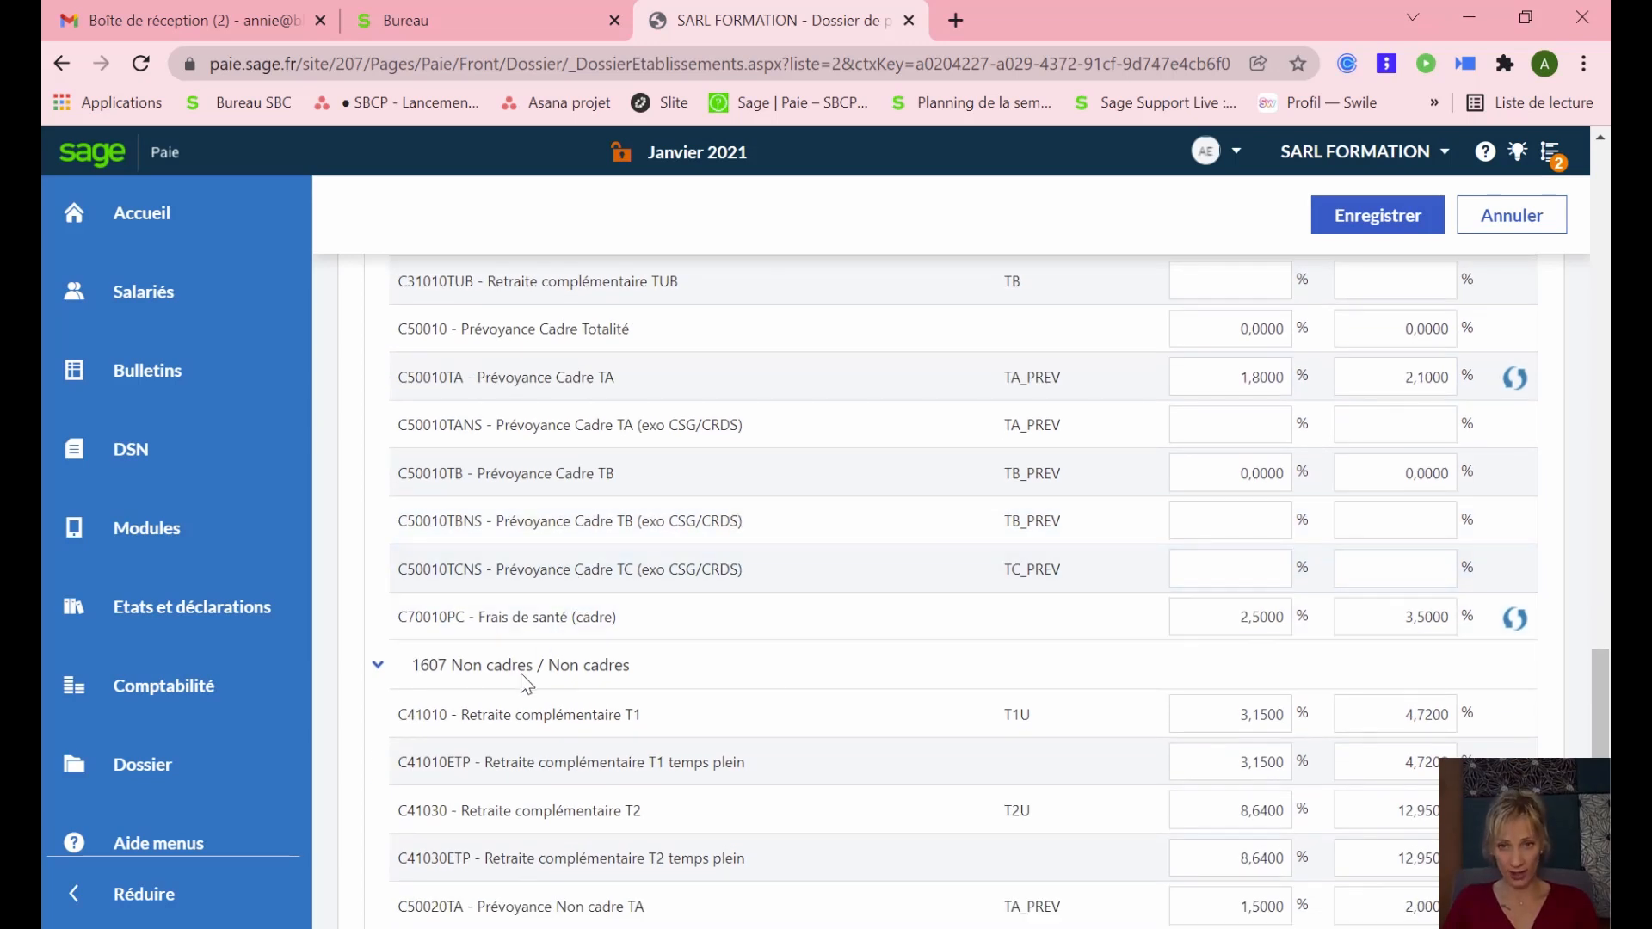
pyautogui.scroll(2, 891, 620)
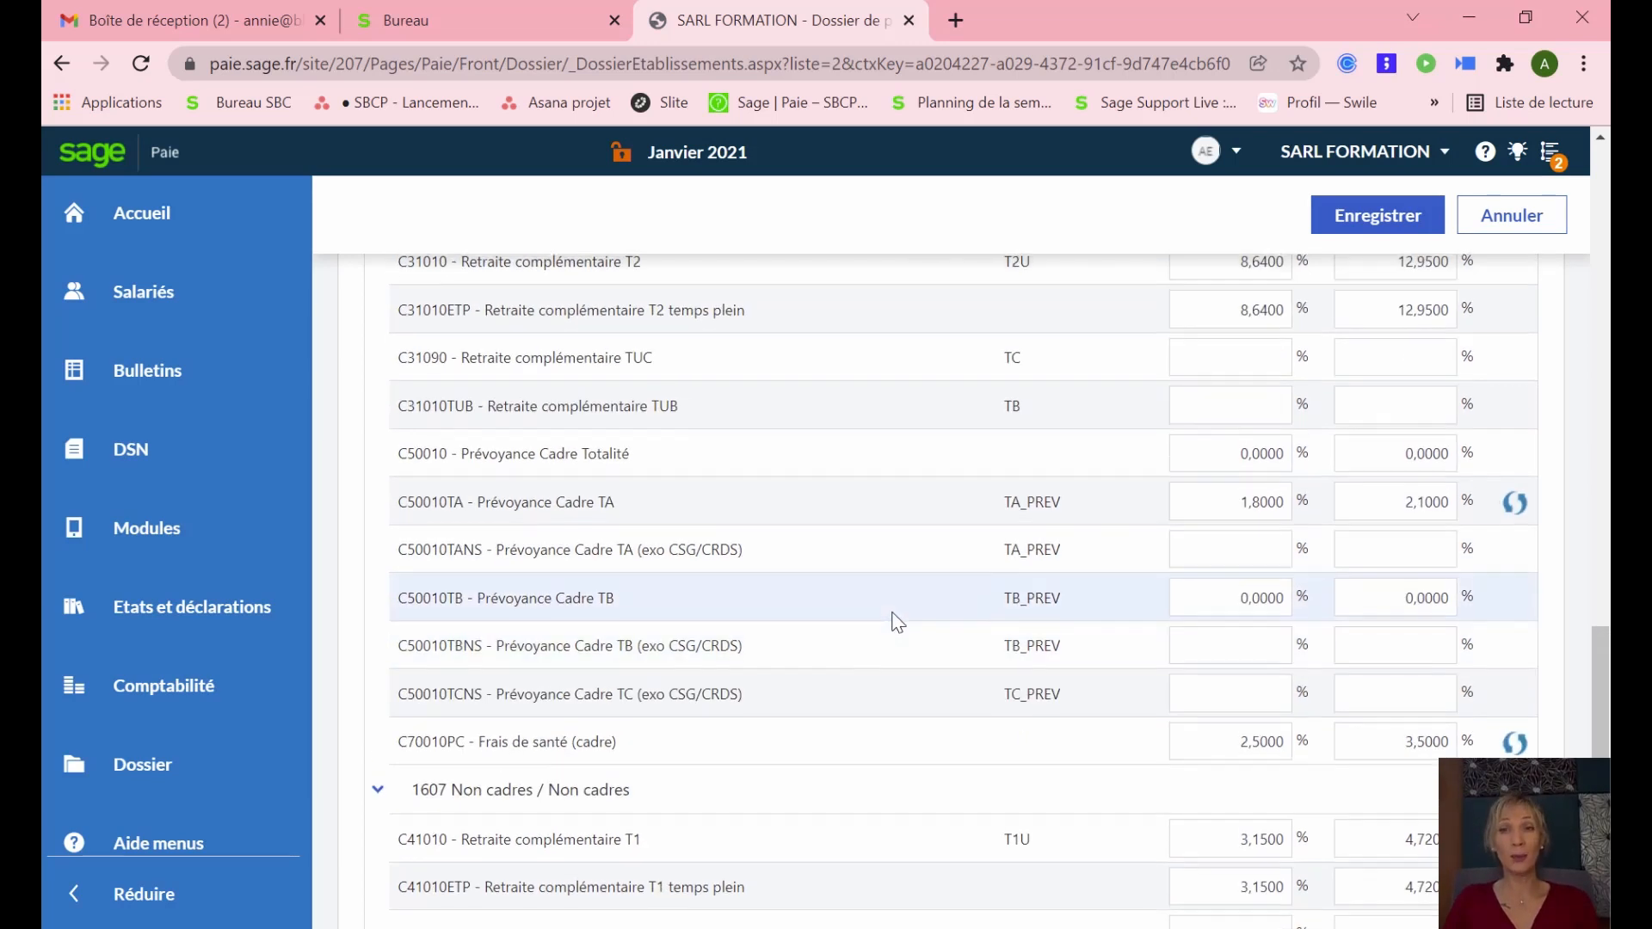
pyautogui.scroll(2, 895, 620)
pyautogui.scroll(1, 1336, 501)
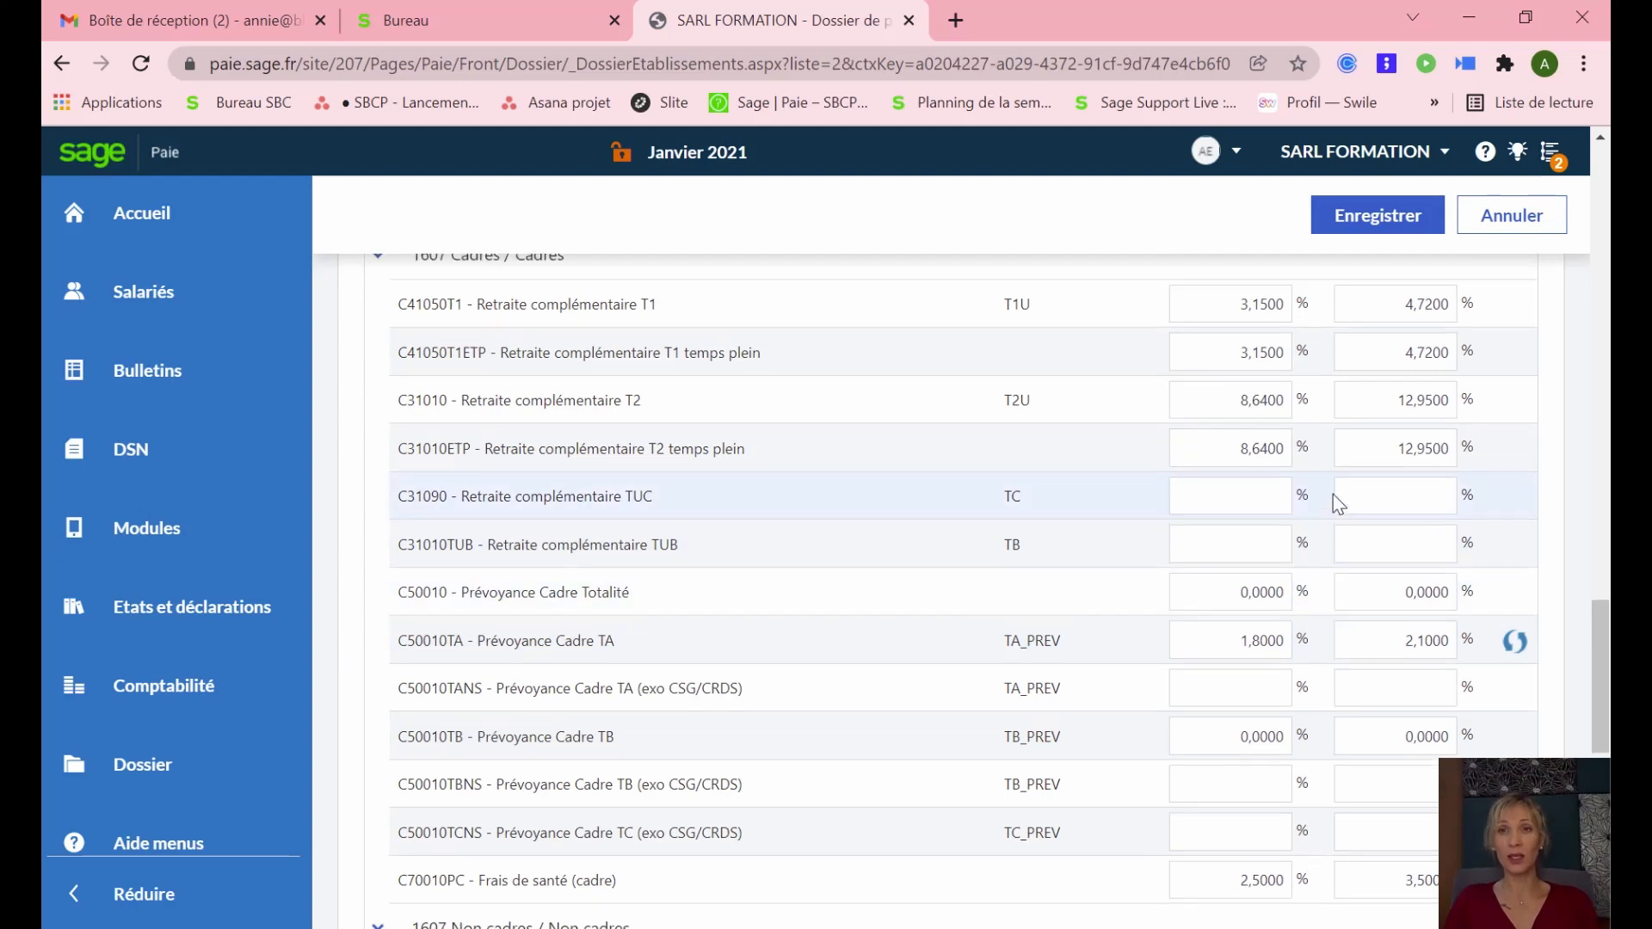
pyautogui.scroll(7, 1334, 495)
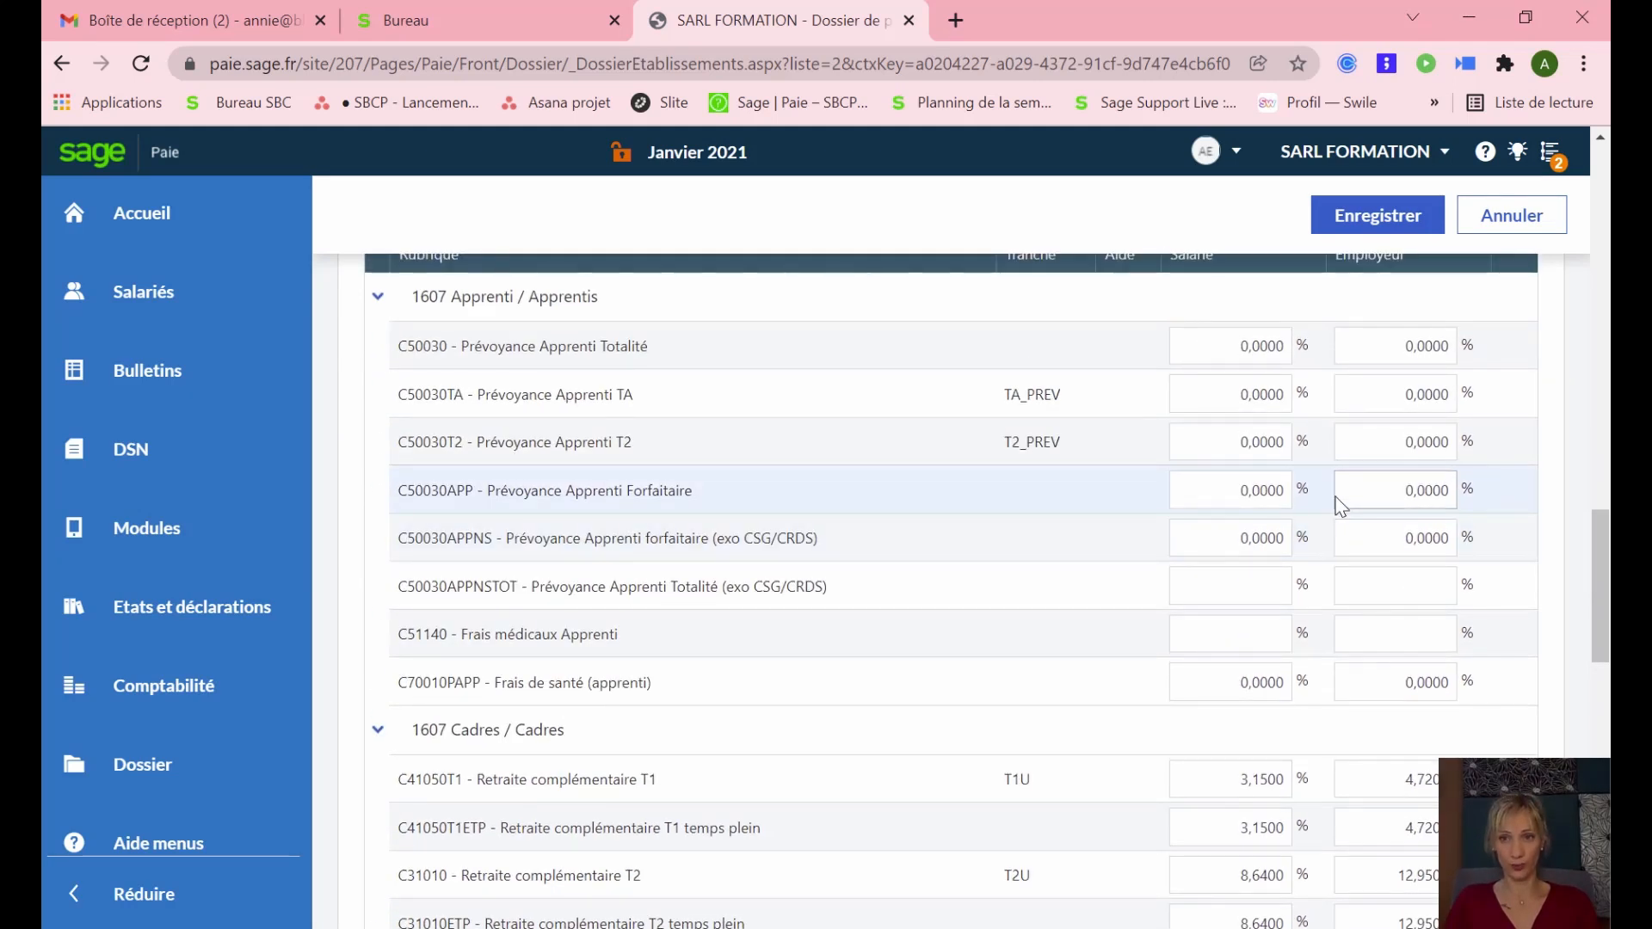
# Step: Recheck the URSSAF, retirement, prévoyance, mutuelle and DGFIP organisms selected for the establishment
pyautogui.scroll(10, 1037, 663)
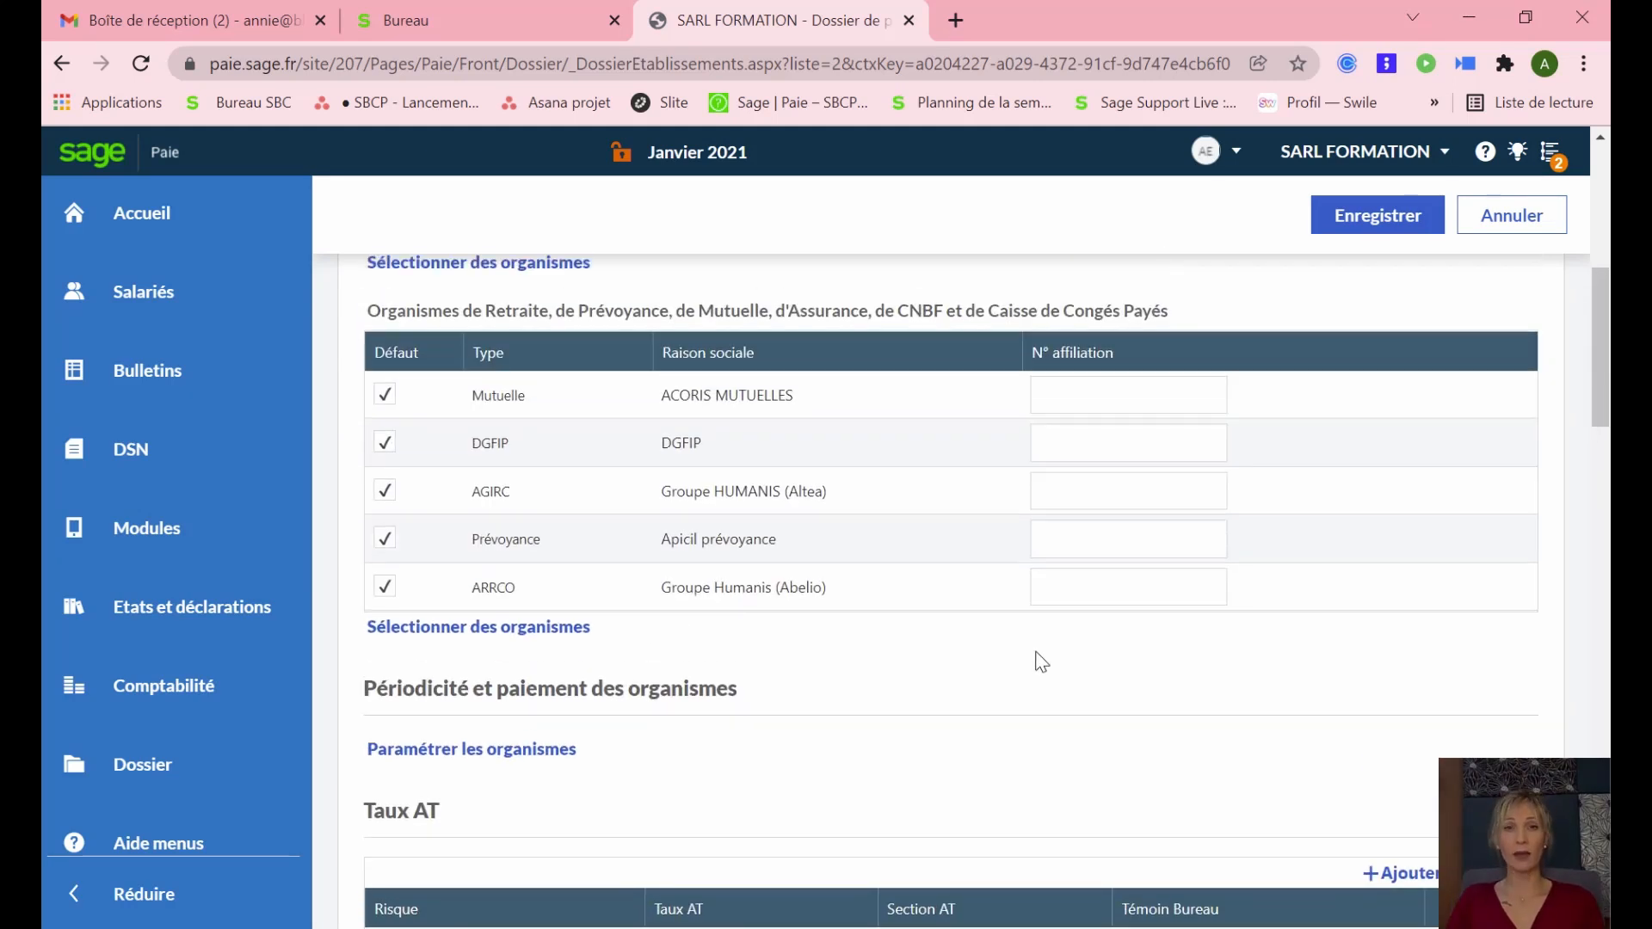
pyautogui.scroll(4, 1042, 654)
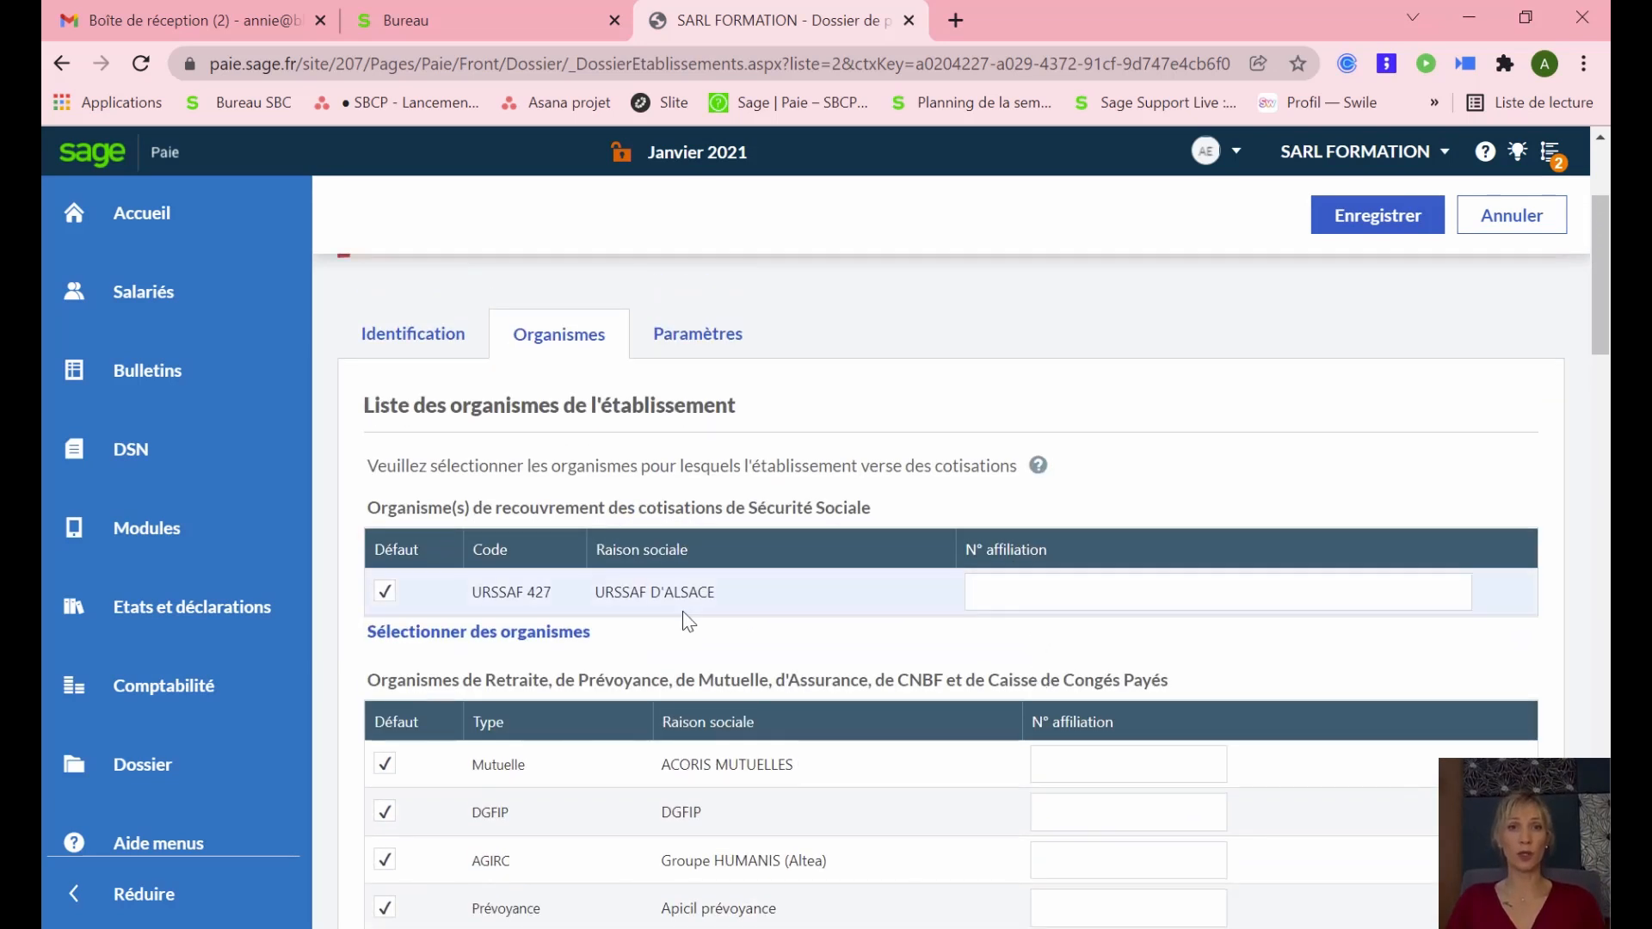
pyautogui.scroll(-3, 689, 617)
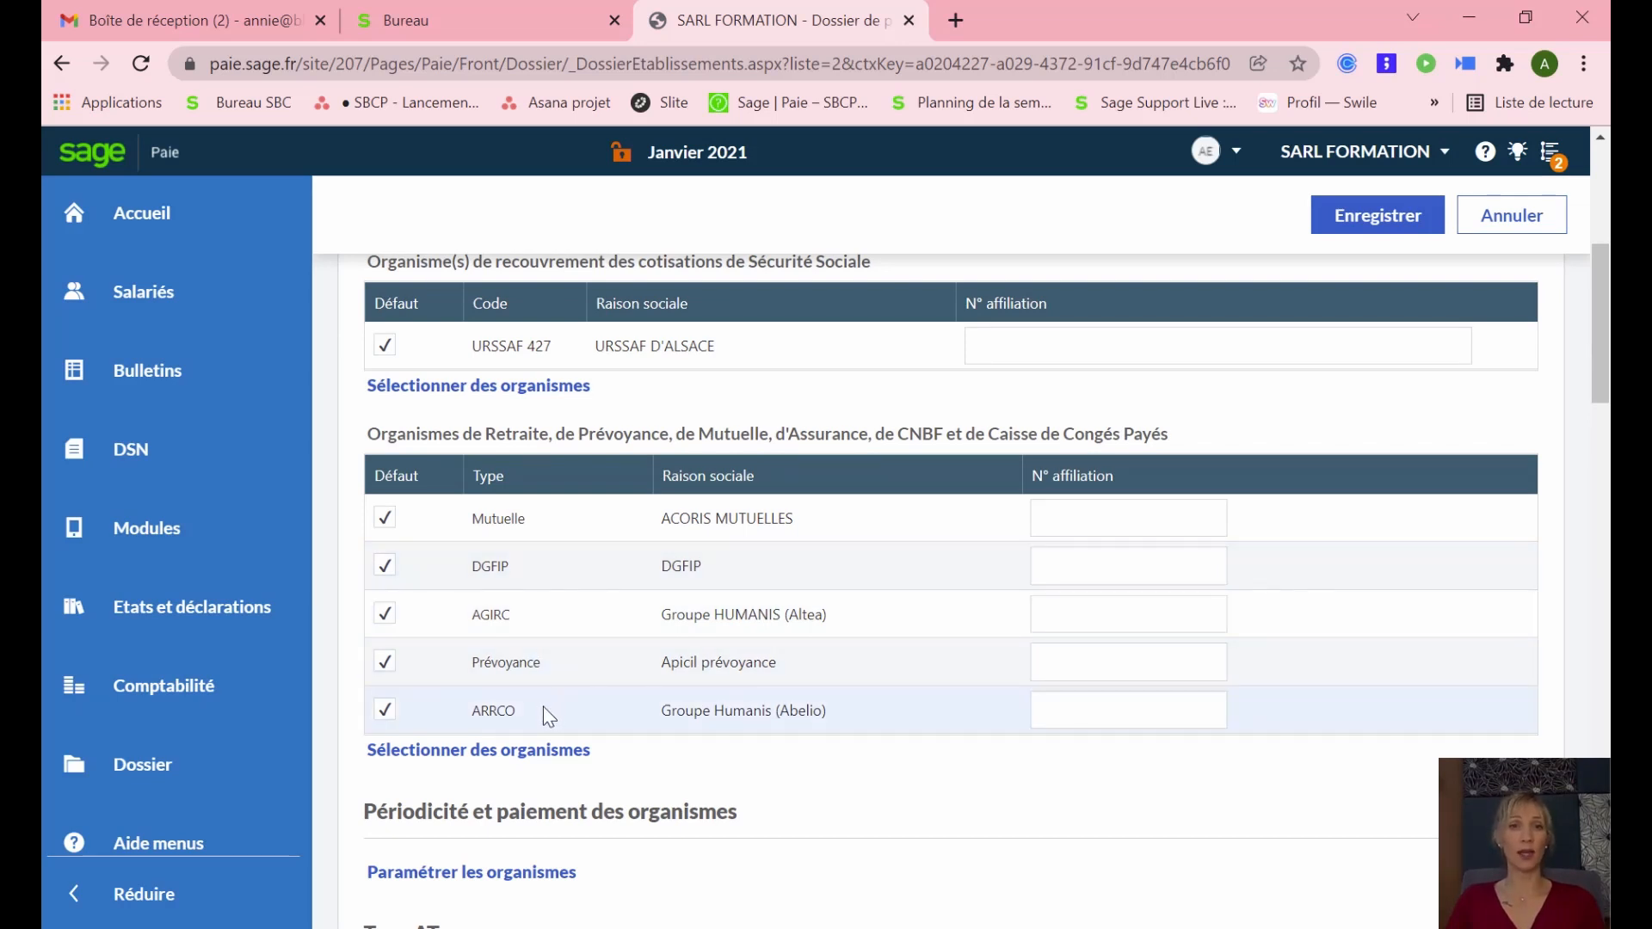
pyautogui.scroll(-1, 731, 684)
pyautogui.scroll(-1, 839, 734)
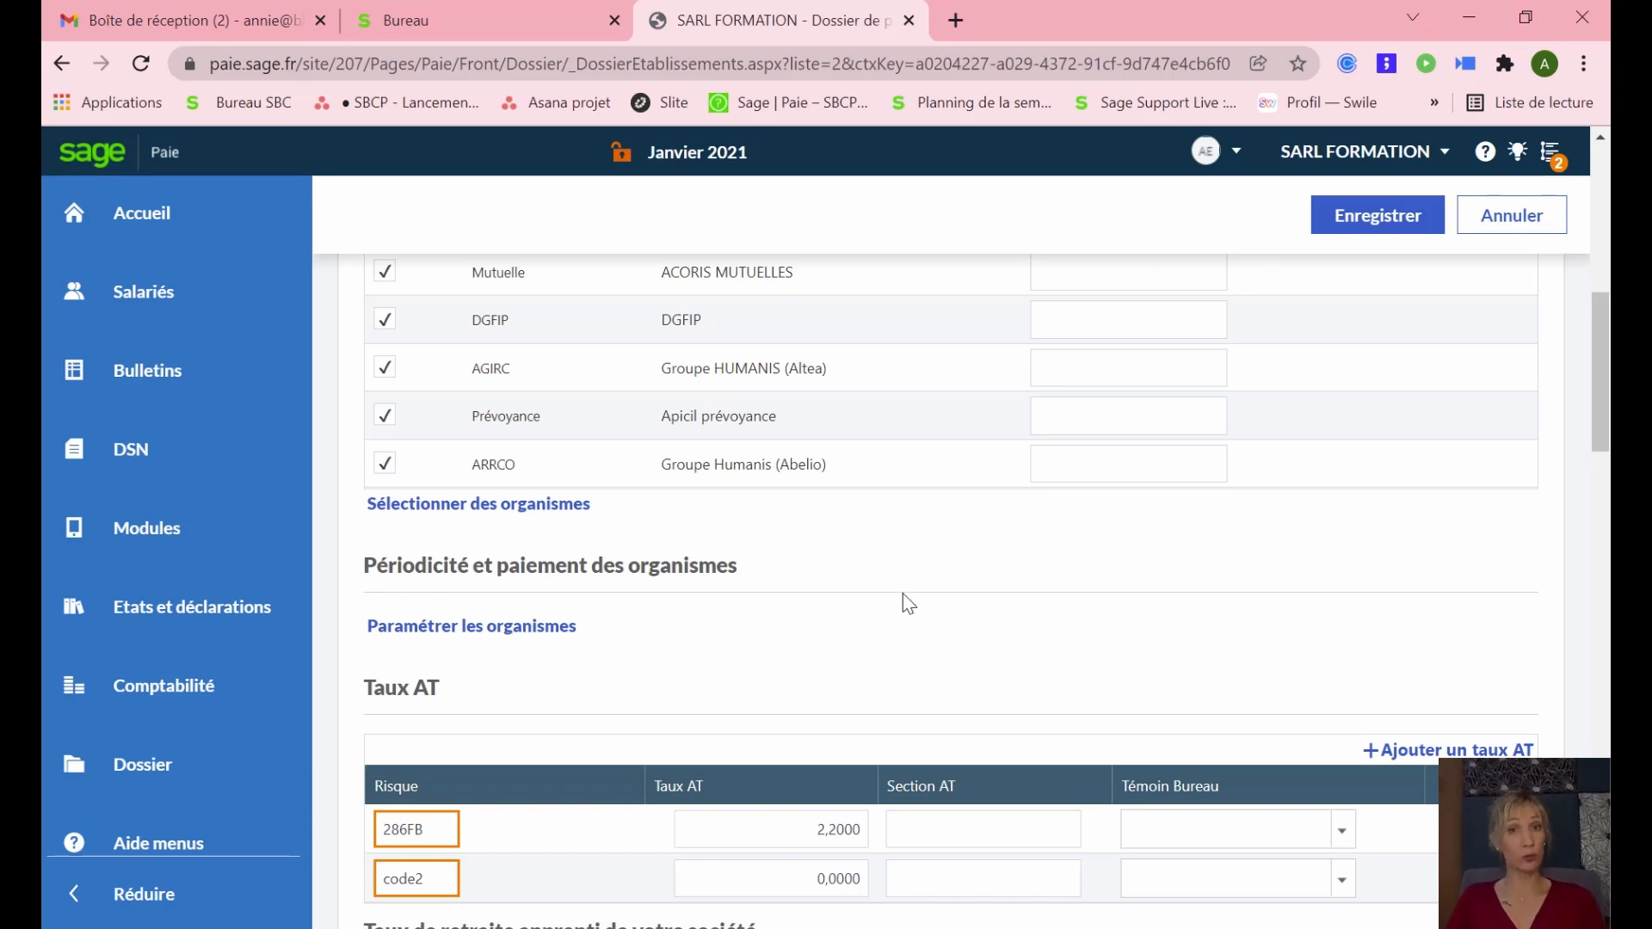
# Step: Examine the establishment's identification details, checking the address and the bank section with its BIC and IBAN fields
pyautogui.scroll(10, 902, 594)
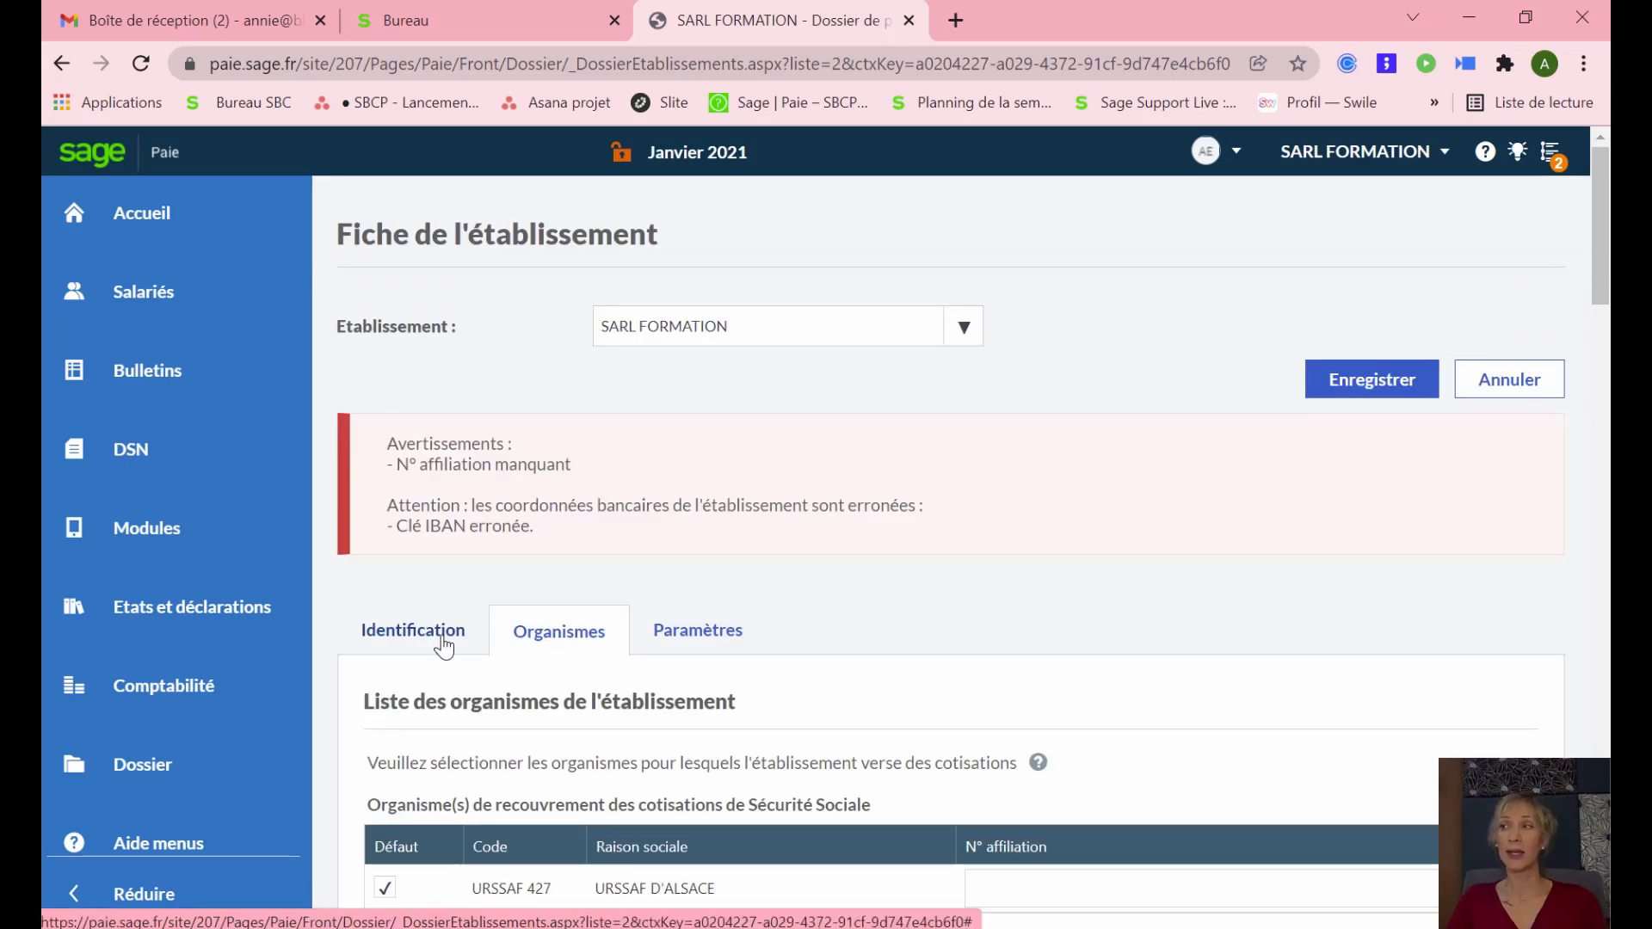
pyautogui.click(445, 645)
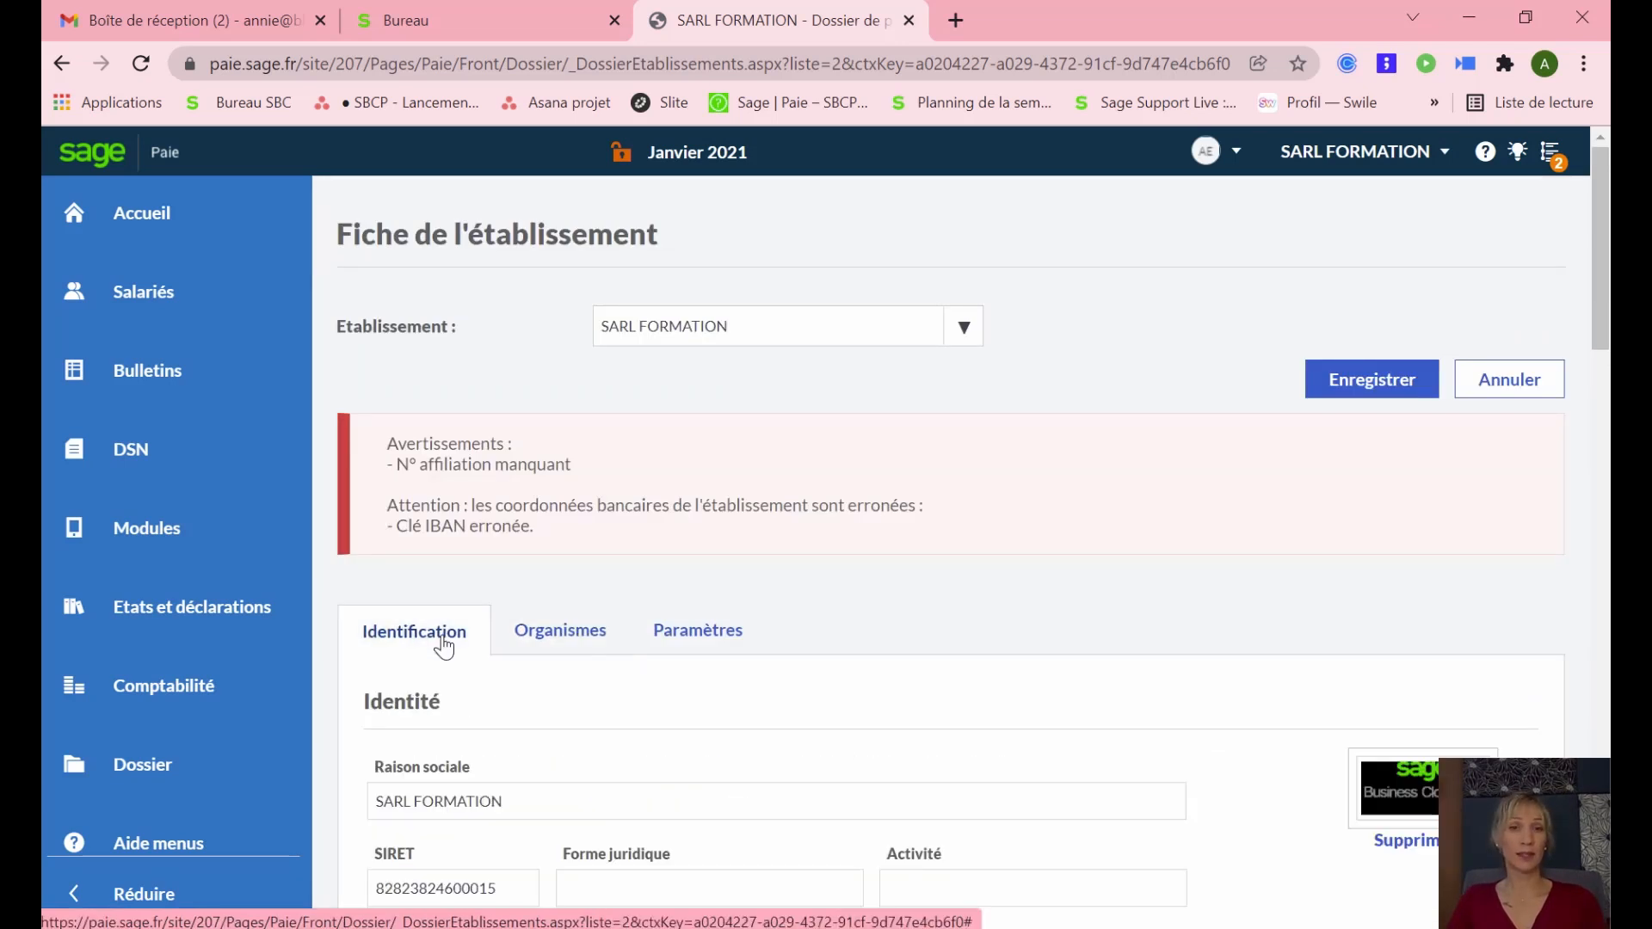
pyautogui.scroll(-5, 822, 761)
pyautogui.scroll(-9, 835, 758)
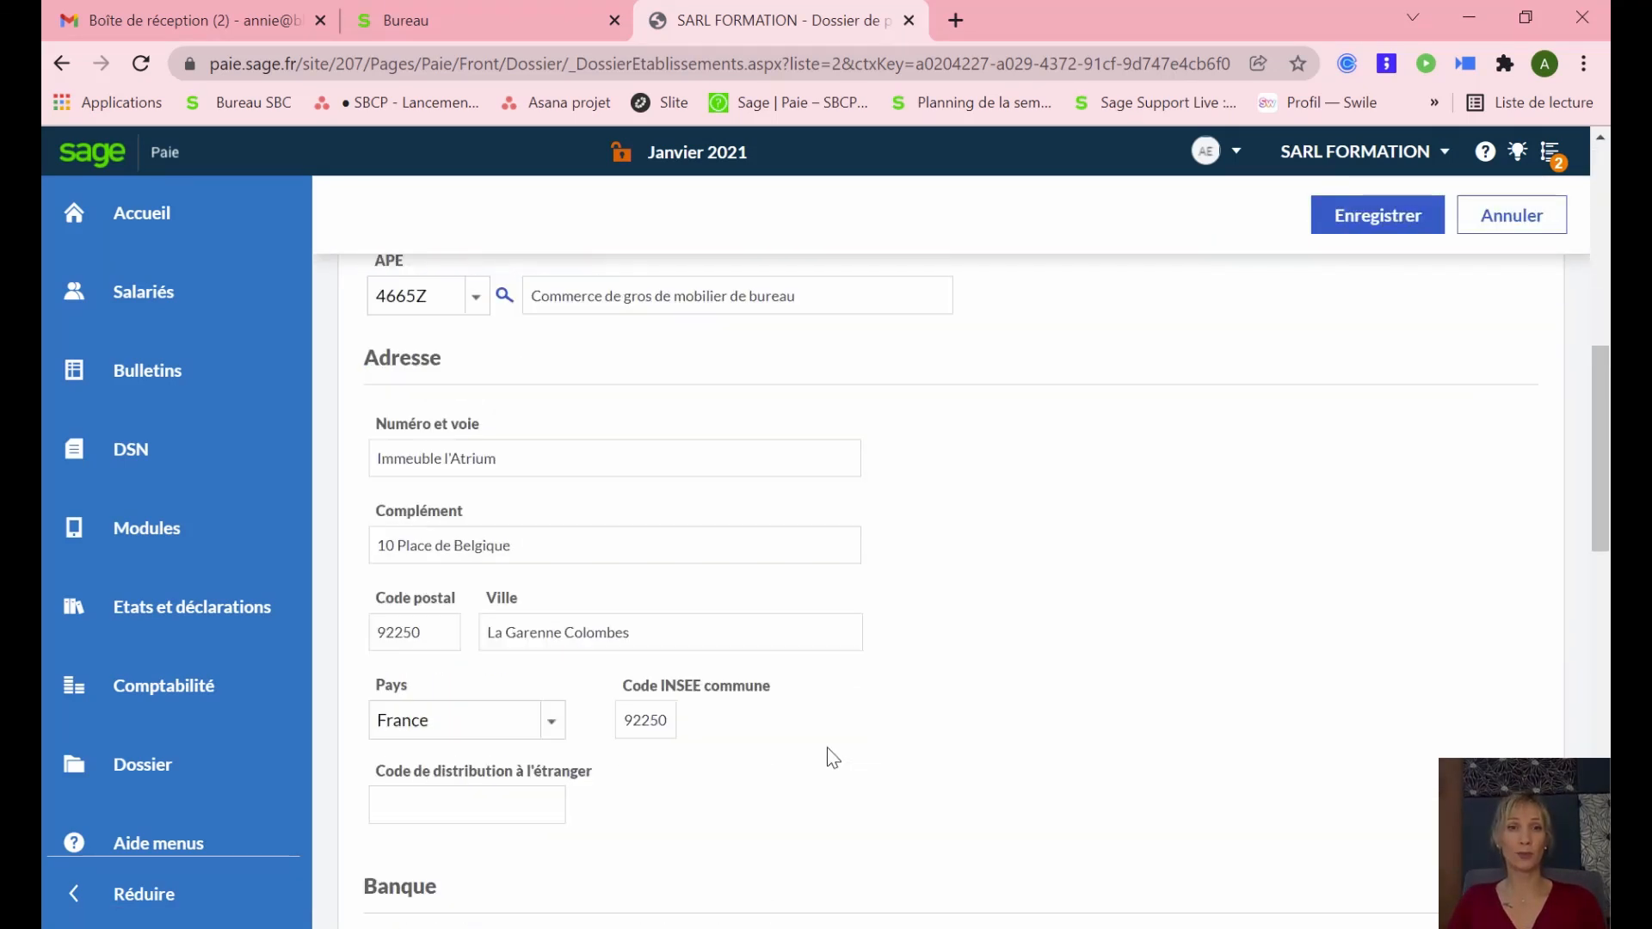
pyautogui.scroll(10, 826, 742)
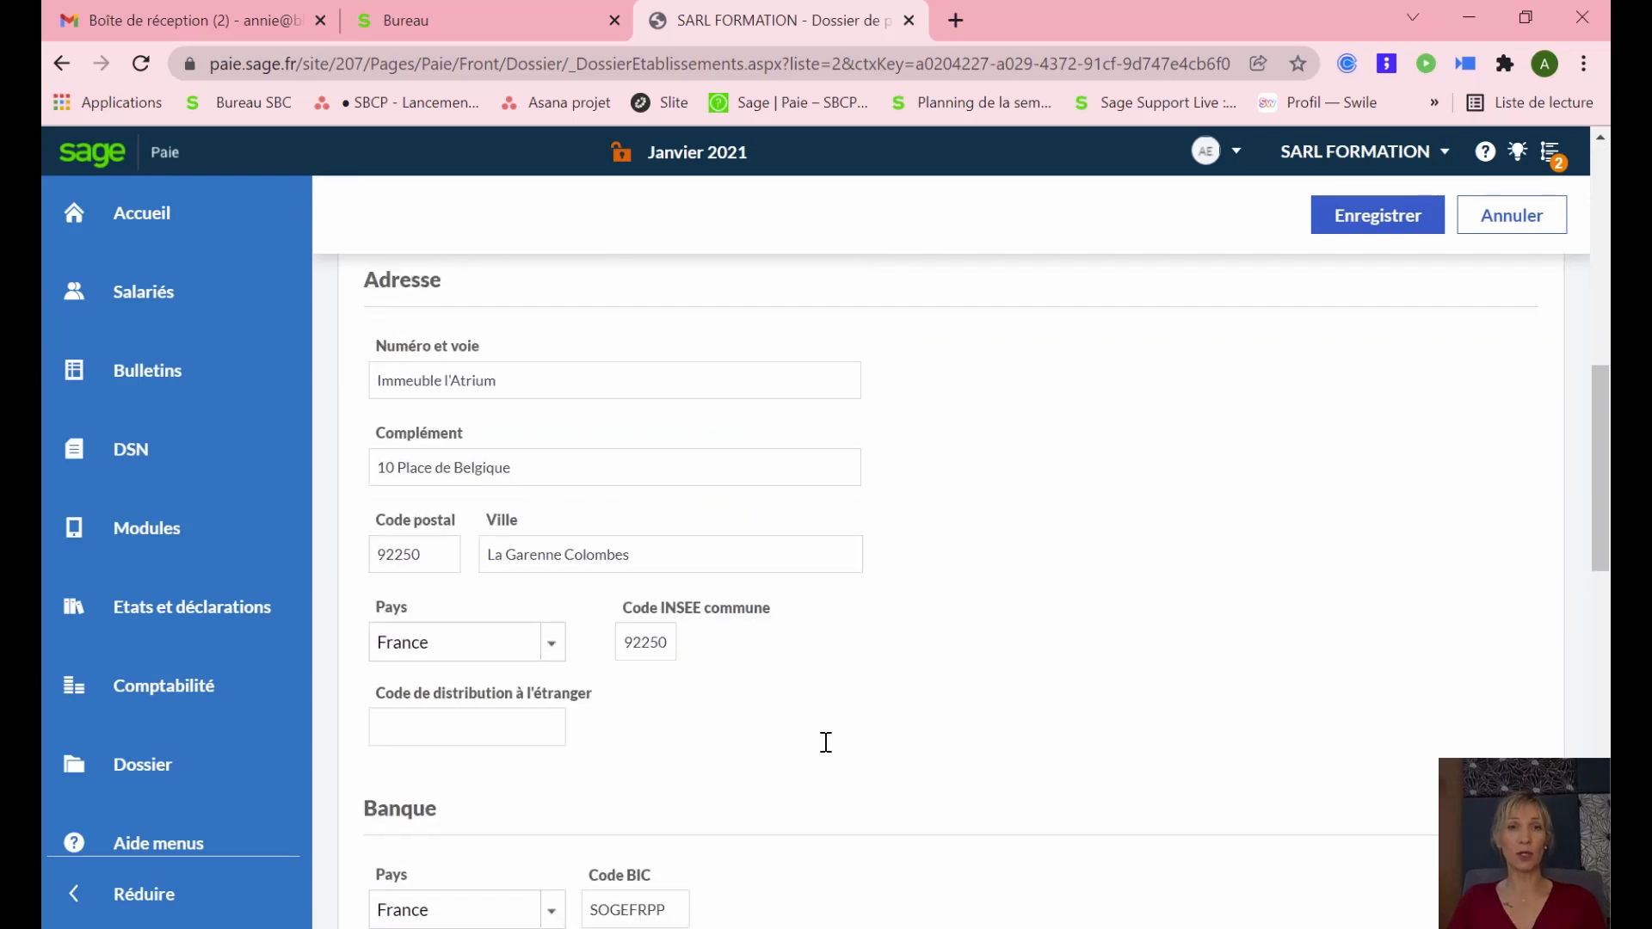
pyautogui.scroll(-10, 826, 745)
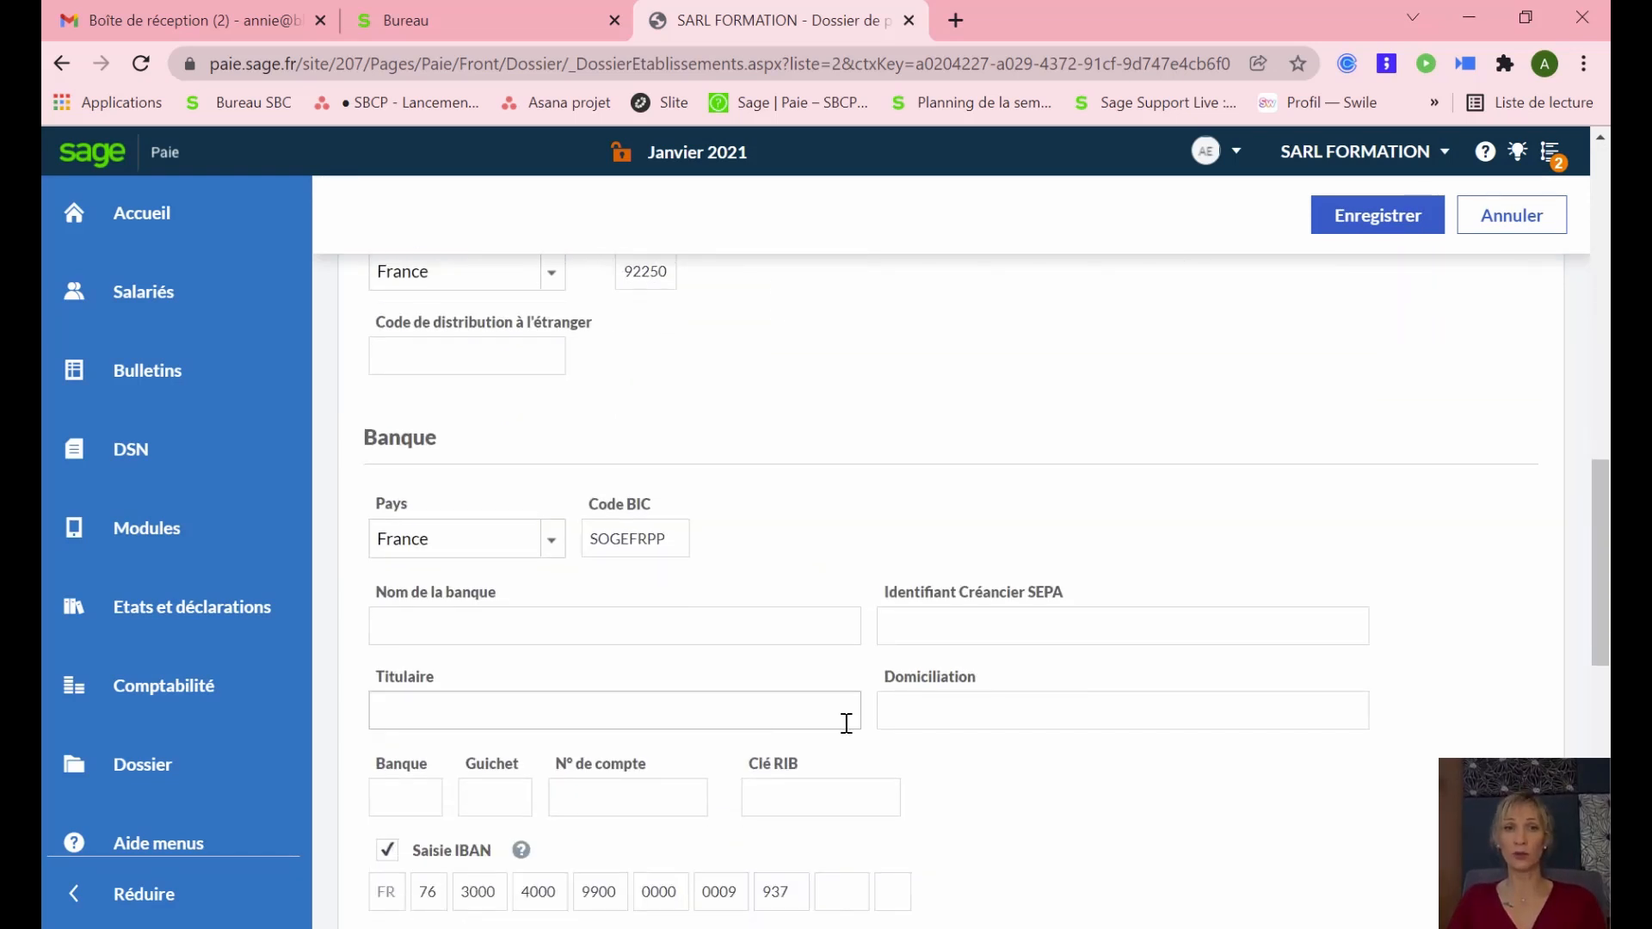
pyautogui.scroll(-1, 846, 723)
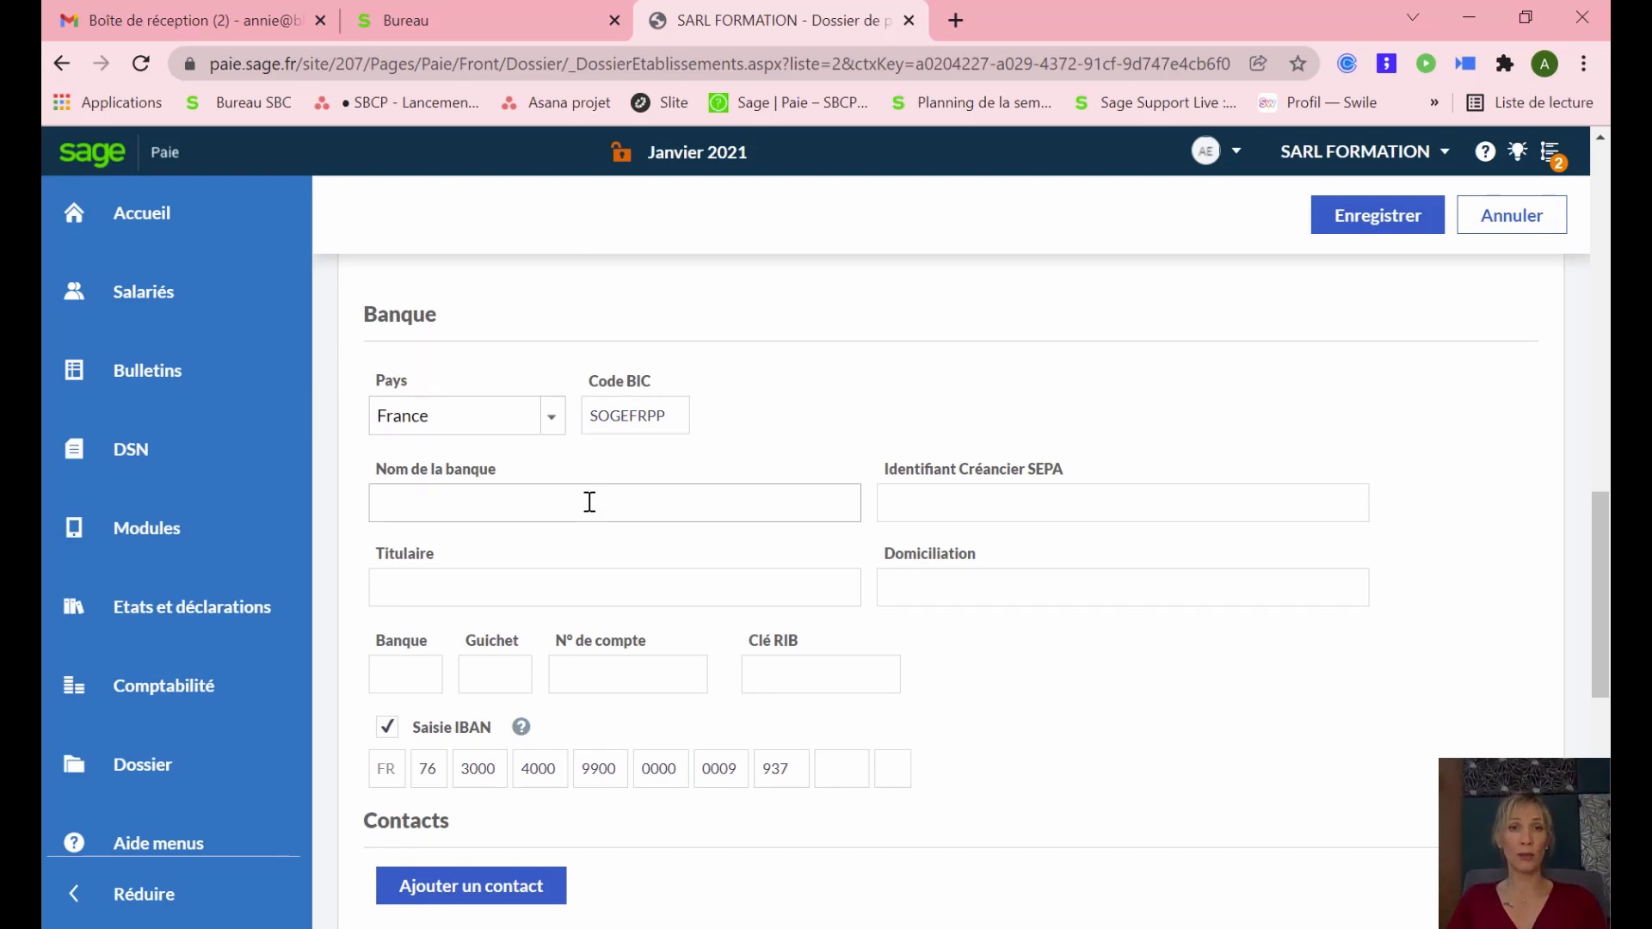
pyautogui.scroll(-1, 596, 566)
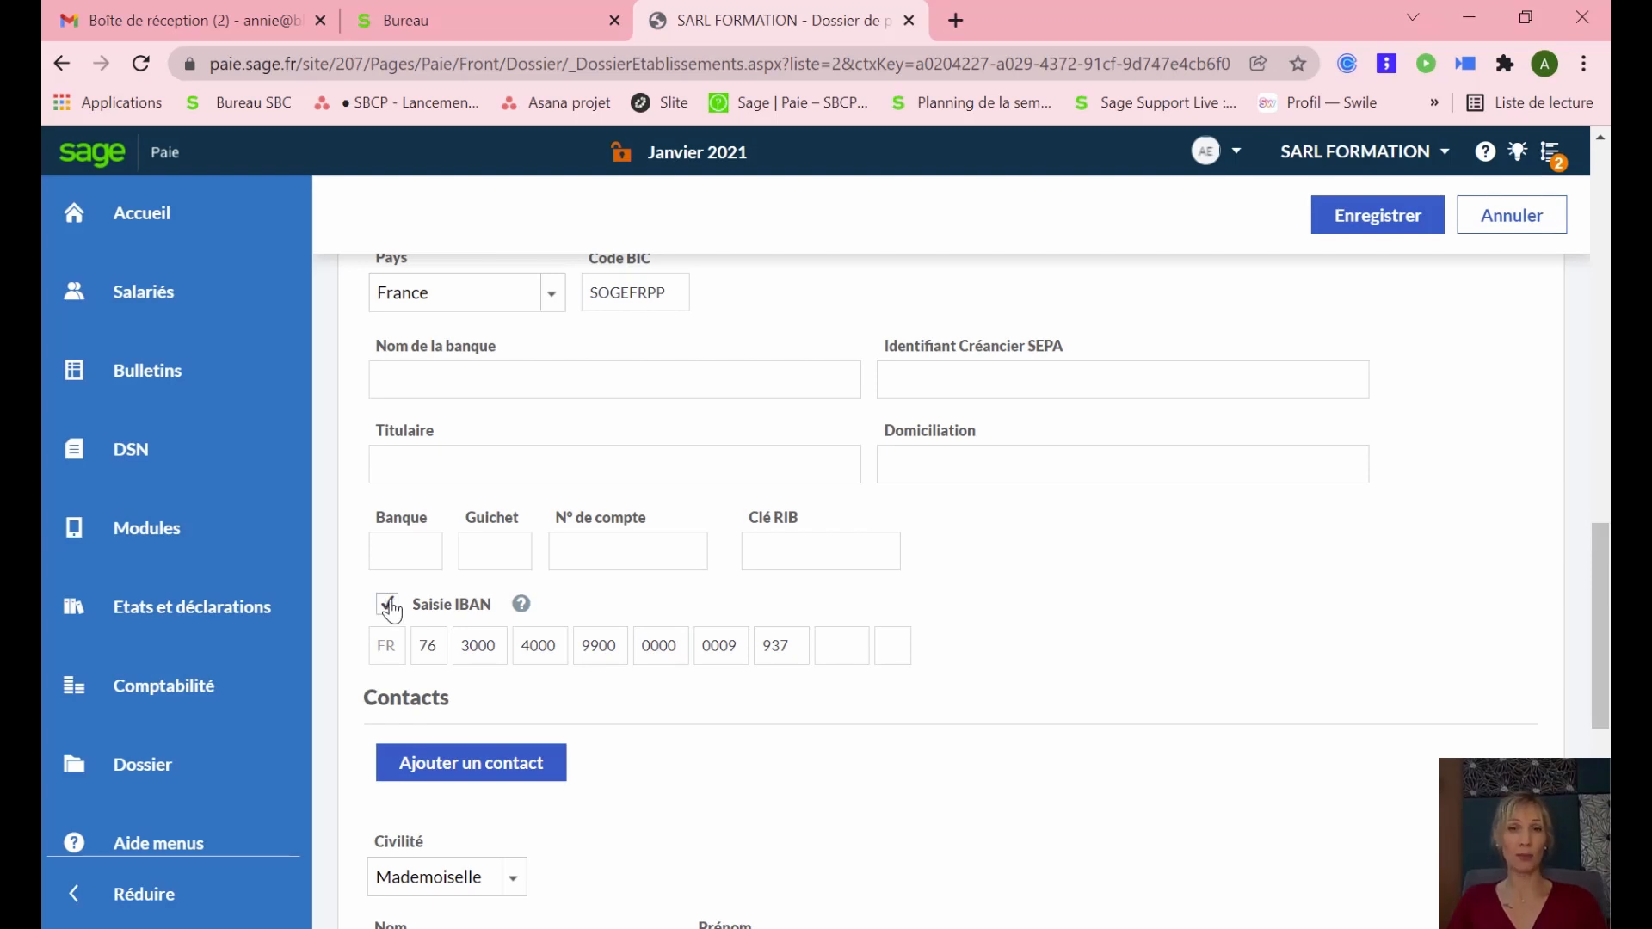
# Step: Save the establishment record and close the notice about organism settings
pyautogui.click(1379, 226)
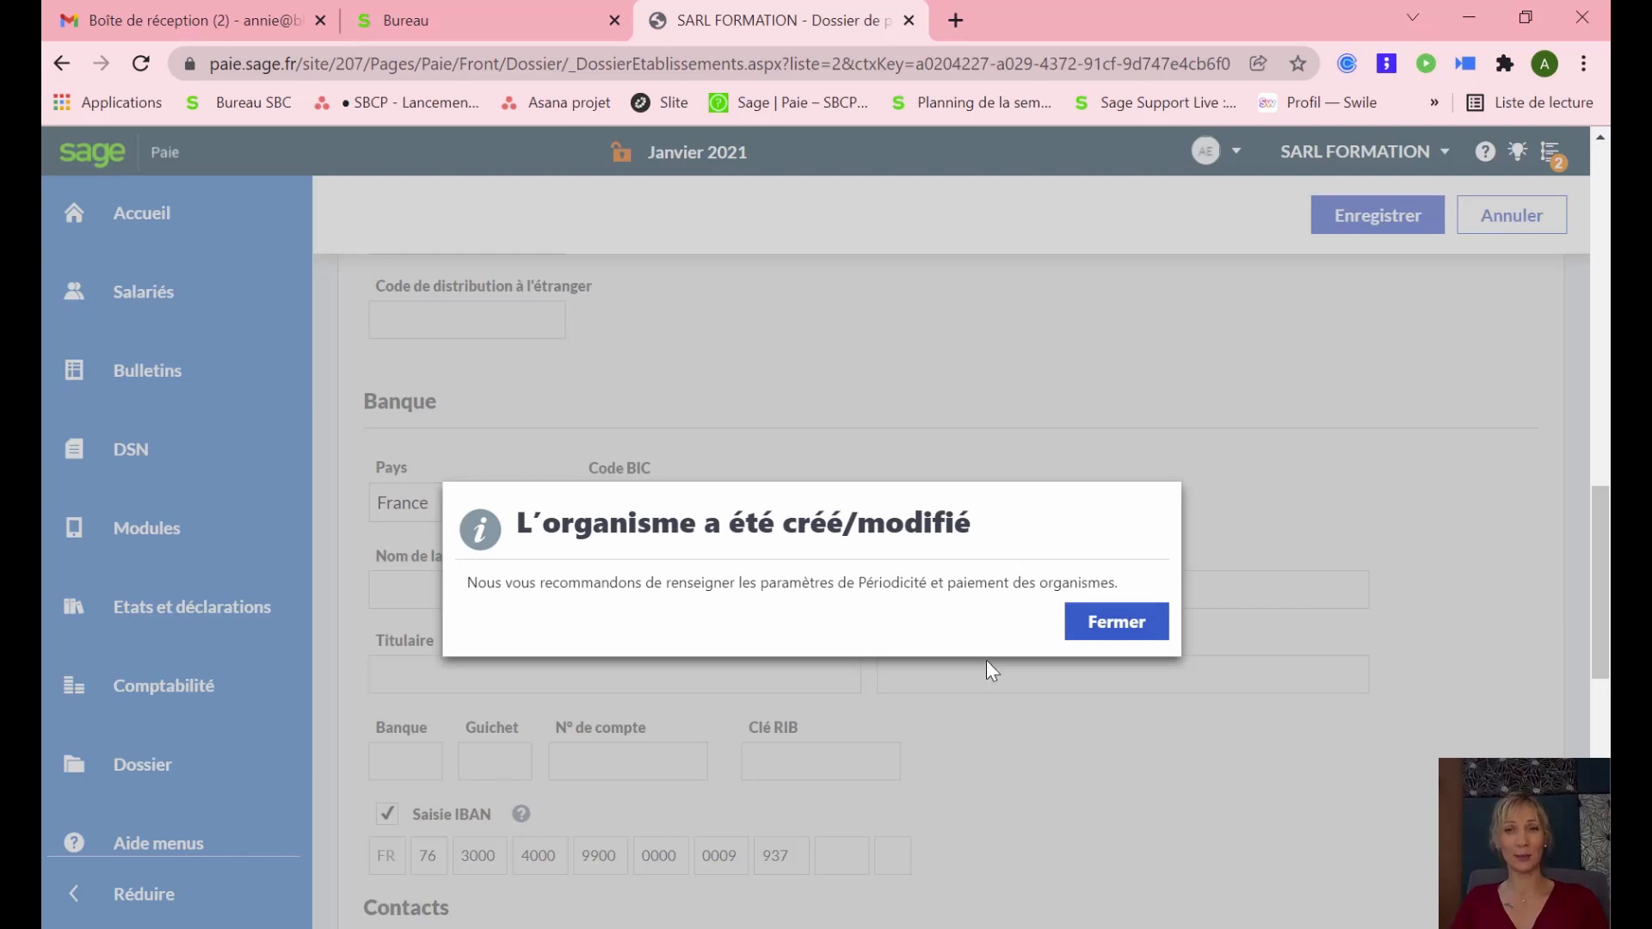
pyautogui.click(1102, 622)
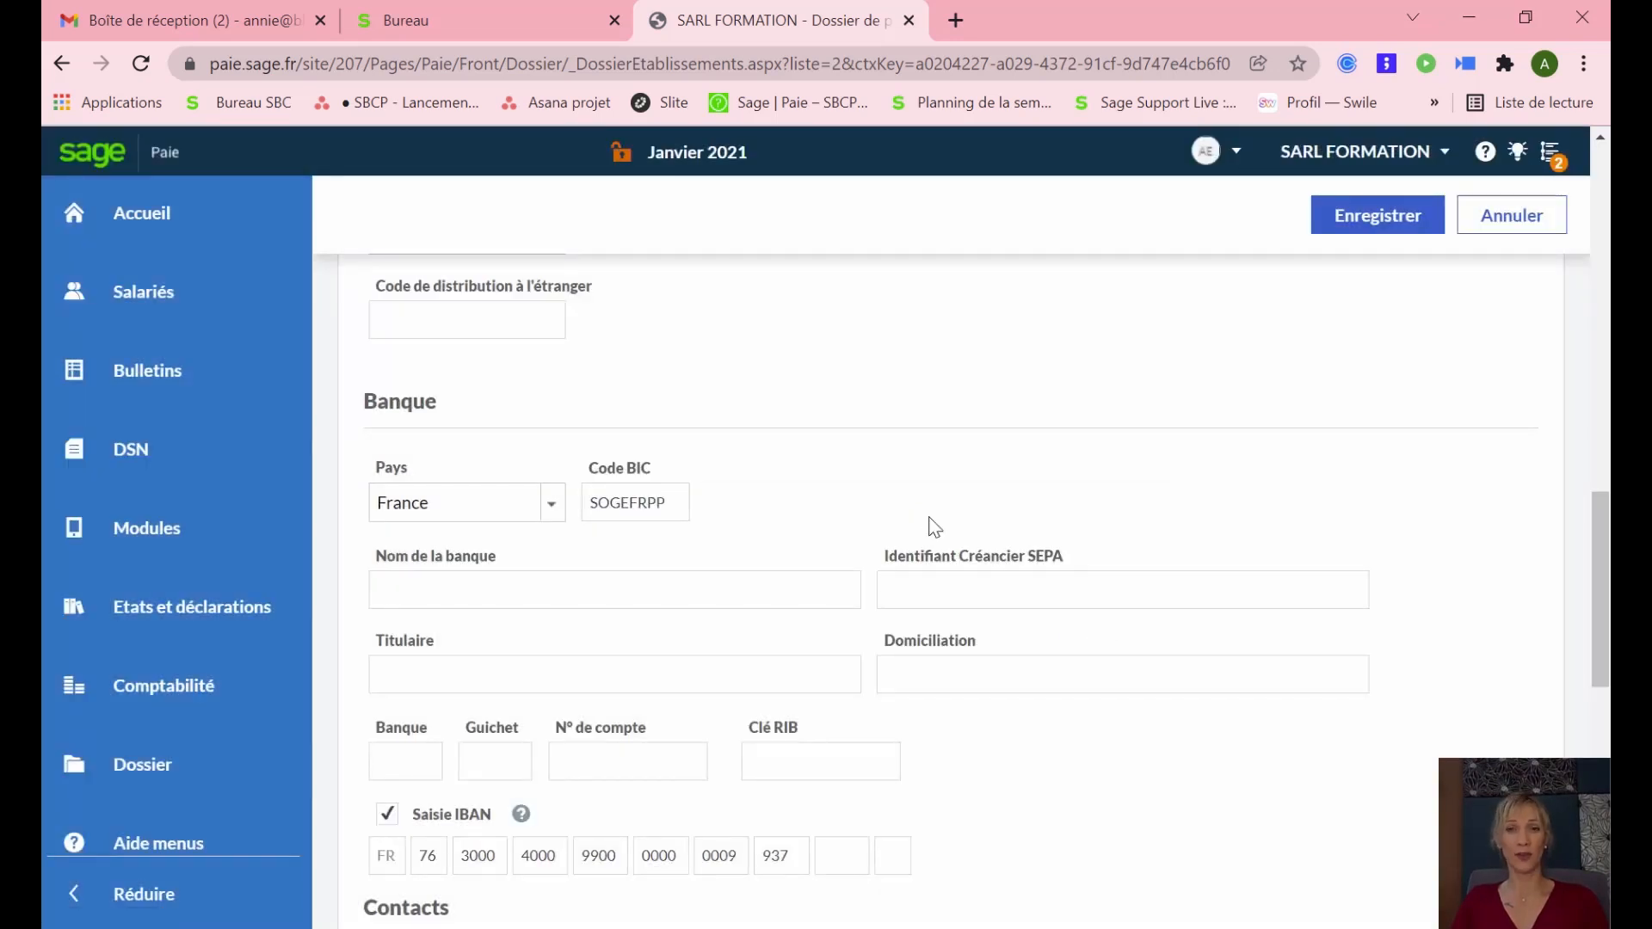